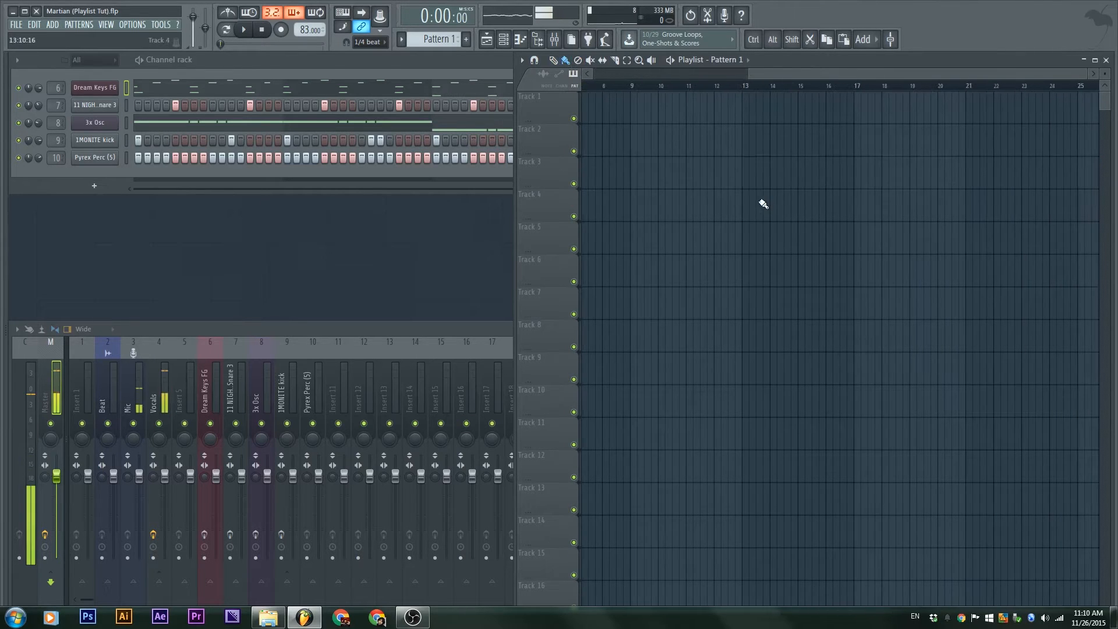
Scroll the Playlist back to bar 1 to show the Pattern 1 clip and bring the Channel rack forward
scroll(764, 204, "left", 5)
left_click(264, 66)
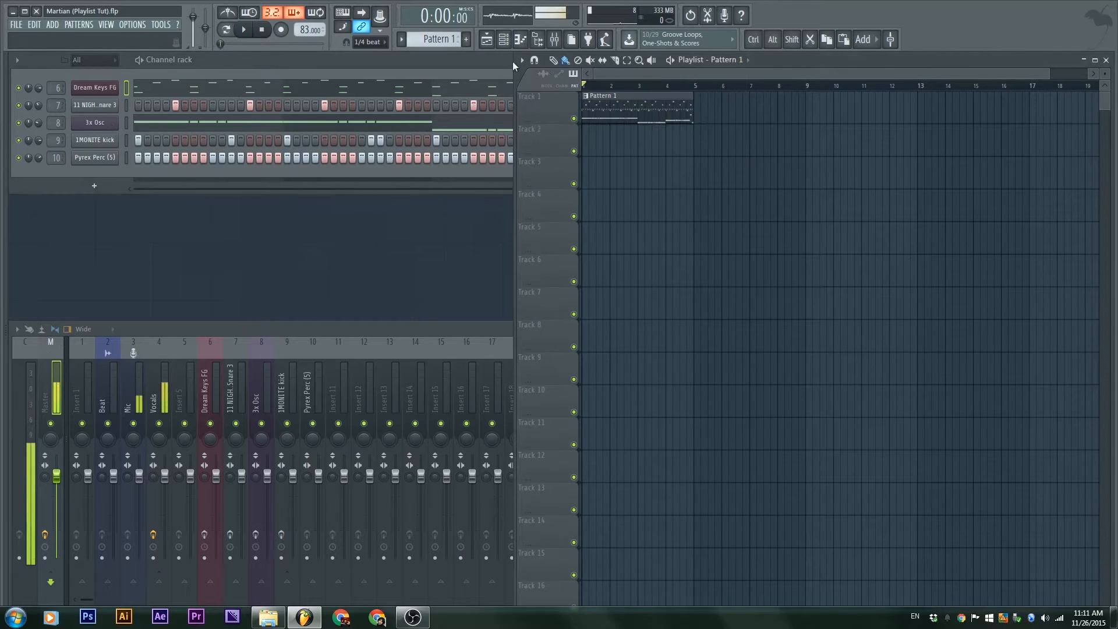
Set the main snap to Bar, leaving the playlist's own snap setting unchanged
left_click(367, 42)
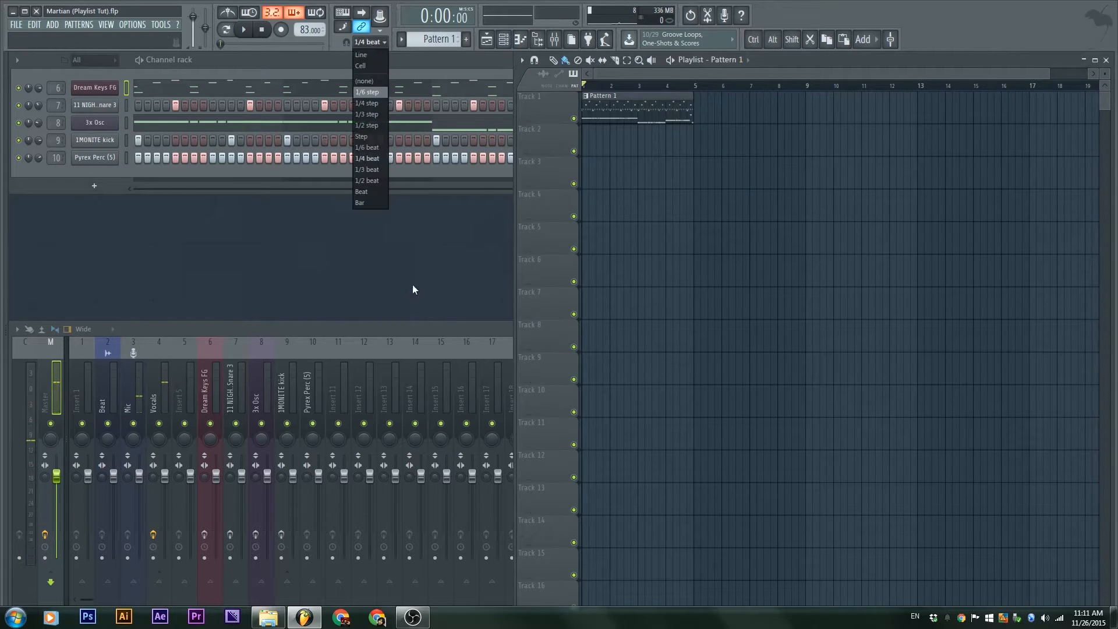
left_click(372, 204)
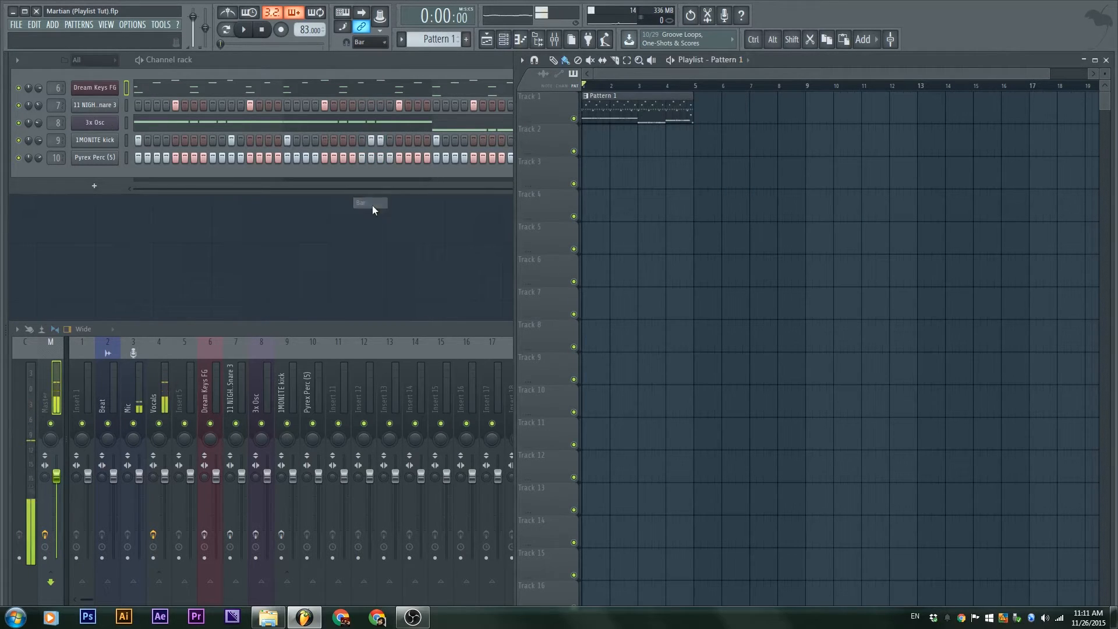
left_click(534, 60)
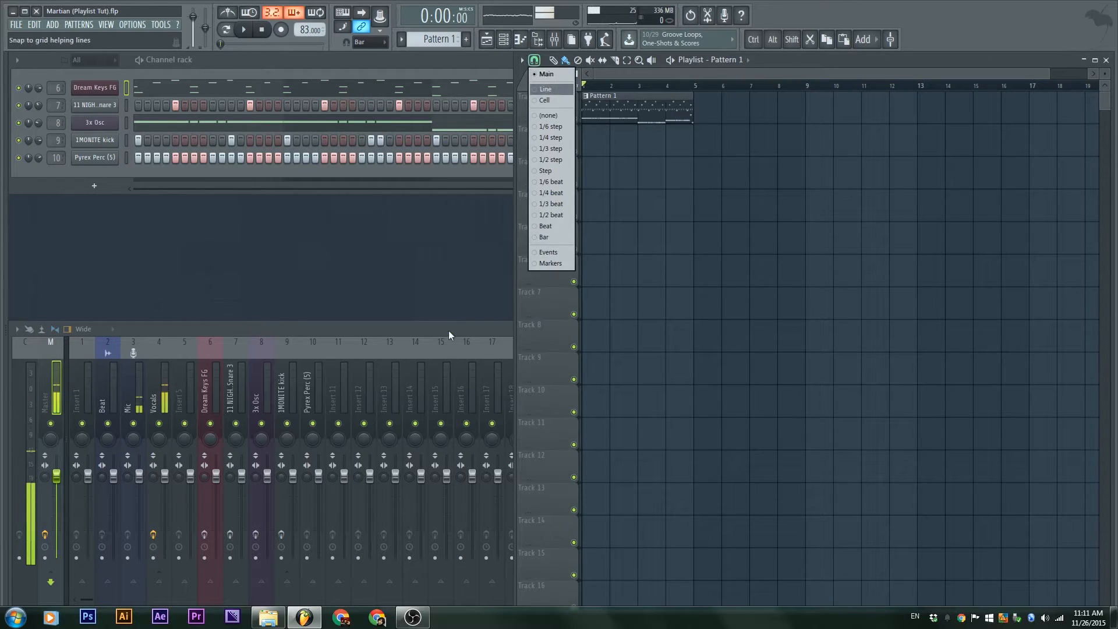
left_click(378, 78)
Paint back-to-back Pattern 1 clips along Track 1 past bar 21
right_click(971, 268)
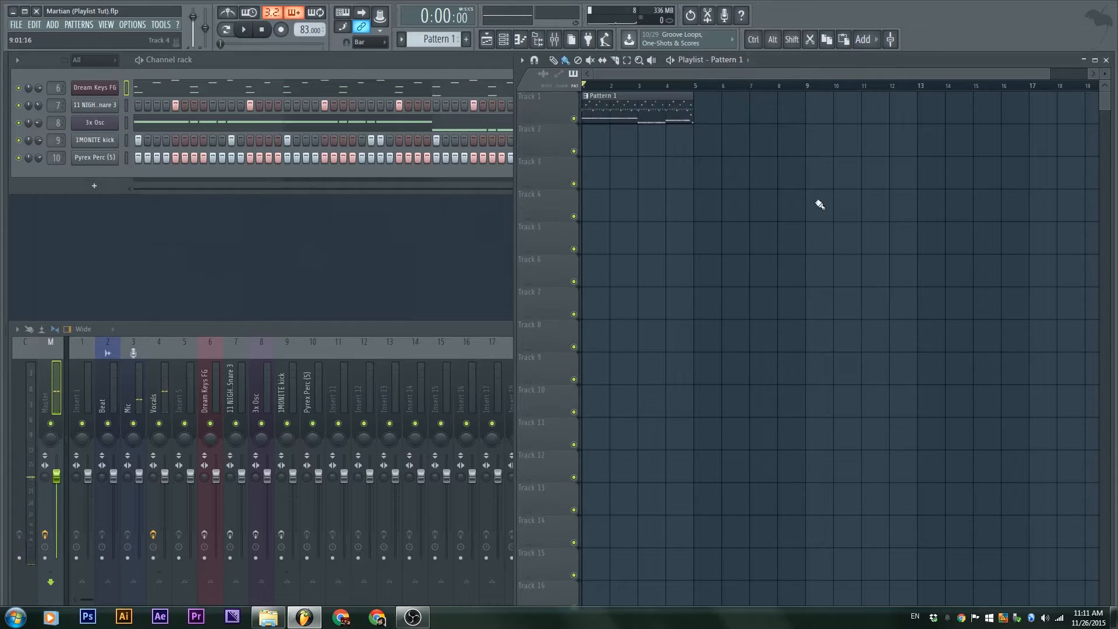
right_click(755, 205, "ctrl")
right_click(755, 206, "ctrl")
mouse_move(705, 118)
left_mouse_down()
mouse_move(1097, 134)
mouse_move(773, 119)
left_mouse_up()
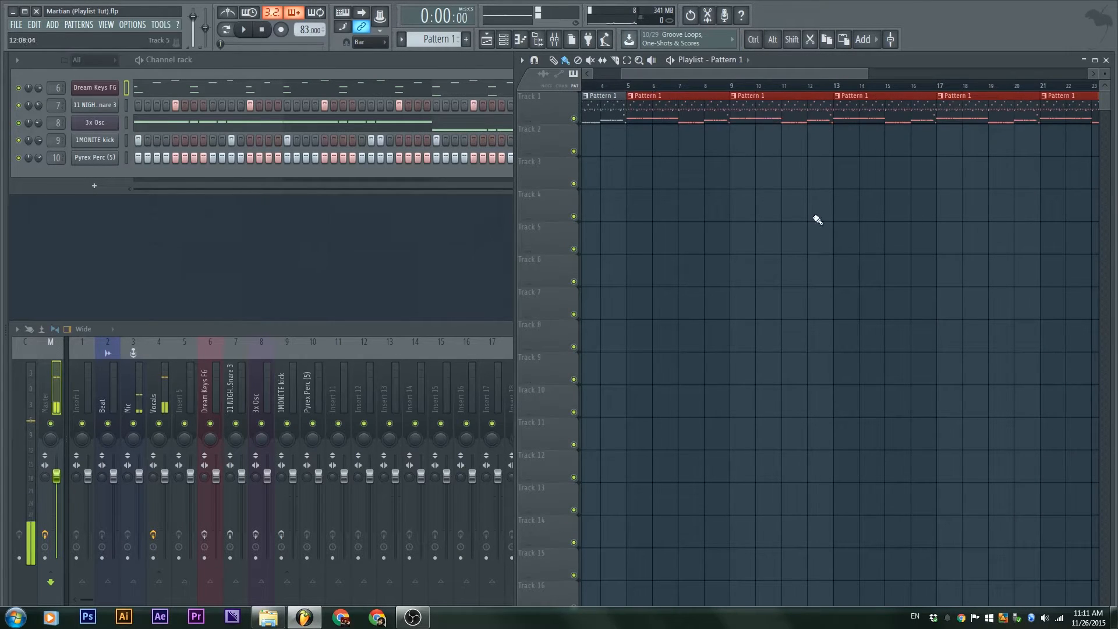
Shift the painted Pattern 1 clips left to close the gap, then return the playhead to the start
left_click(830, 221, "ctrl")
right_click(848, 221, "ctrl")
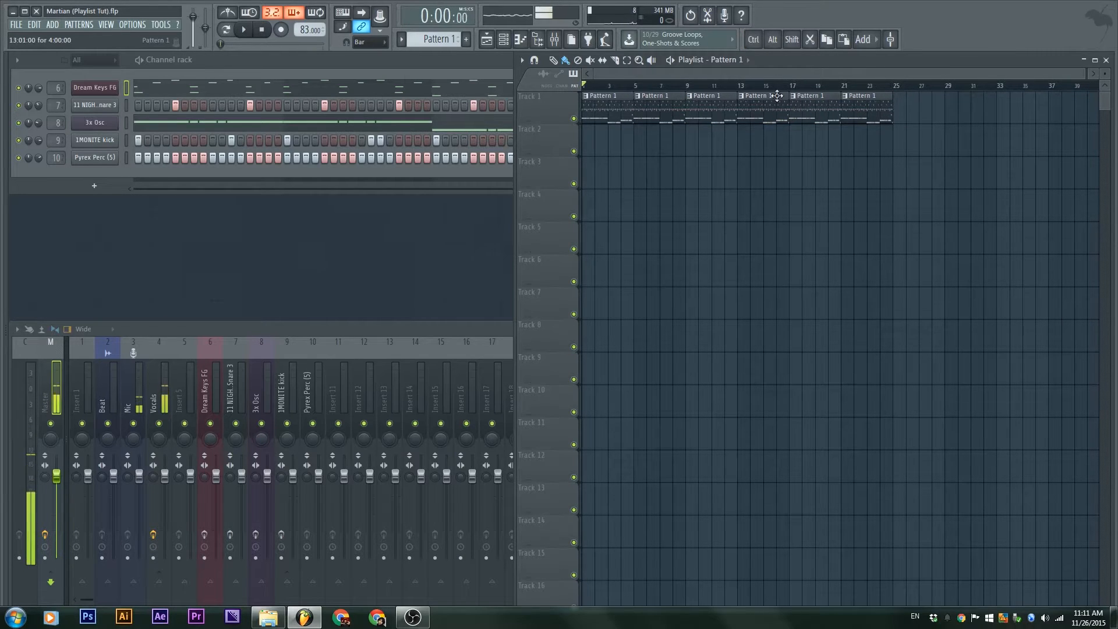
left_click_drag(891, 87, 641, 91)
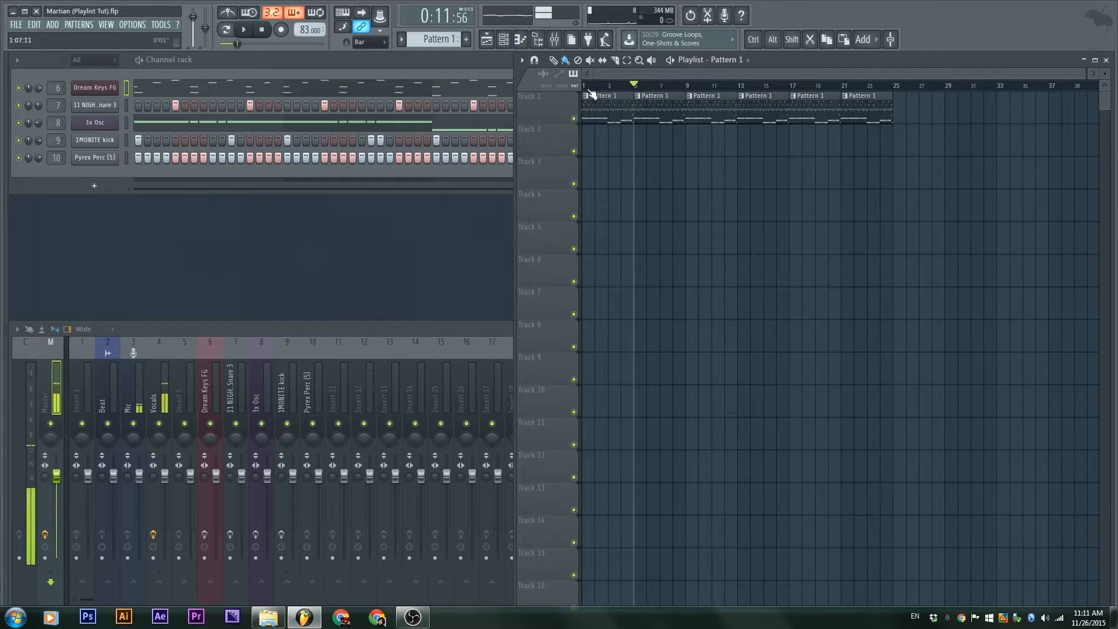
mouse_move(593, 94)
left_mouse_down()
mouse_move(685, 88)
mouse_move(585, 89)
left_mouse_up()
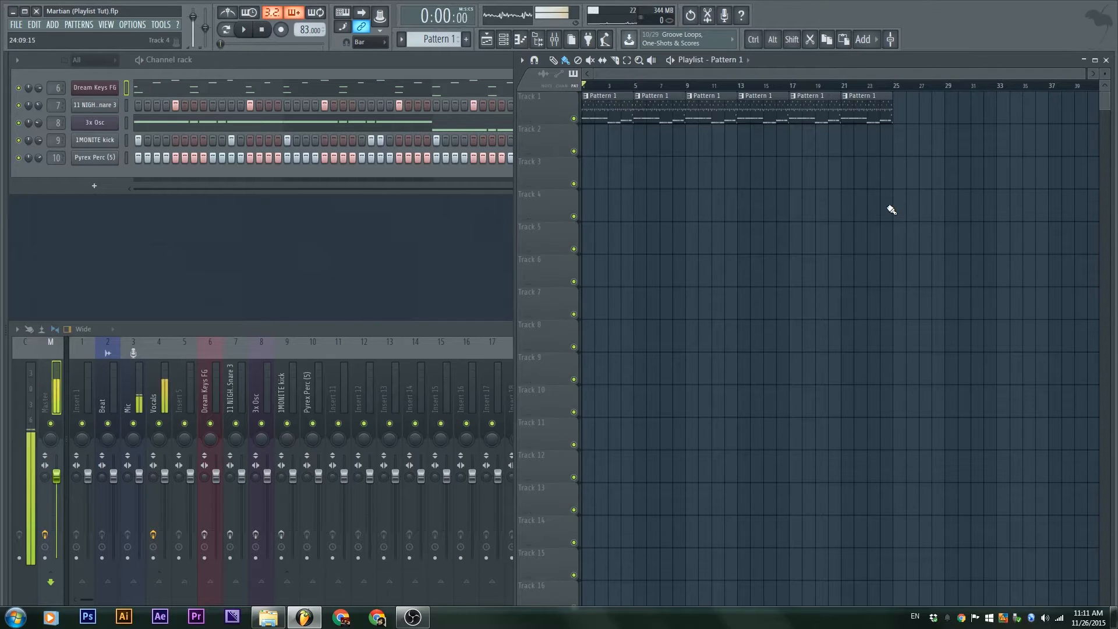
Play the arrangement while zooming in, stop it, and bring up Pattern 1's options
key("space")
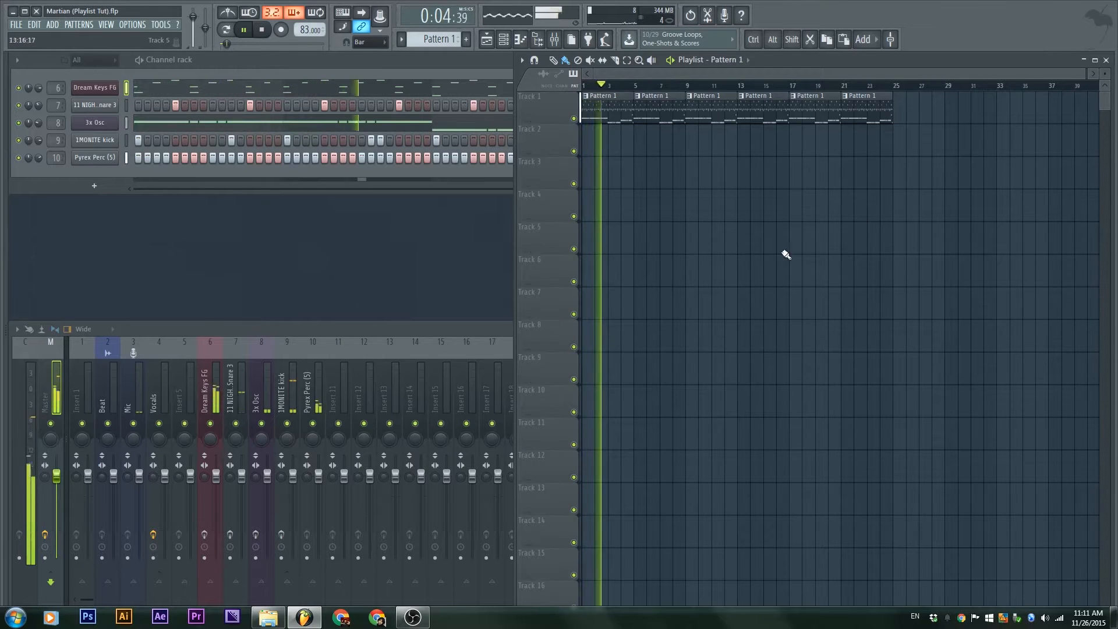
scroll(652, 164, "up", 3)
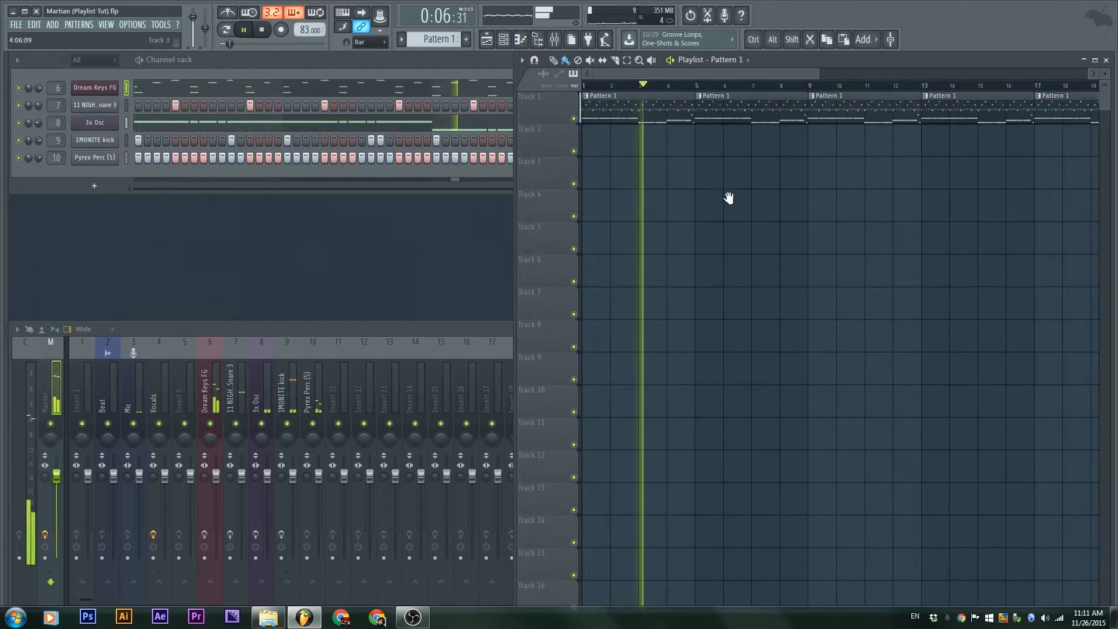
scroll(652, 157, "up", 2)
scroll(641, 139, "up", 4)
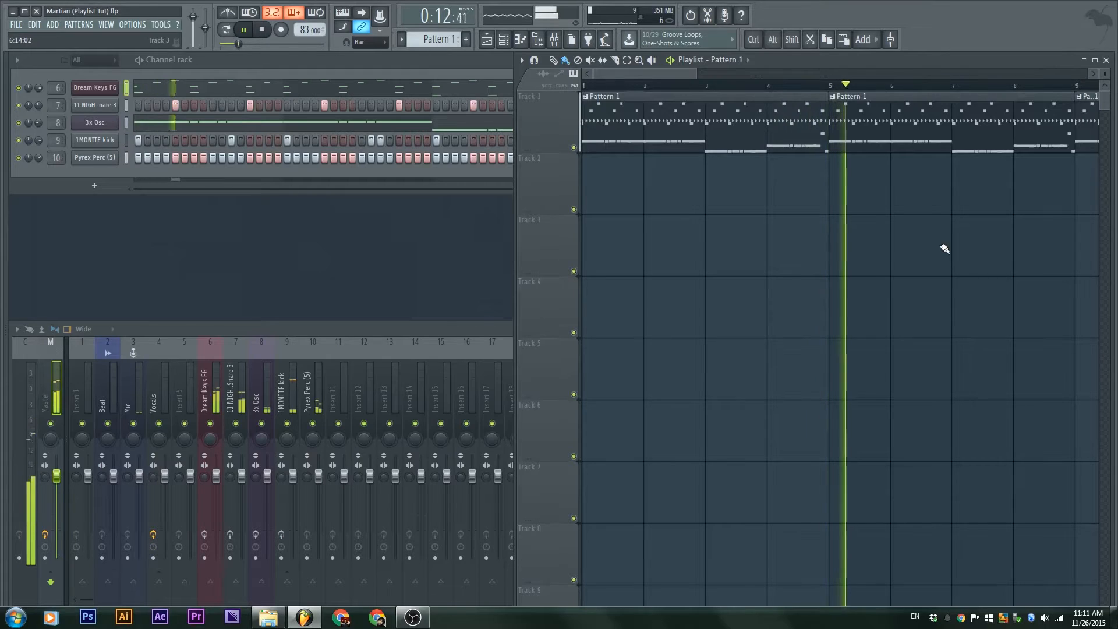
key("space")
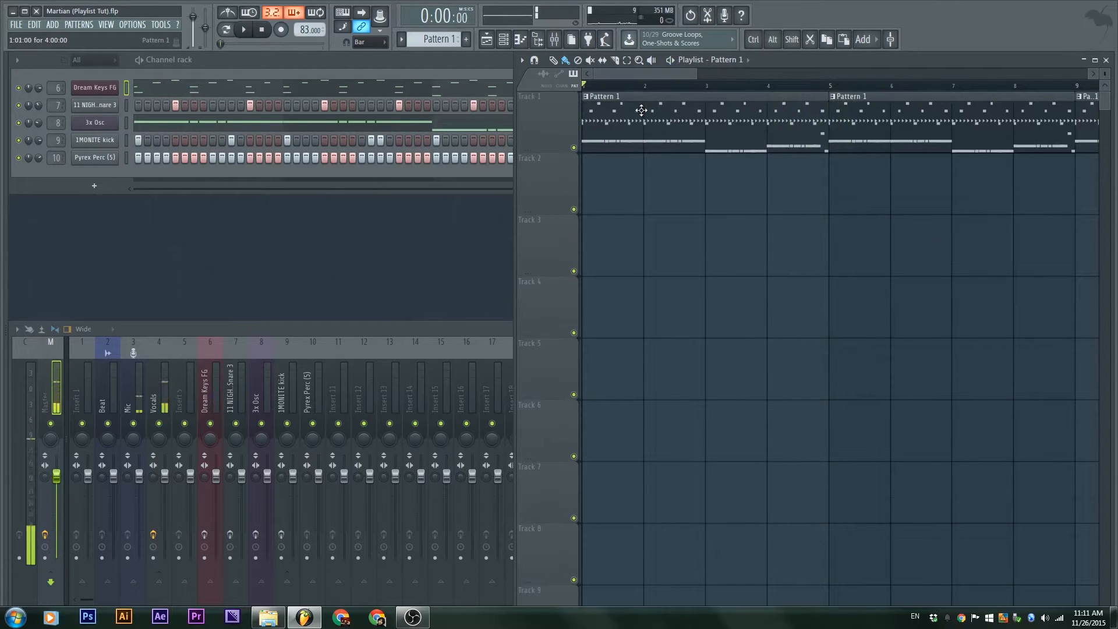
double_click(641, 110)
Split Pattern 1 by channel and arrange the five instrument clips on Tracks 1–5
left_click(401, 39)
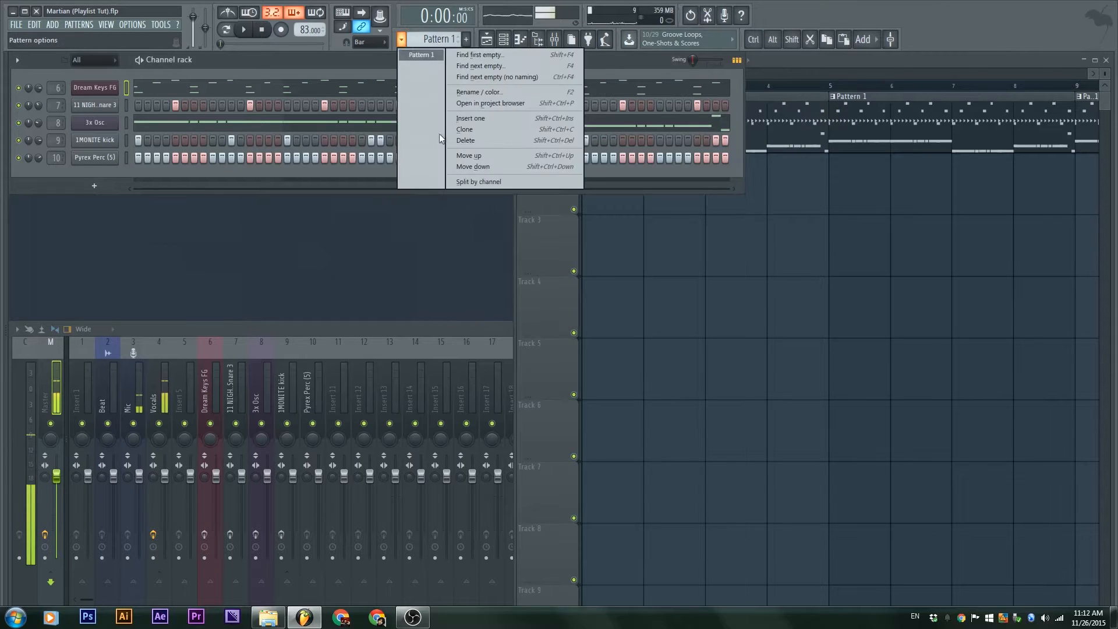
left_click(474, 182)
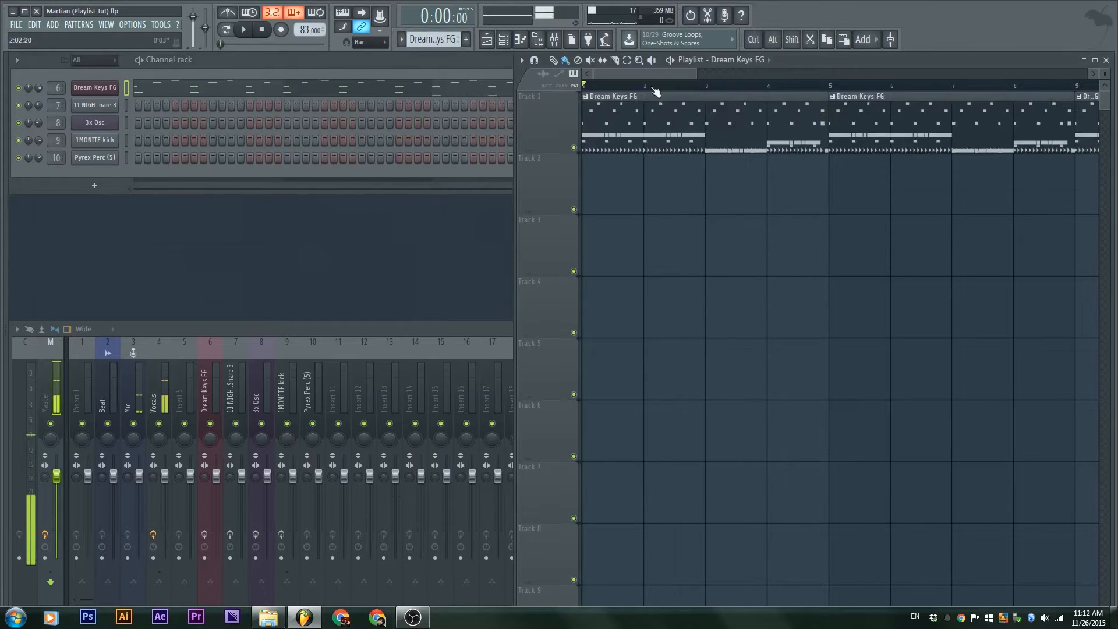
left_click_drag(638, 138, 622, 301)
left_click_drag(626, 118, 599, 447)
left_click_drag(755, 492, 655, 111, "ctrl")
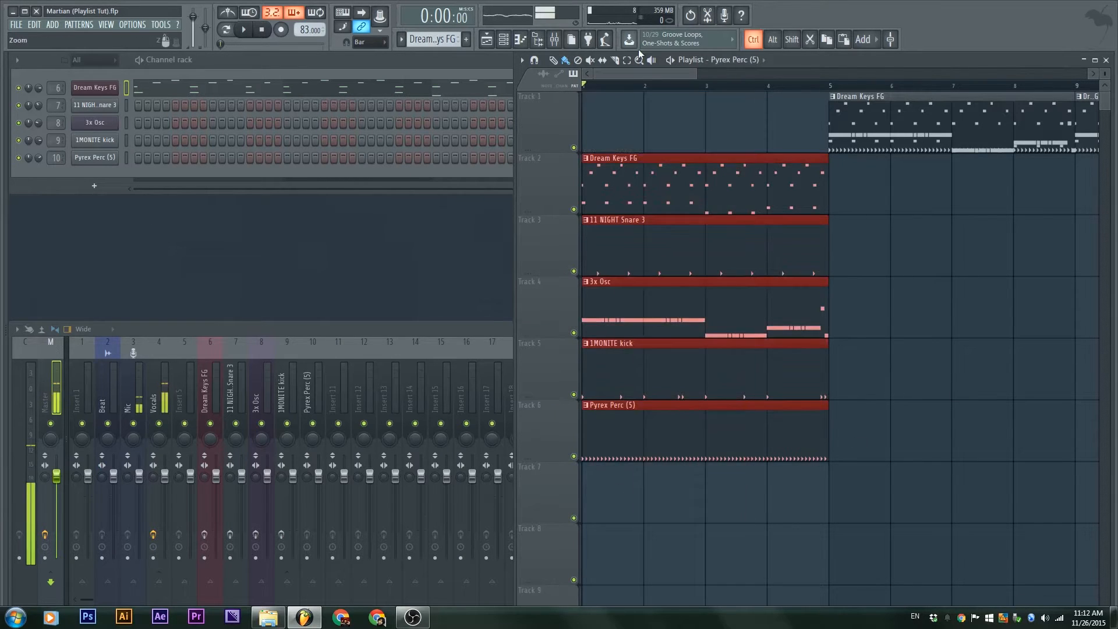
left_click_drag(634, 163, 634, 101)
Delete the extra Dream Keys FG clips from bar 5 onward and maximize the Playlist
scroll(977, 336, "down", 3)
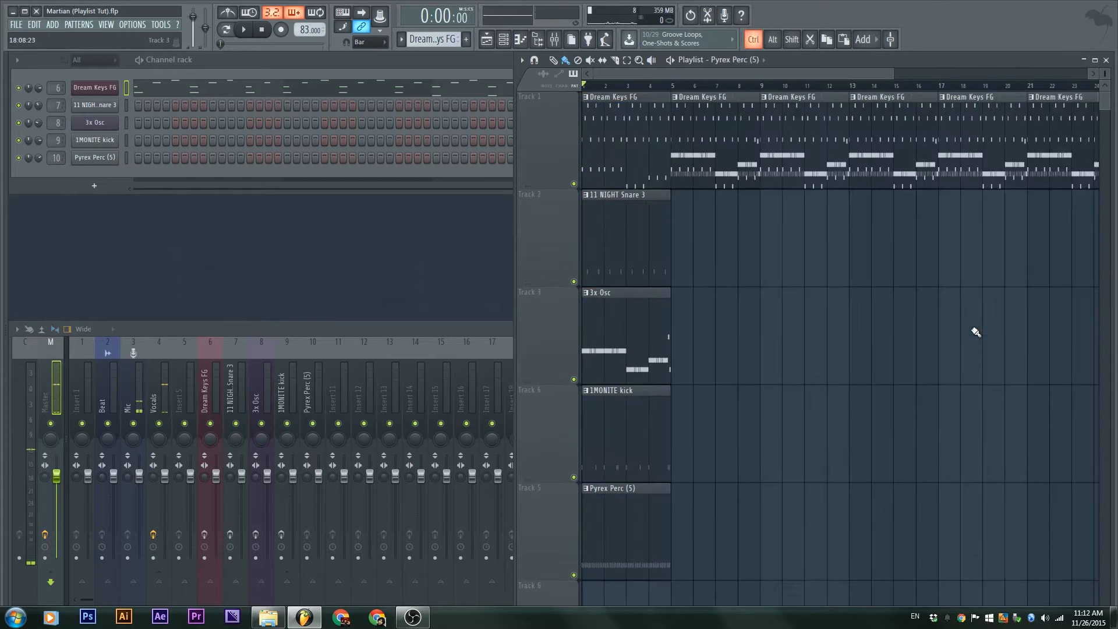
left_click_drag(973, 330, 668, 118, "ctrl")
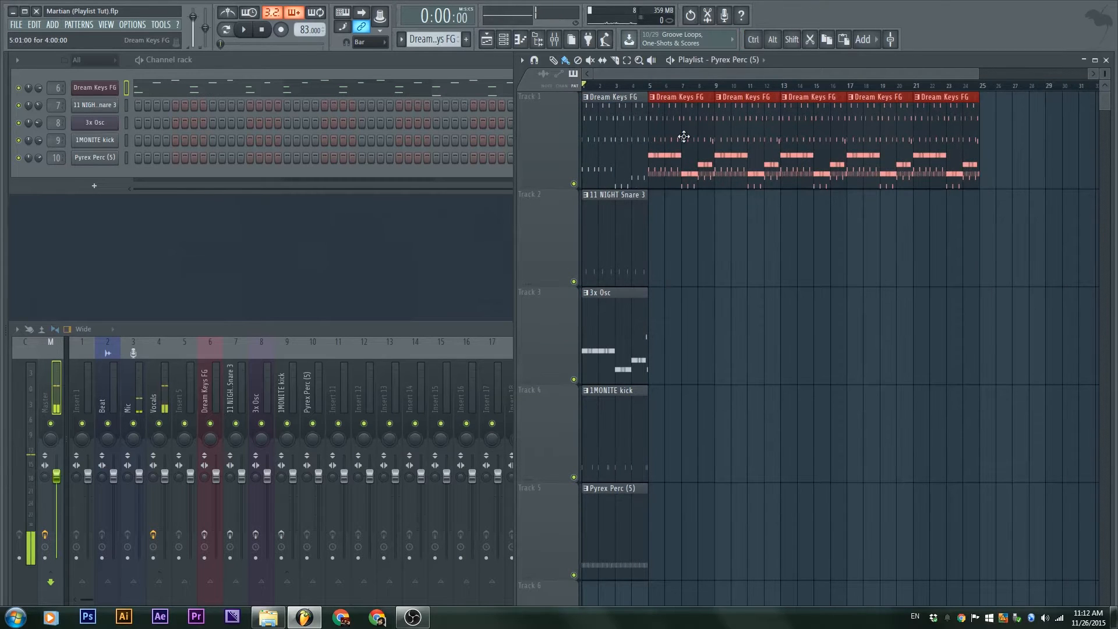
key("Delete")
scroll(693, 274, "up", 3)
left_click_drag(1100, 245, 870, 143)
double_click(891, 60)
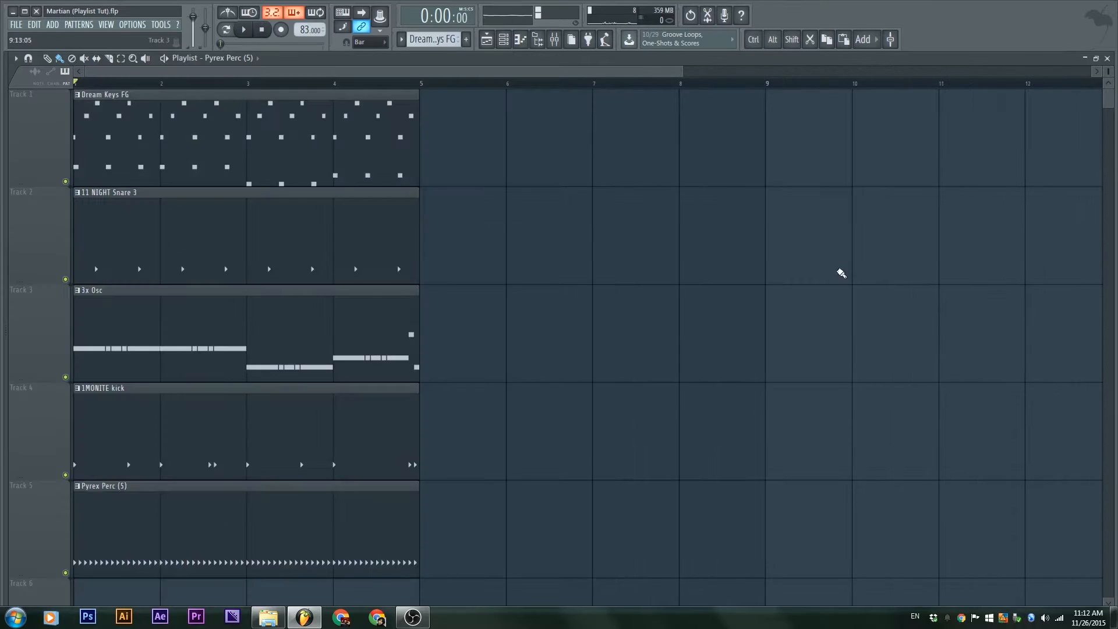
Select all five instrument clips and copy the block to start at bar 5
scroll(674, 374, "up", 3)
scroll(621, 412, "down", 2)
scroll(582, 407, "down", 3)
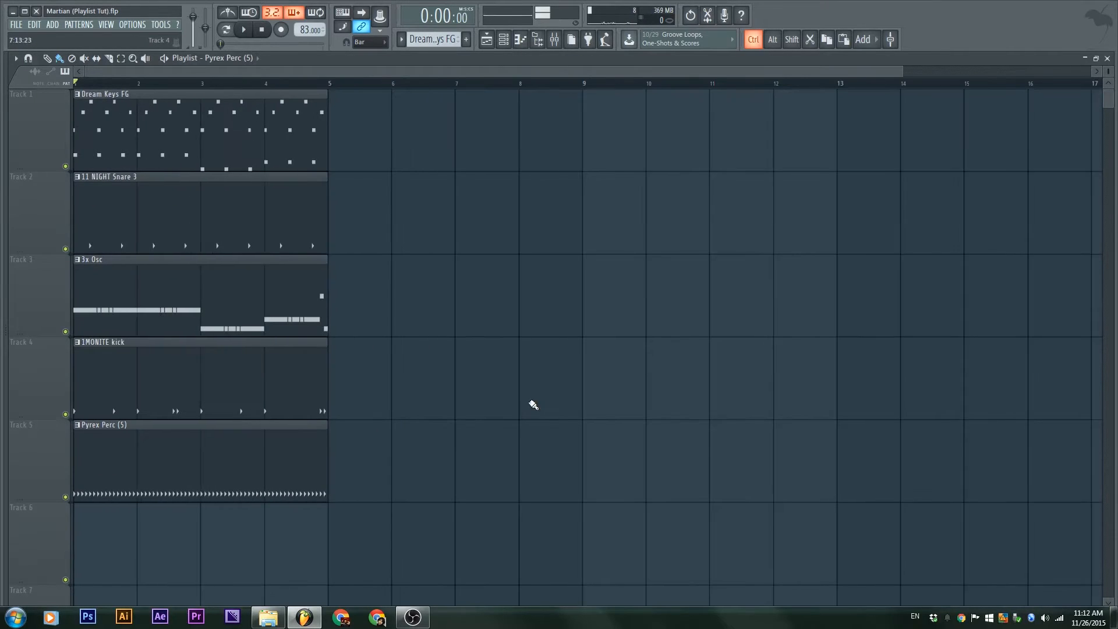
scroll(529, 330, "down", 1)
scroll(252, 376, "up", 2)
scroll(250, 377, "down", 2)
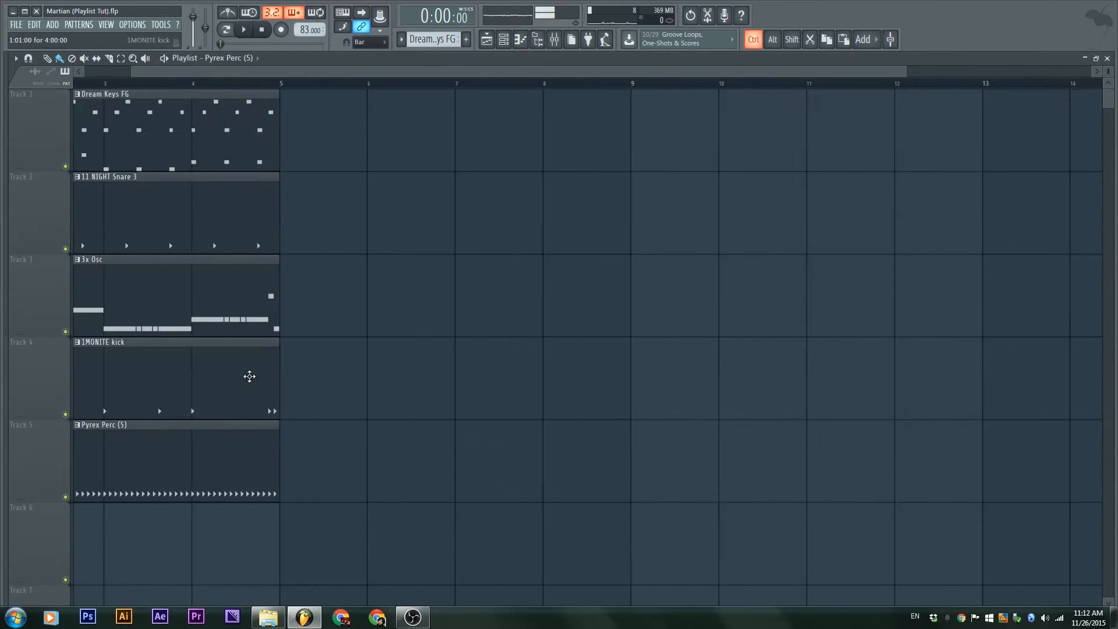
scroll(250, 375, "up", 2)
left_click_drag(253, 369, 495, 407)
scroll(254, 362, "up", 3)
scroll(259, 369, "down", 3)
scroll(267, 374, "down", 1)
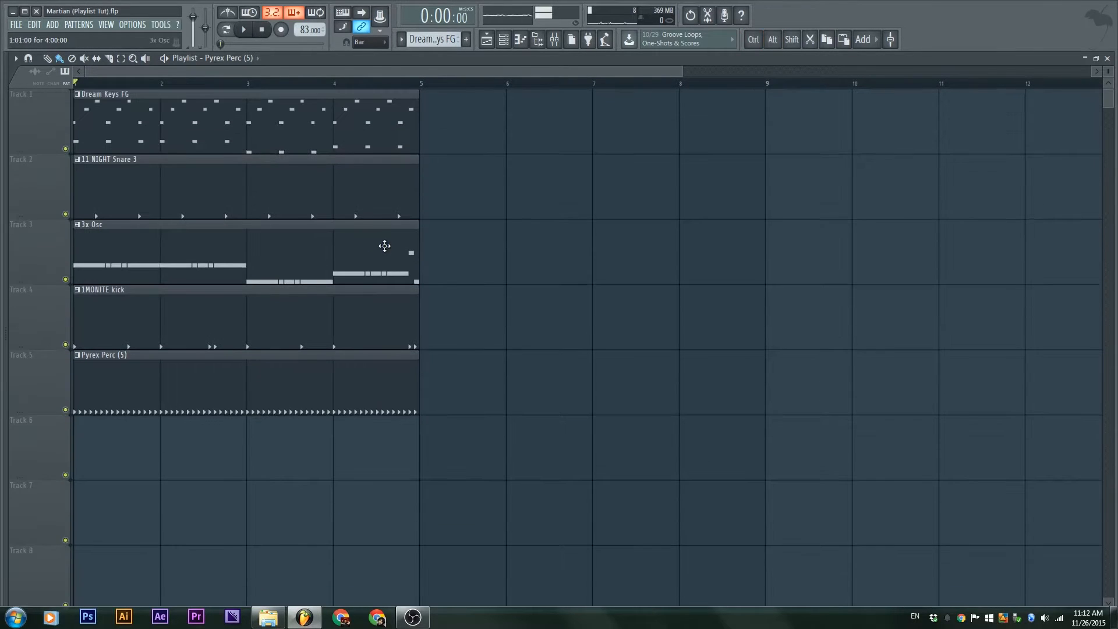
left_click_drag(498, 468, 79, 96)
left_click_drag(129, 168, 494, 167)
left_click_drag(836, 473, 297, 92)
Copy all ten clips onward to start at bar 9, filling the tracks to bar 17
left_click_drag(212, 95, 1028, 140)
left_click_drag(936, 143, 849, 142)
left_click(786, 457)
scroll(786, 455, "down", 3)
scroll(715, 467, "down", 1)
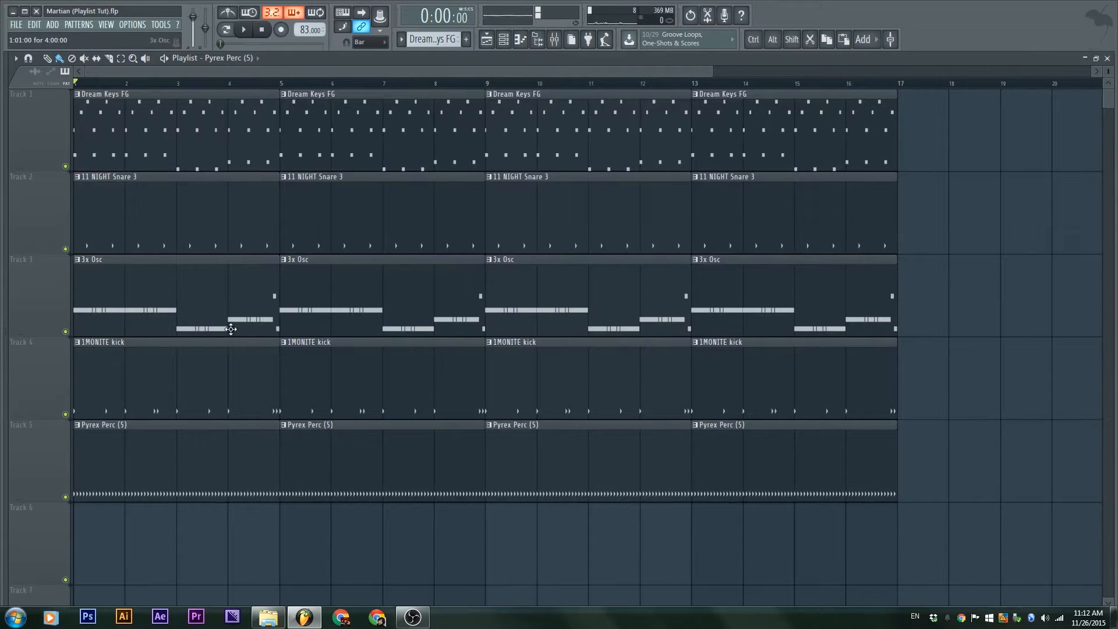
Mute the first 11 NIGHT Snare 3, 1MONITE kick and Pyrex Perc (5) clips, keeping 3x Osc unmuted
right_click(155, 286, "alt")
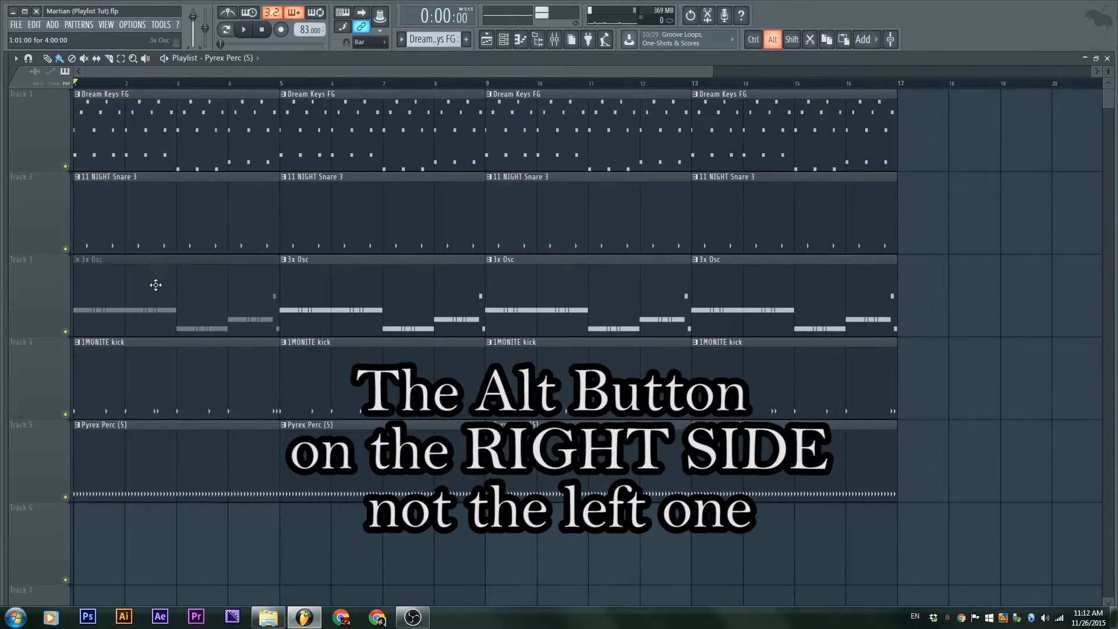
right_click(226, 309)
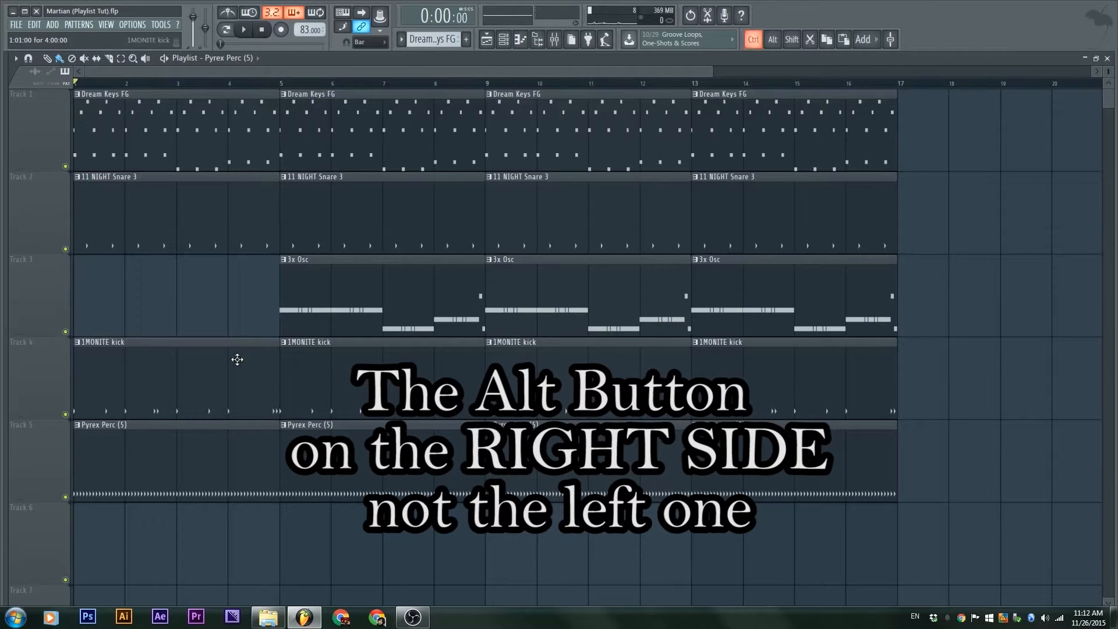
key("ctrl+z")
right_click(167, 200, "alt")
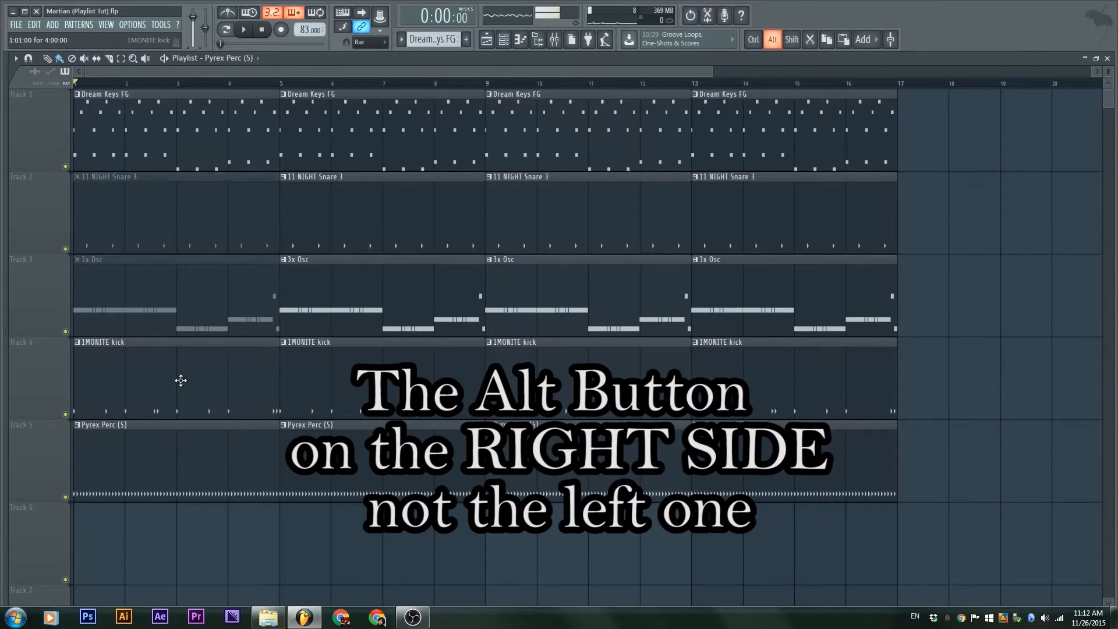
right_click(180, 380, "alt")
right_click(198, 466, "alt")
right_click(192, 262, "alt")
key("space")
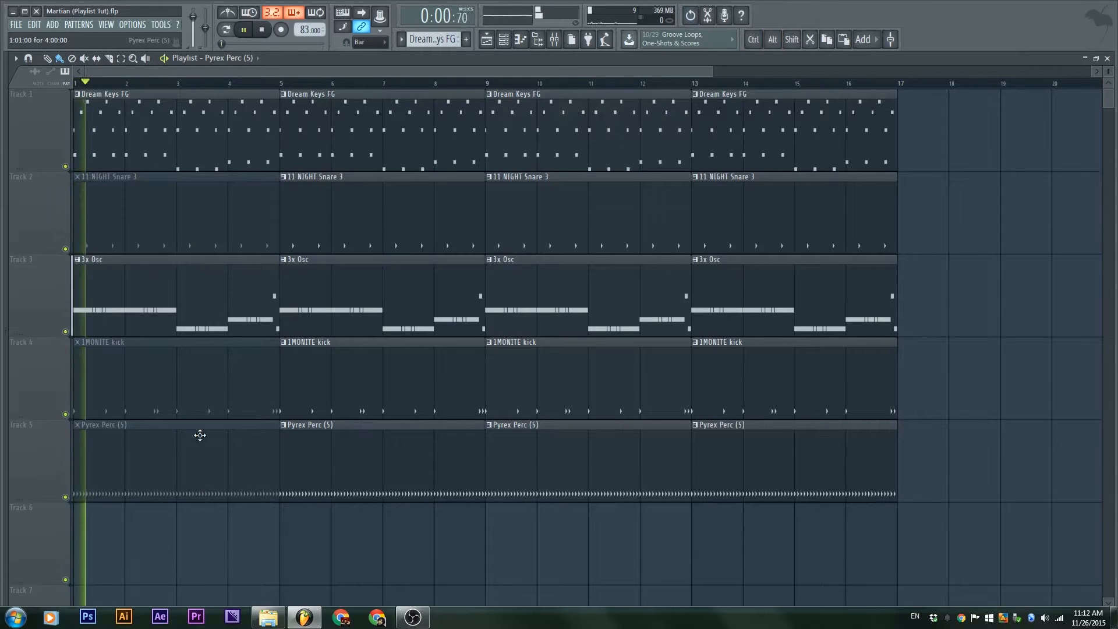
Move the 3x Osc track up to Track 2, stop playback, and undo the last clip deletion
right_click(41, 305)
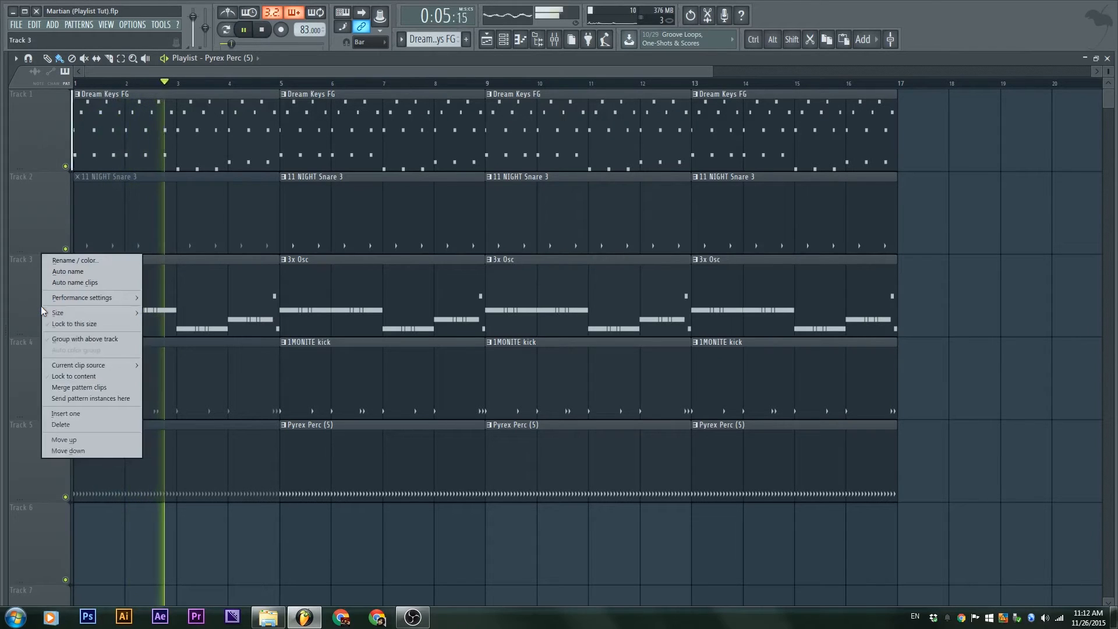
left_click(102, 439)
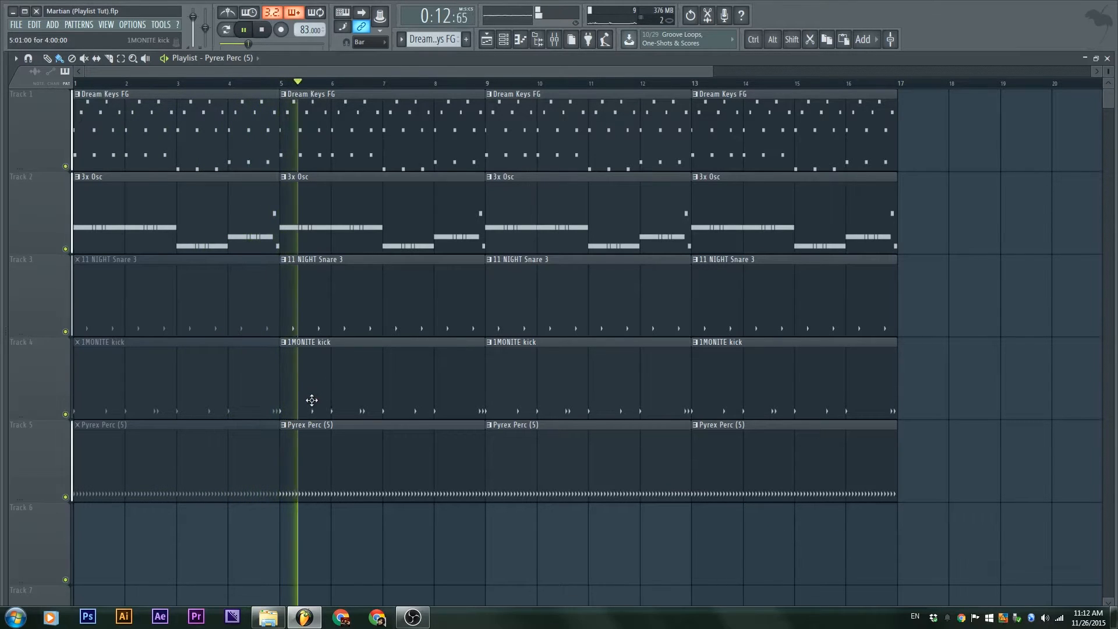
key("space")
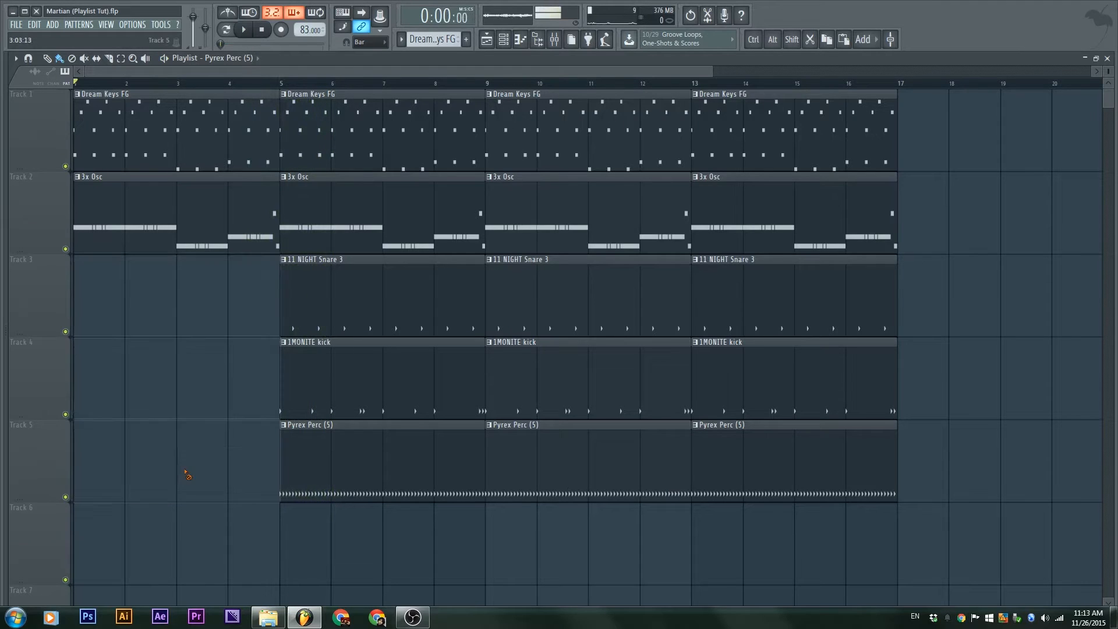
key("ctrl+z")
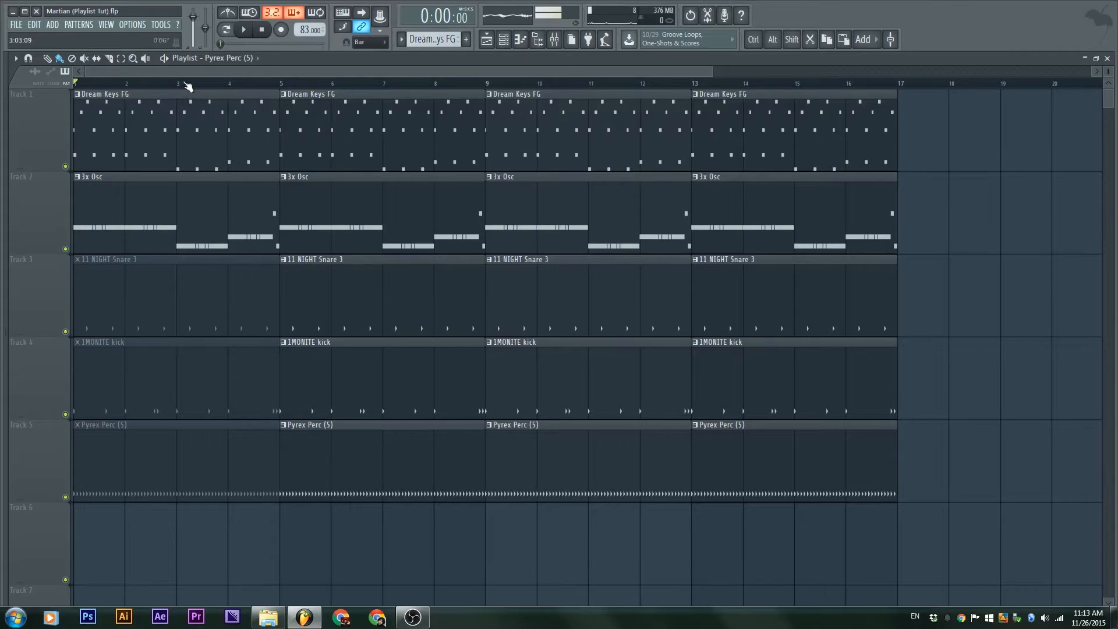
Delete the first Pyrex Perc (5), 1MONITE kick and 11 NIGHT Snare 3 clips on Tracks 5, 4, 3
left_click(402, 41)
left_click(402, 41)
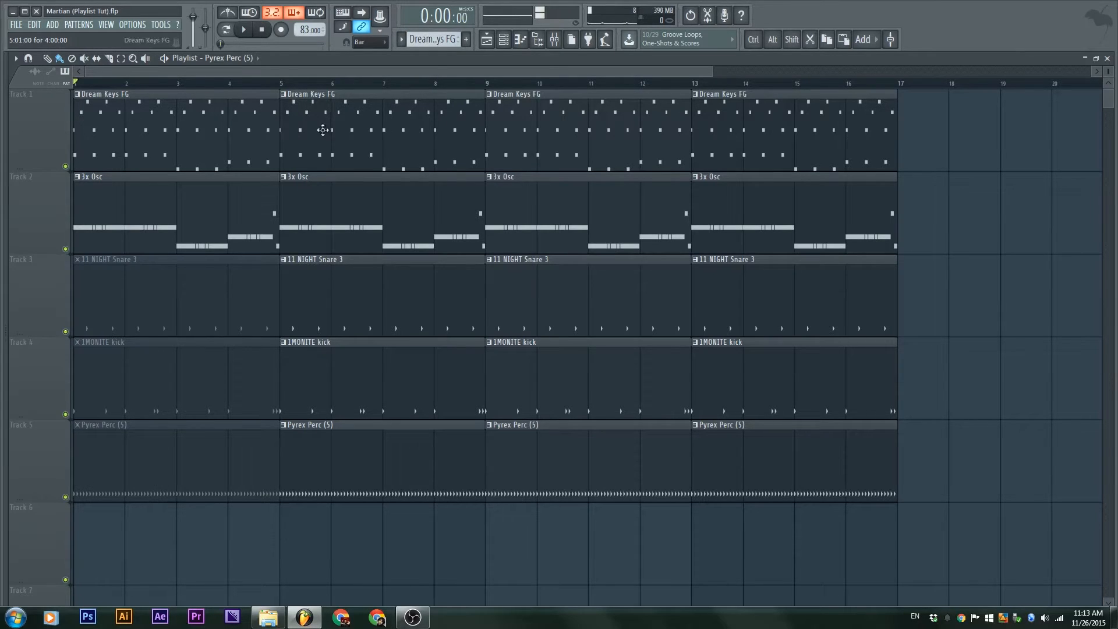
right_click(178, 449)
right_click(168, 379)
right_click(160, 300)
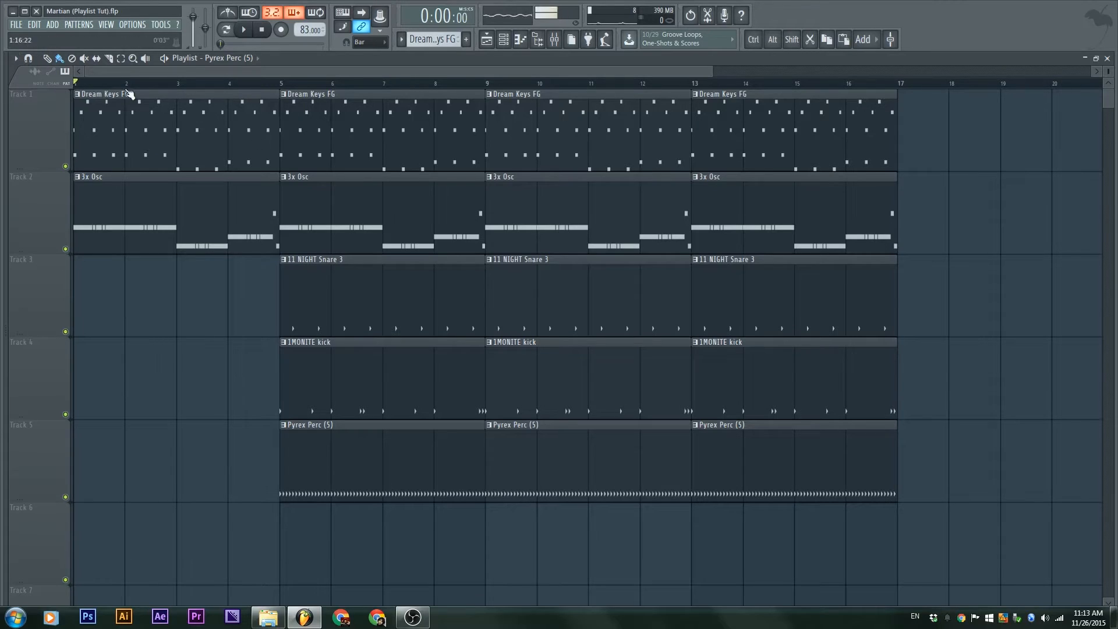
Add a time marker named 'Intro' at the song start
left_click(16, 58)
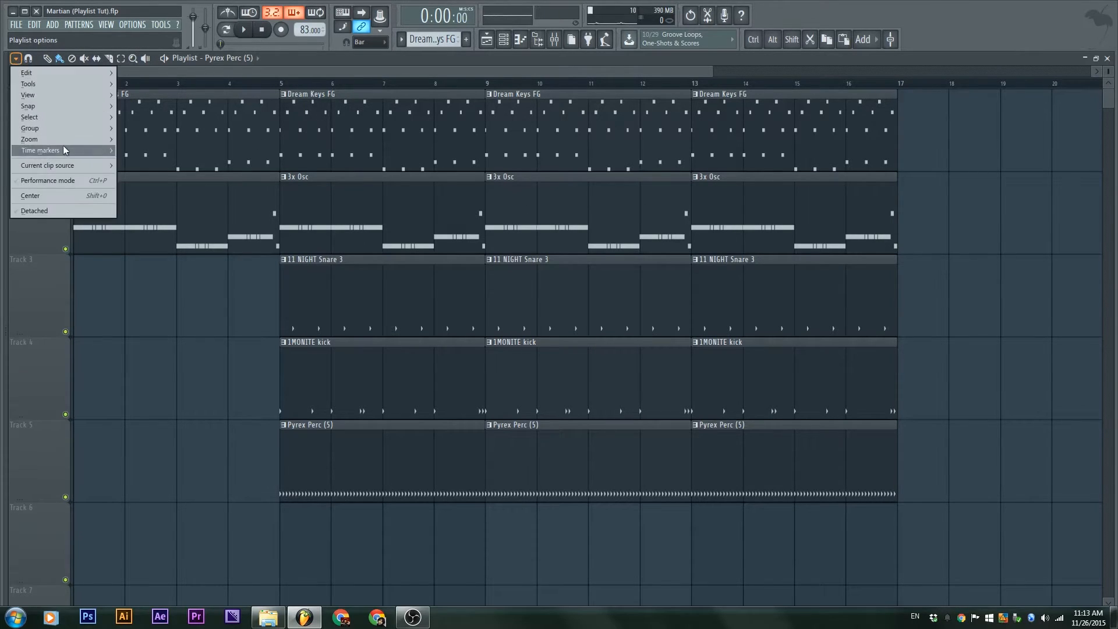
mouse_move(63, 147)
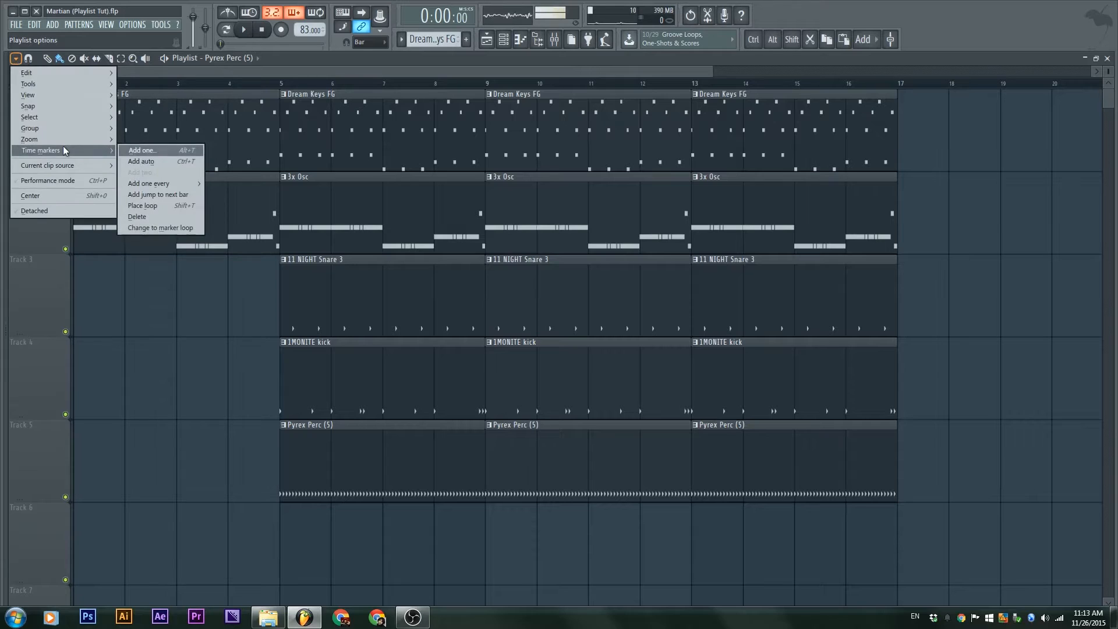
left_click(155, 151)
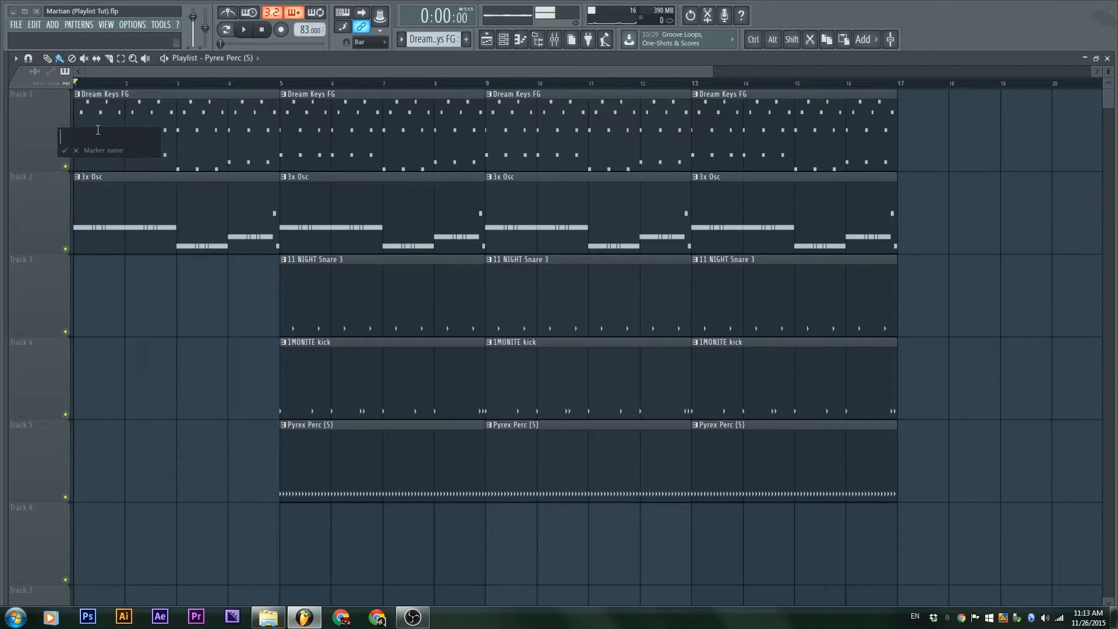
type("Intro")
key("Return")
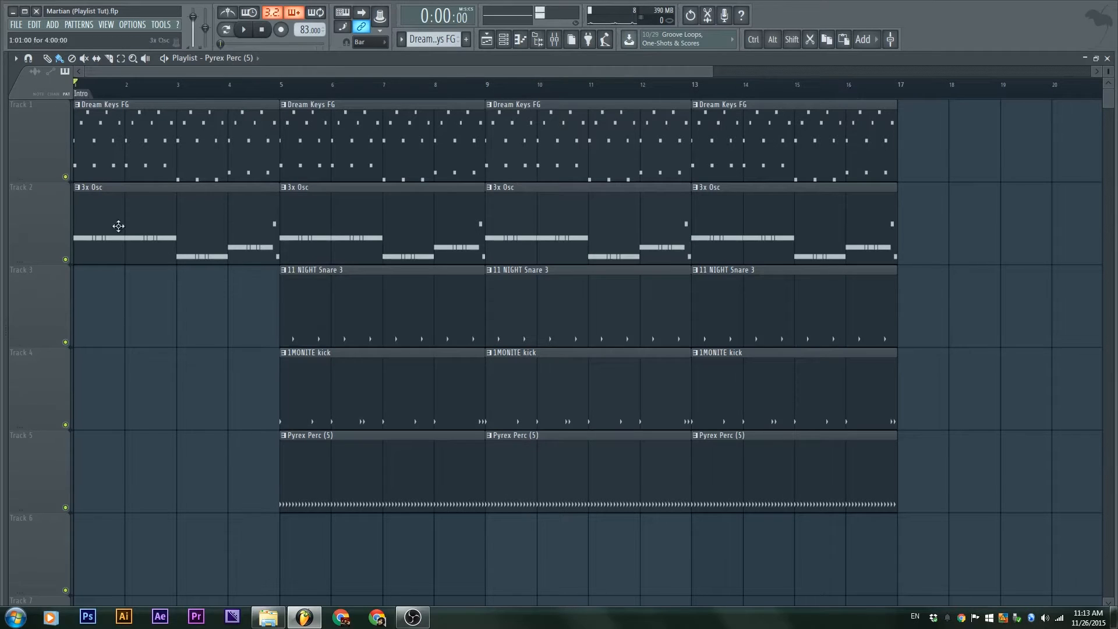
Add a time marker named 'Verse' at bar 5 using Alt+T
scroll(127, 393, "up", 2)
left_click_drag(154, 357, 75, 291)
scroll(117, 262, "down", 1)
left_click_drag(155, 229, 176, 422)
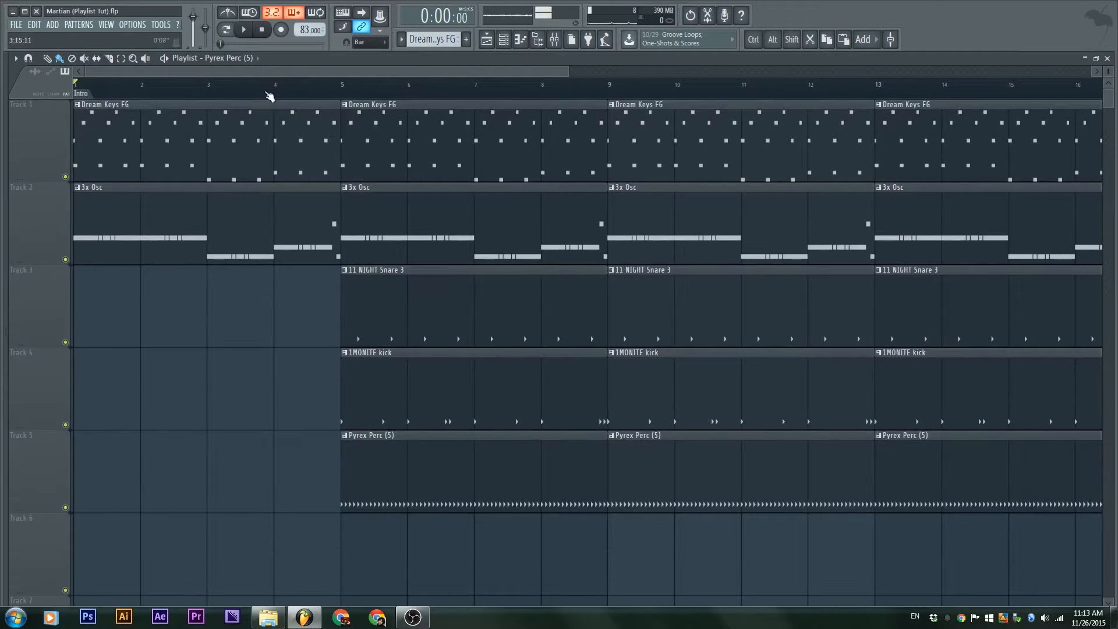
left_click(344, 89)
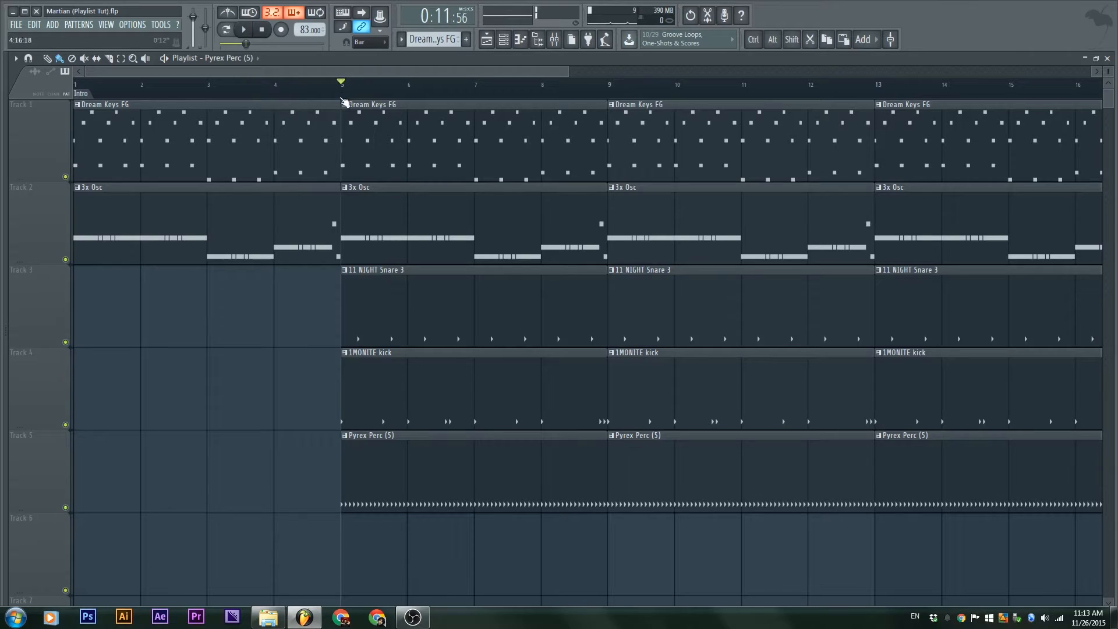
key("alt+t")
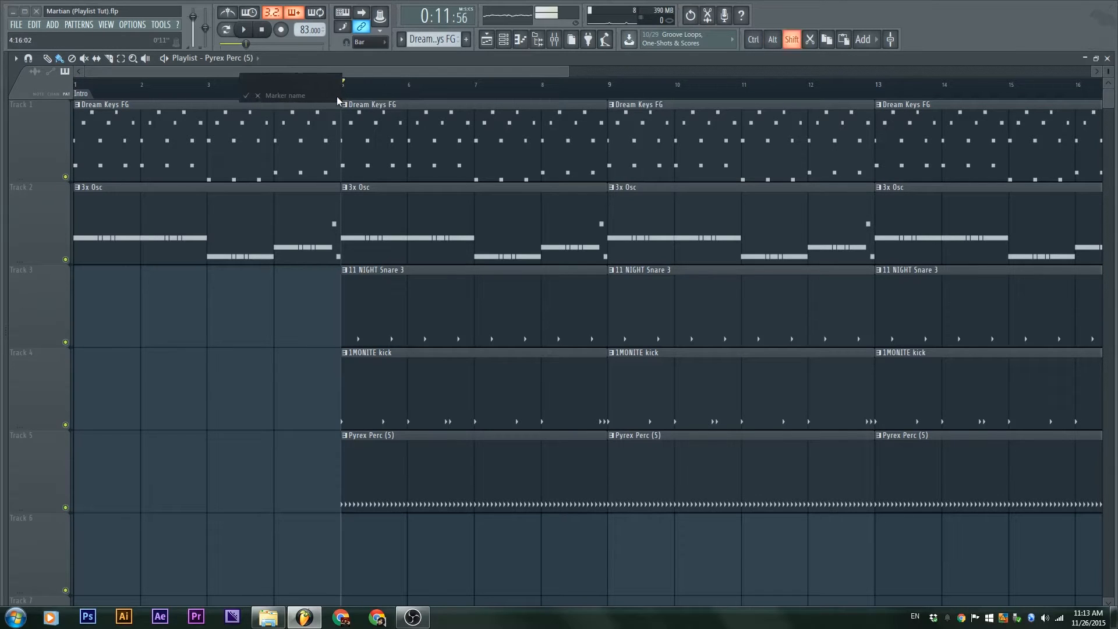
type("Verse")
key("Return")
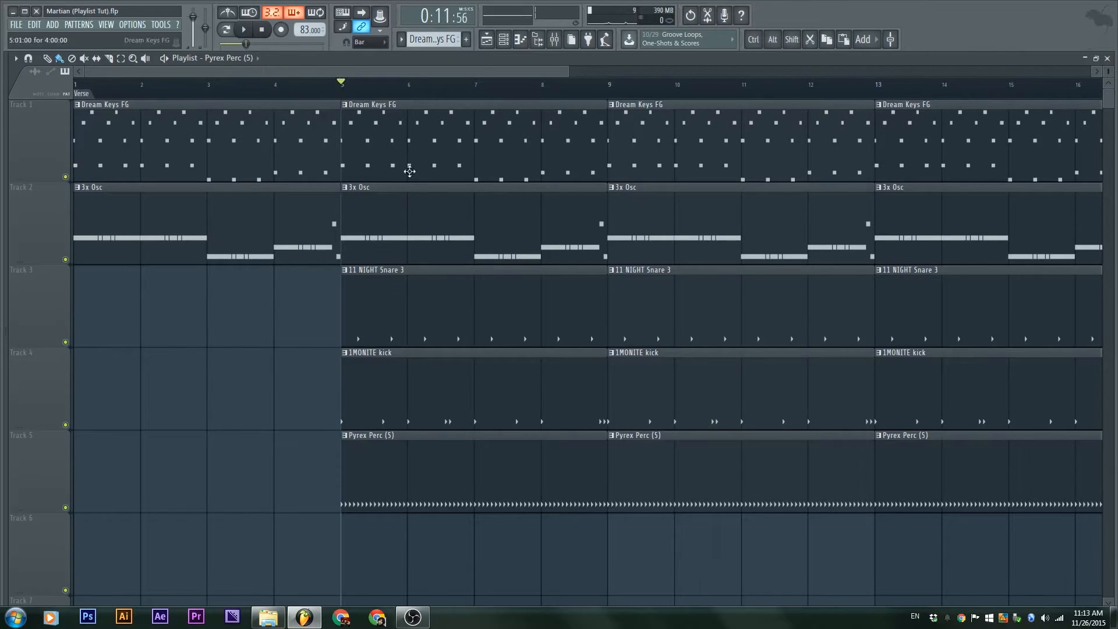
scroll(507, 216, "down", 4)
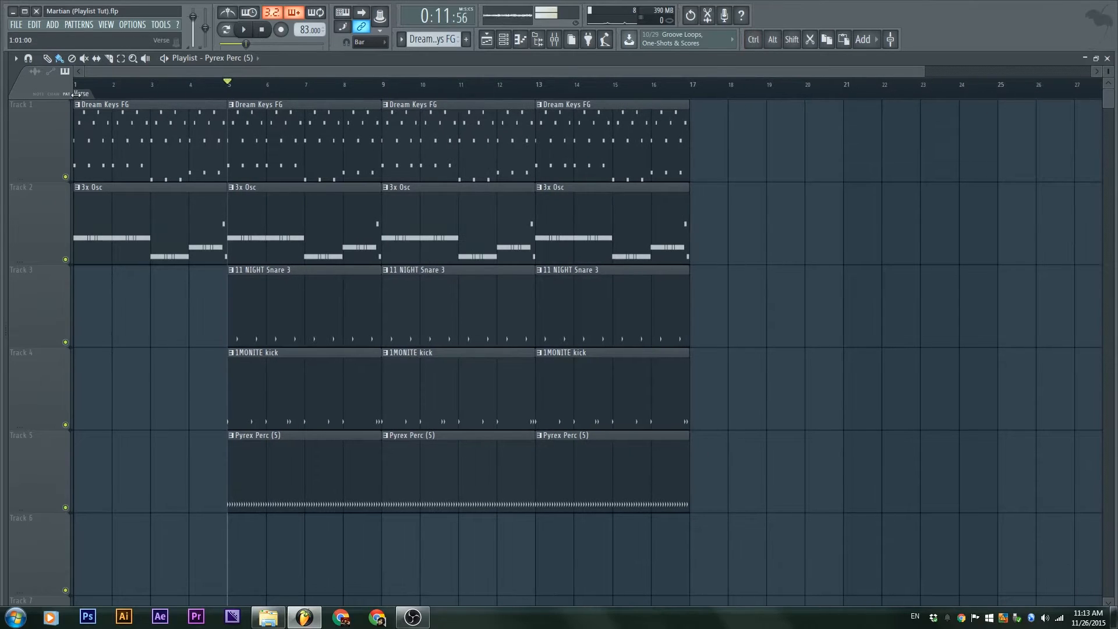
scroll(372, 100, "up", 4)
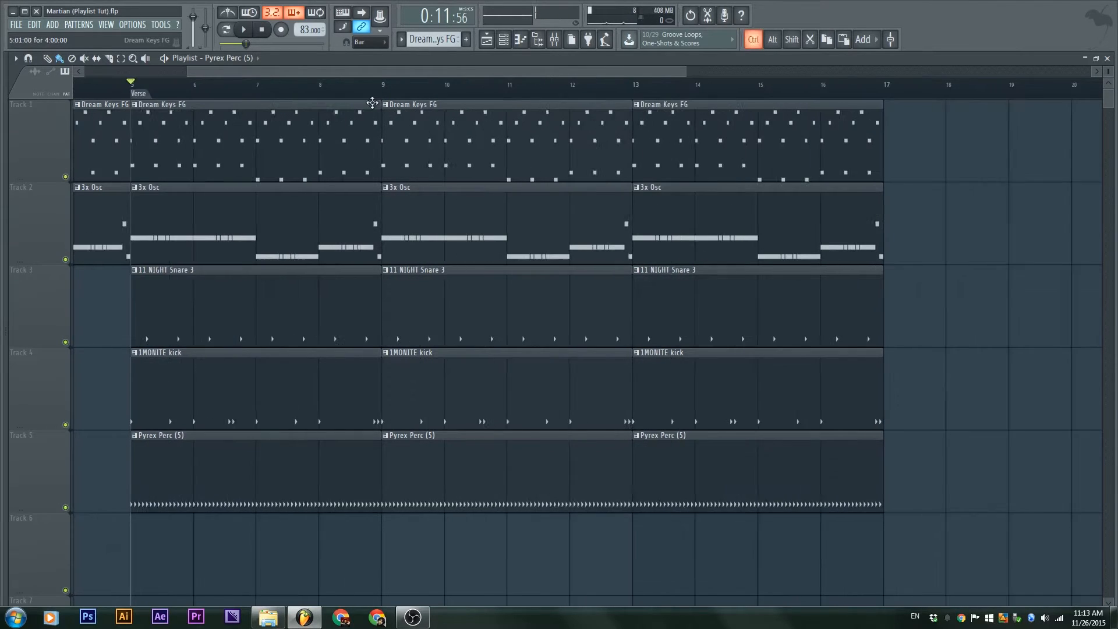
left_click_drag(510, 176, 351, 195)
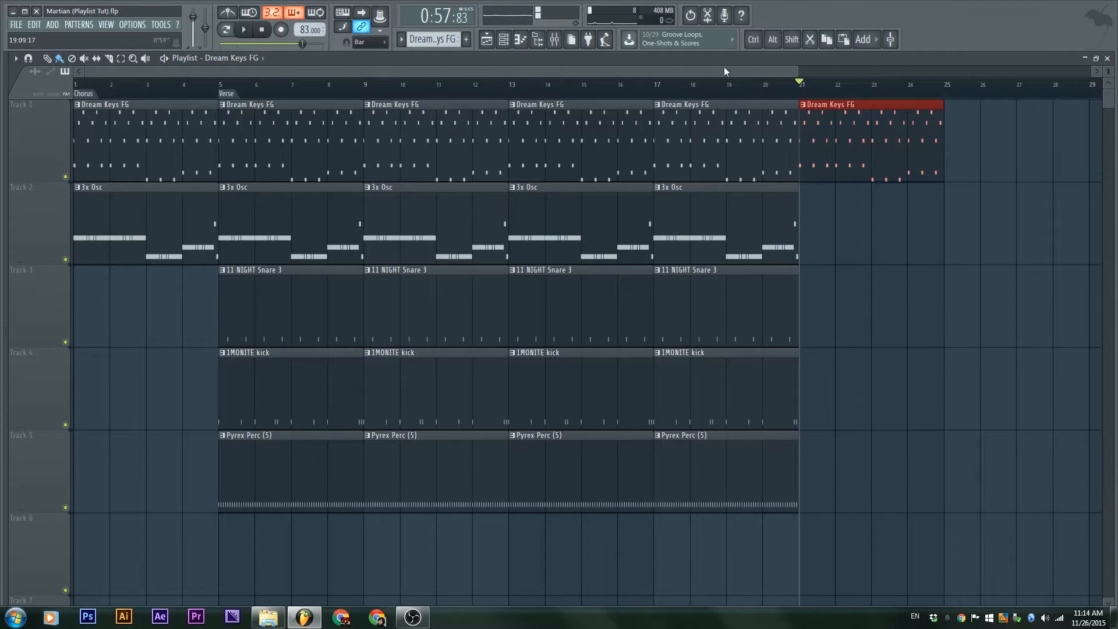
Toggle the song position display format and place the song position at bar 21
left_click(406, 23)
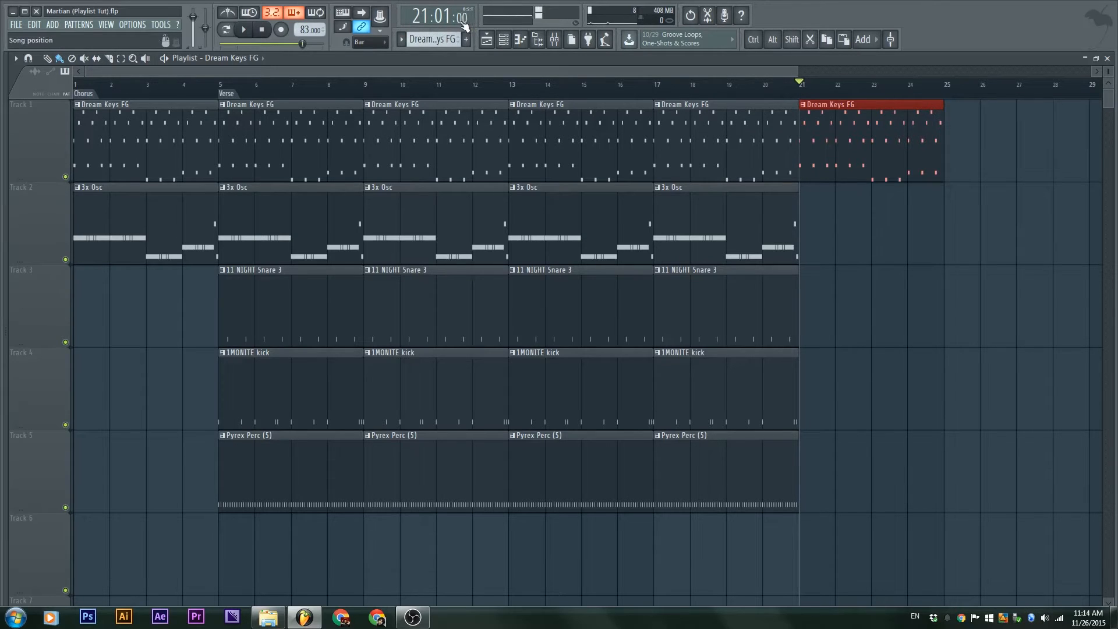
left_click(816, 91)
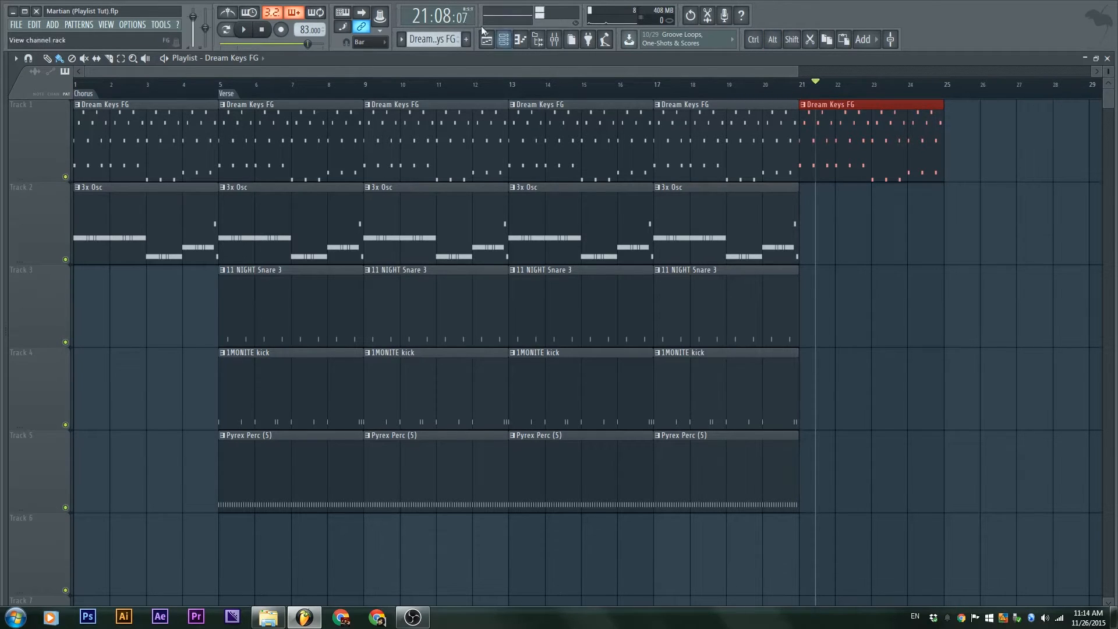
left_click(811, 89)
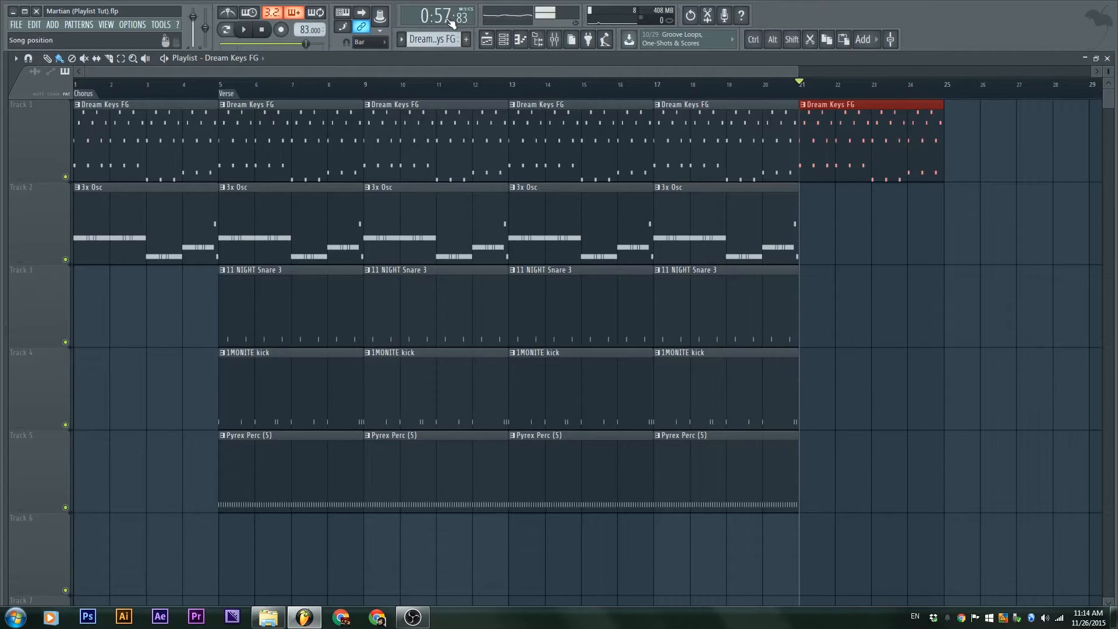
Set the song position to bar 21 and copy the bar-17 3x Osc clip to bar 21
left_click(878, 220)
left_click(834, 86)
left_click(779, 90)
left_click(801, 88)
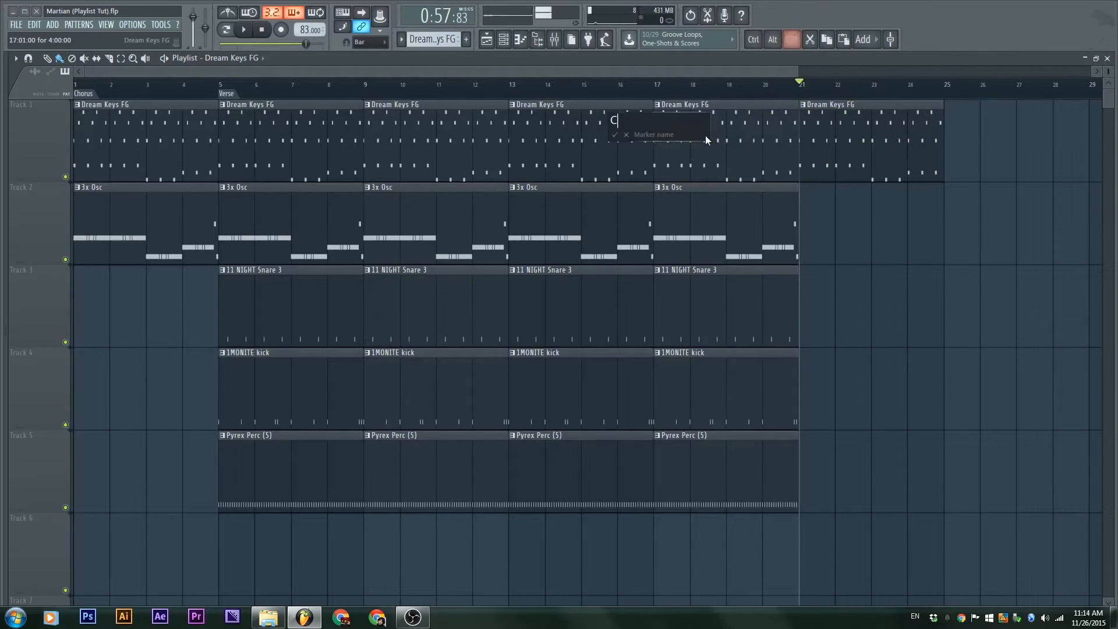
mouse_move(771, 245)
left_mouse_down()
mouse_move(611, 256)
mouse_move(566, 244)
left_mouse_up()
left_click_drag(516, 198, 634, 204)
Copy the bar-21 Dream Keys FG and 3x Osc clips and the bar-17 kick clip to bar 25
left_click_drag(909, 343, 599, 104)
left_click_drag(642, 148, 788, 148)
left_click(766, 392)
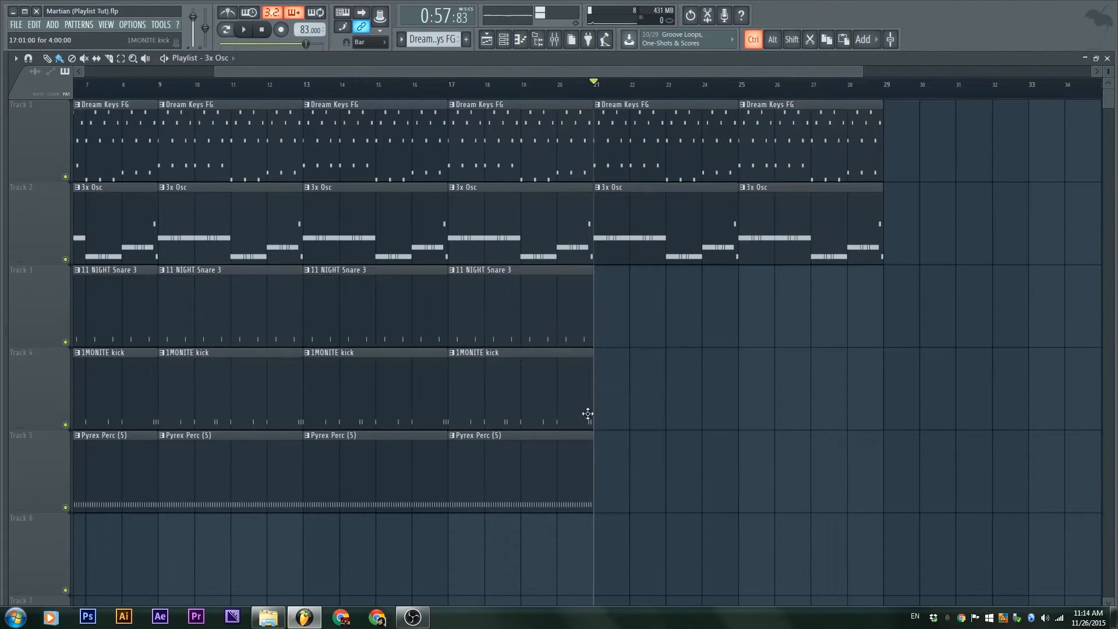
left_click_drag(611, 404, 363, 407)
left_click(635, 417)
mouse_move(512, 408)
left_mouse_down()
mouse_move(980, 404)
mouse_move(804, 392)
left_mouse_up()
Audition the break from bar 21, then copy the bars 5–20 verse clips to bar 29
key("space")
key("space")
left_click(740, 84)
key("space")
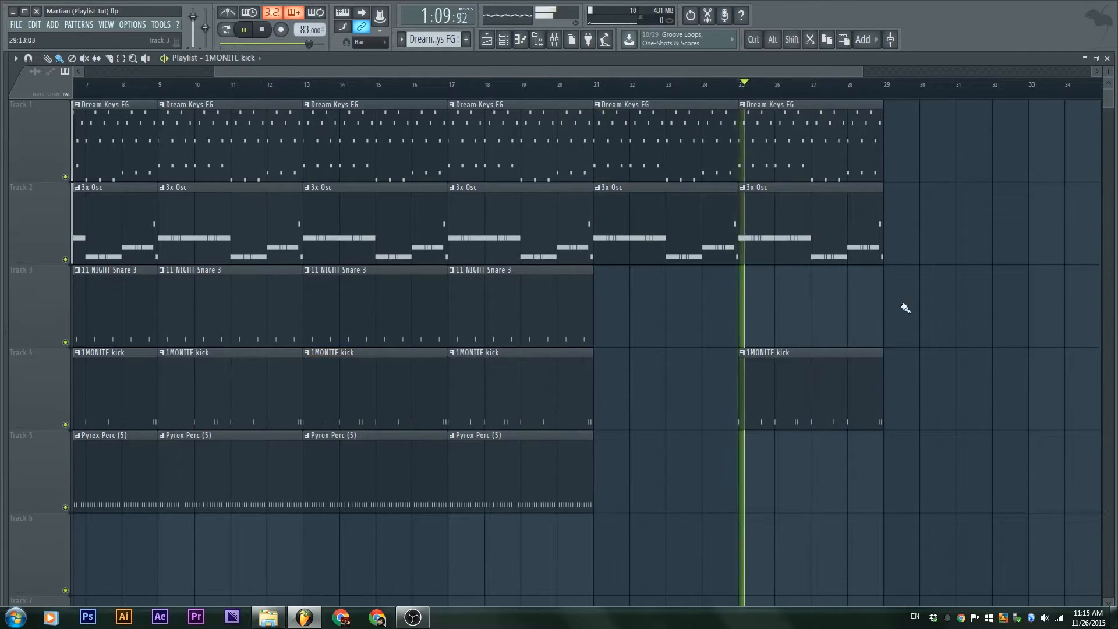
scroll(590, 314, "down", 3)
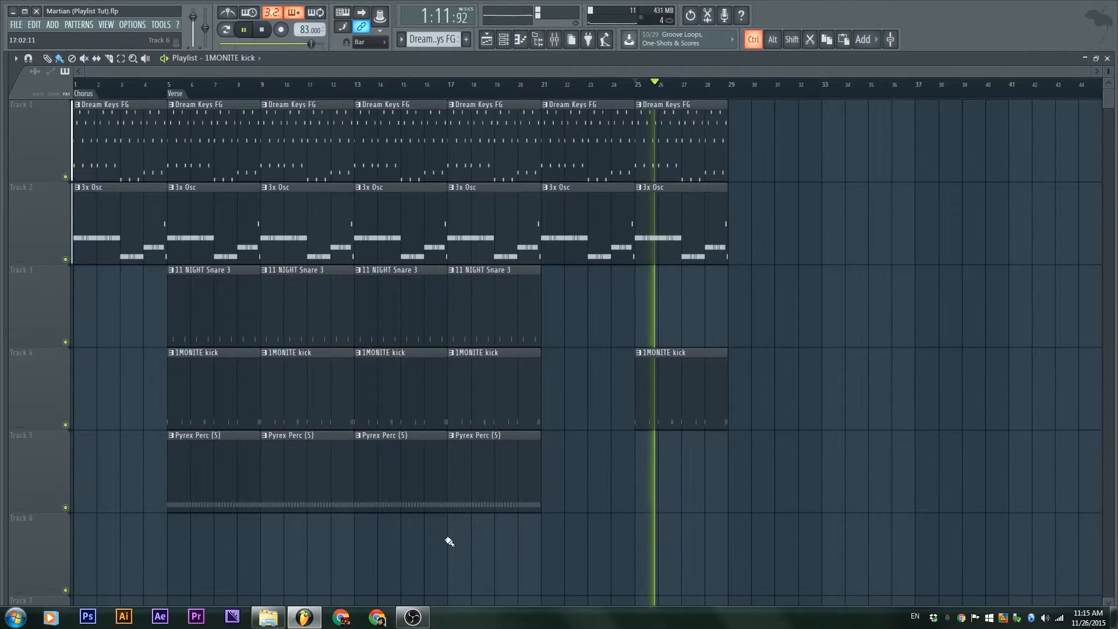
mouse_move(495, 550)
left_mouse_down()
mouse_move(203, 114)
mouse_move(186, 111)
left_mouse_up()
mouse_move(204, 197)
left_mouse_down()
mouse_move(854, 202)
mouse_move(753, 201)
left_mouse_up()
left_click(730, 503, "ctrl")
Duplicate the Chorus marker further along the timeline
left_click_drag(621, 385, 486, 319)
left_click_drag(558, 191, 506, 256)
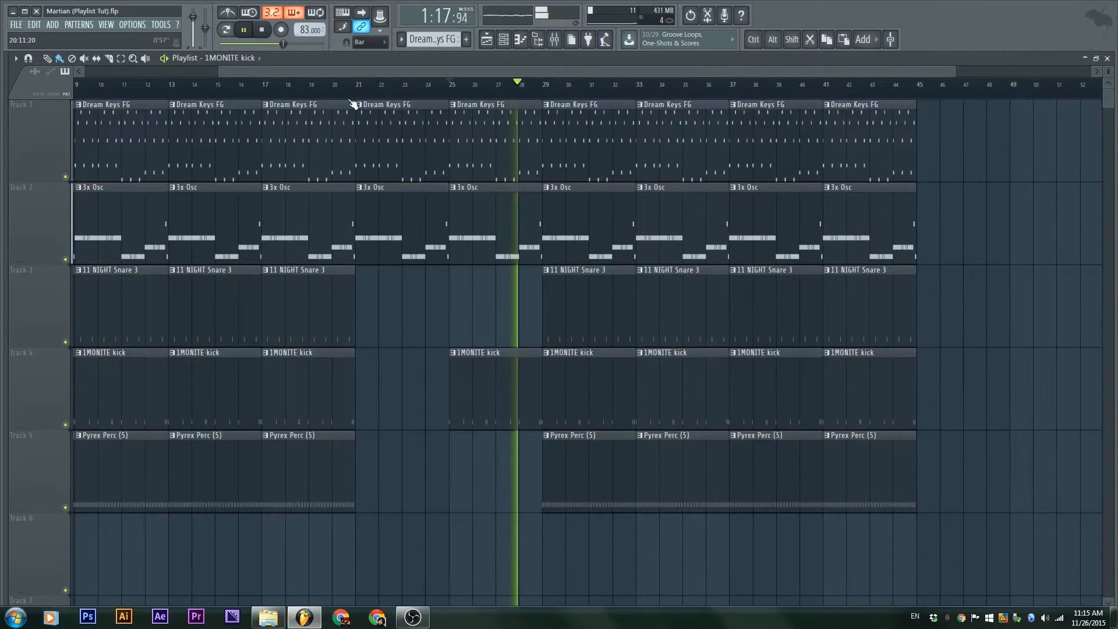
left_click_drag(344, 109, 403, 140)
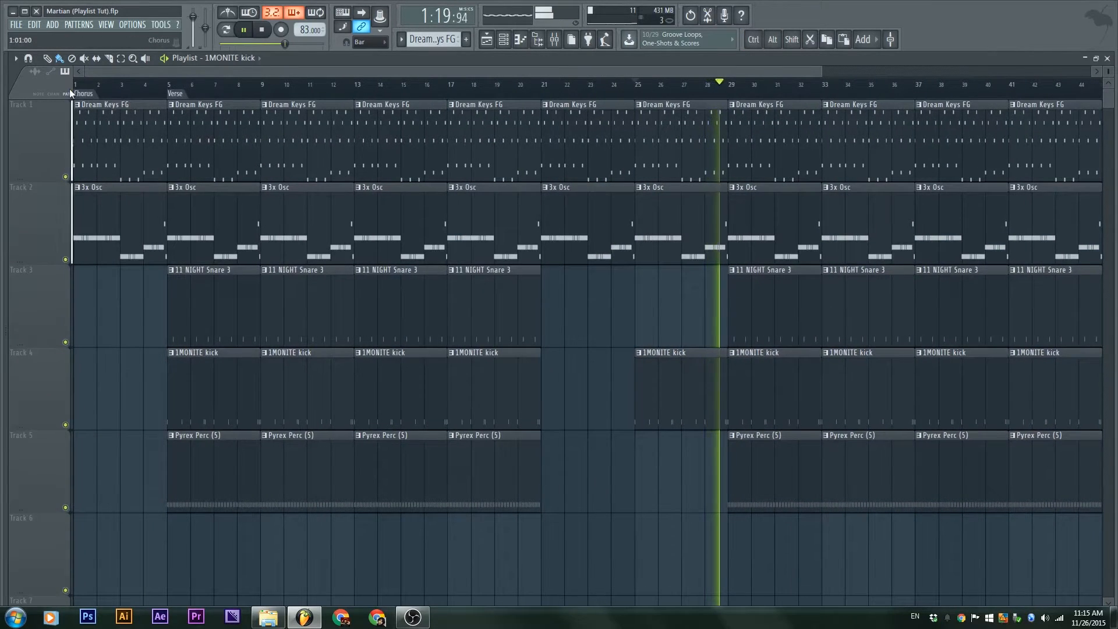
mouse_move(81, 94)
left_mouse_down()
mouse_move(604, 97)
mouse_move(511, 97)
mouse_move(532, 98)
left_mouse_up()
Add a 'Verse 2' time marker with Alt+T and position it at bar 29
key("space")
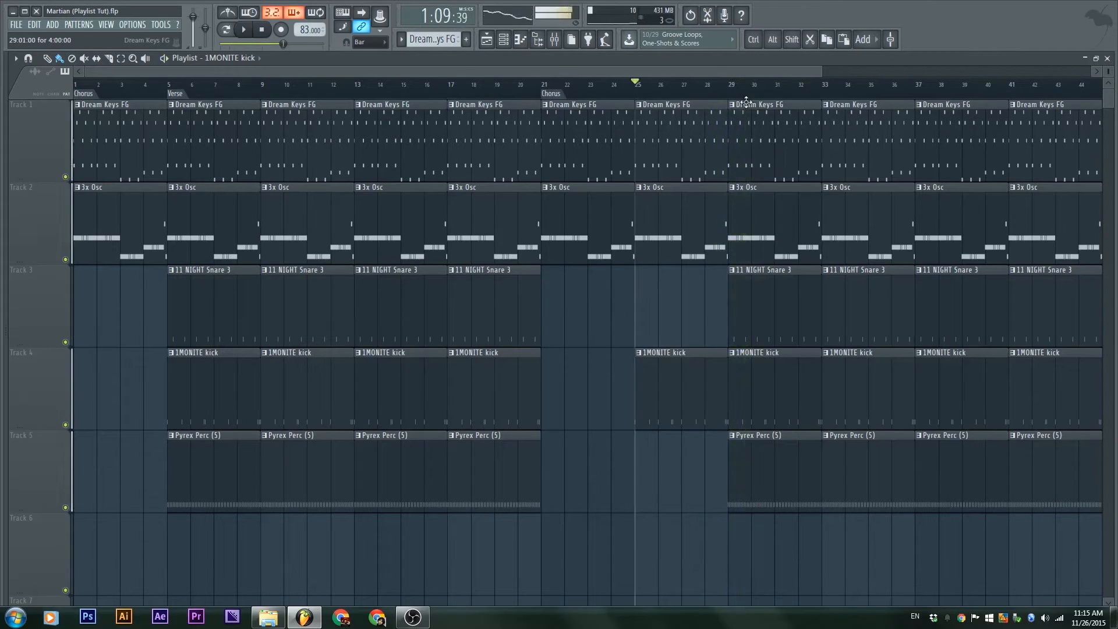
left_click(732, 92)
key("alt+t")
type("Verse")
key("Return")
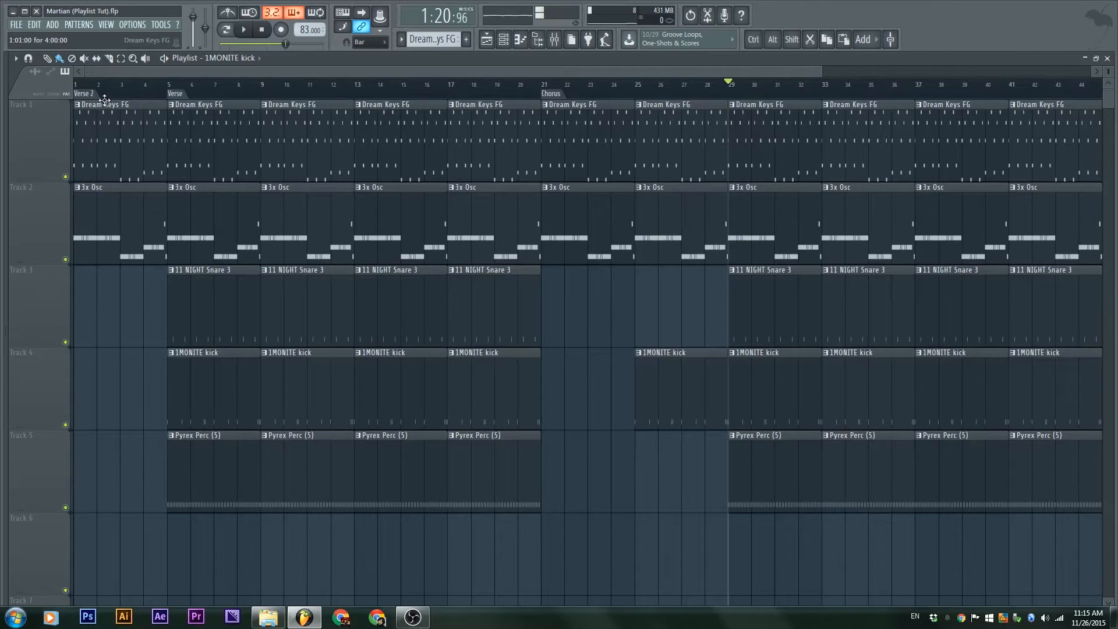
left_click_drag(686, 85, 737, 92)
scroll(863, 275, "down", 4)
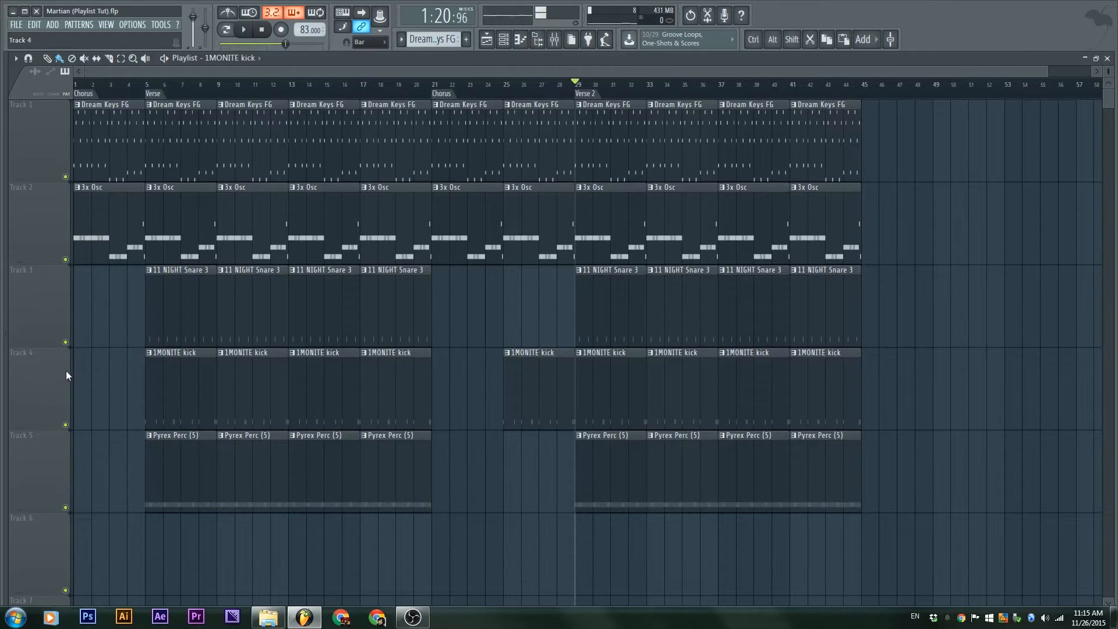
Insert an empty track above the kick track
left_click_drag(629, 455, 616, 369)
scroll(617, 369, "up", 3)
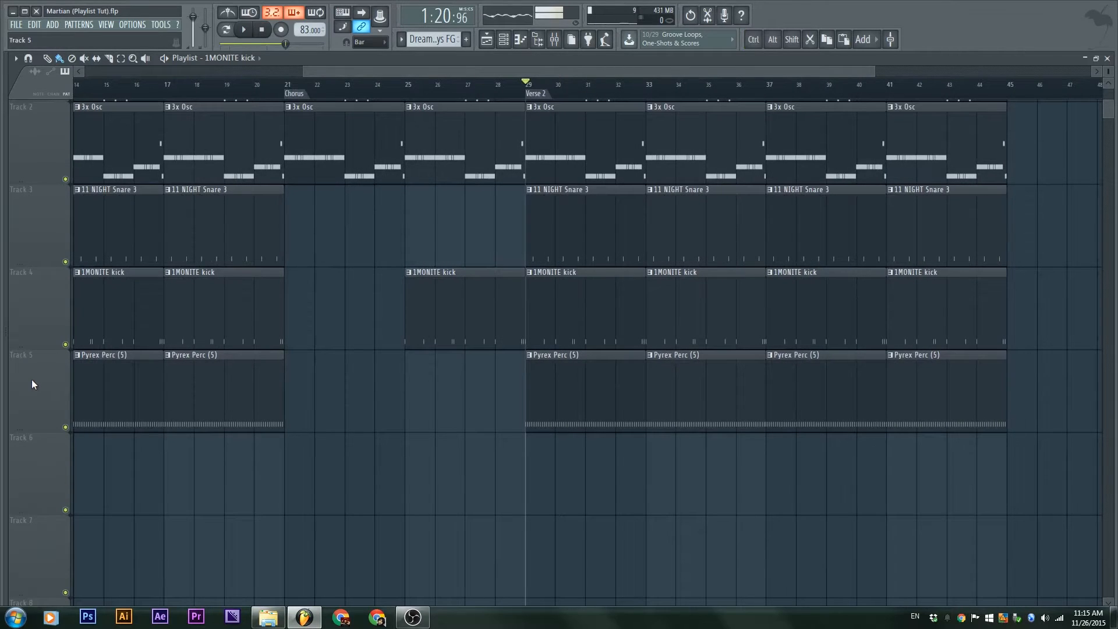
scroll(32, 380, "down", 1)
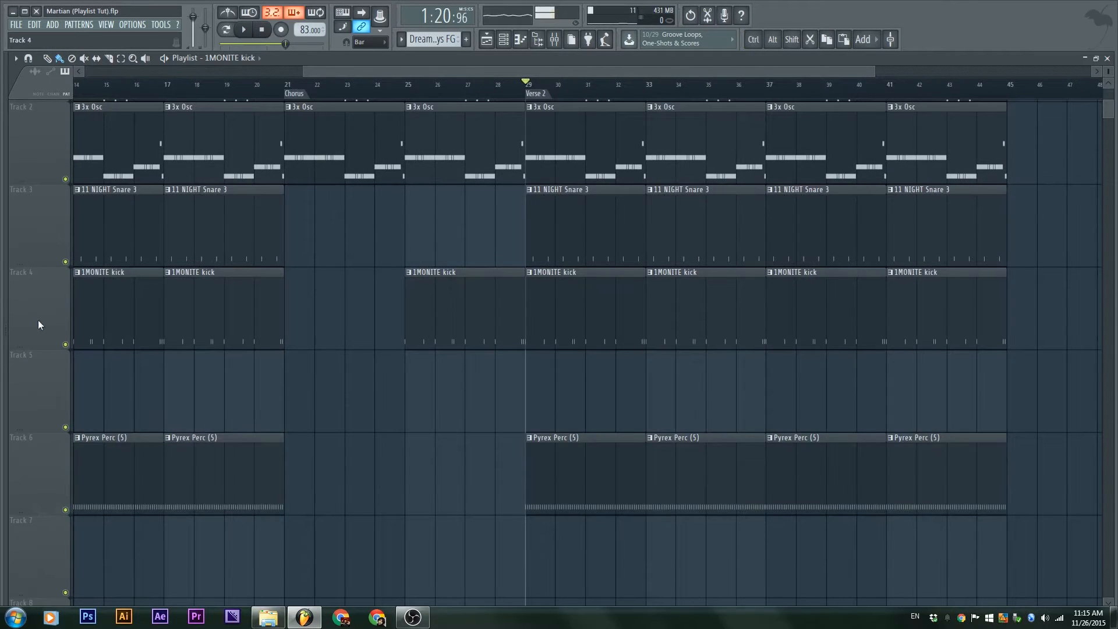
right_click(38, 320)
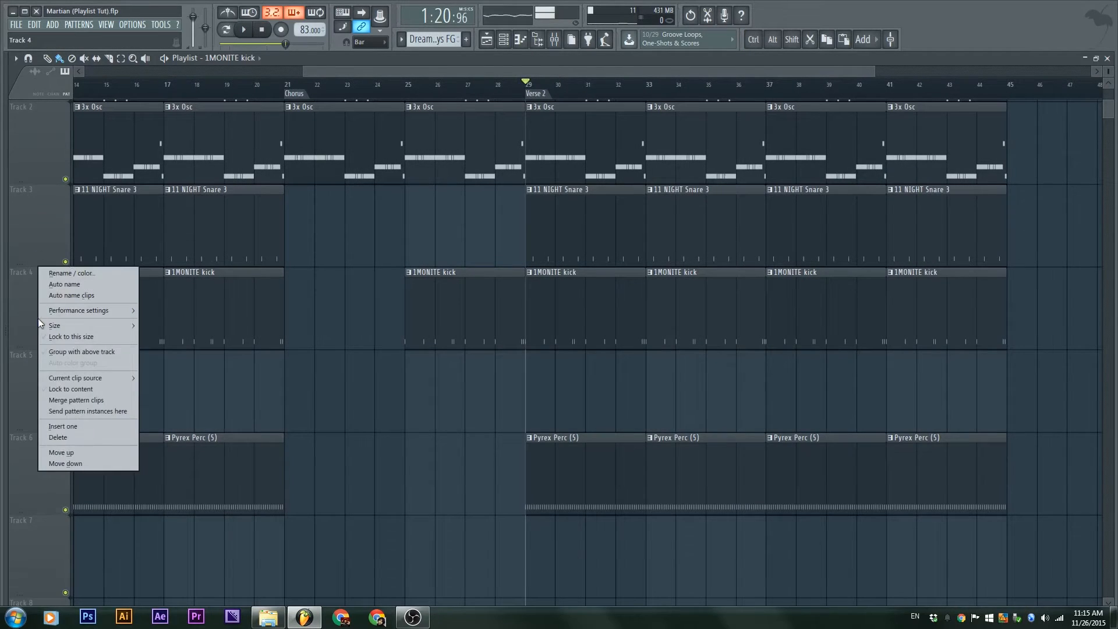
left_click(85, 429)
Lock Track 1 to its content so it is named Dream Keys FG
scroll(641, 362, "down", 1)
scroll(592, 379, "down", 3)
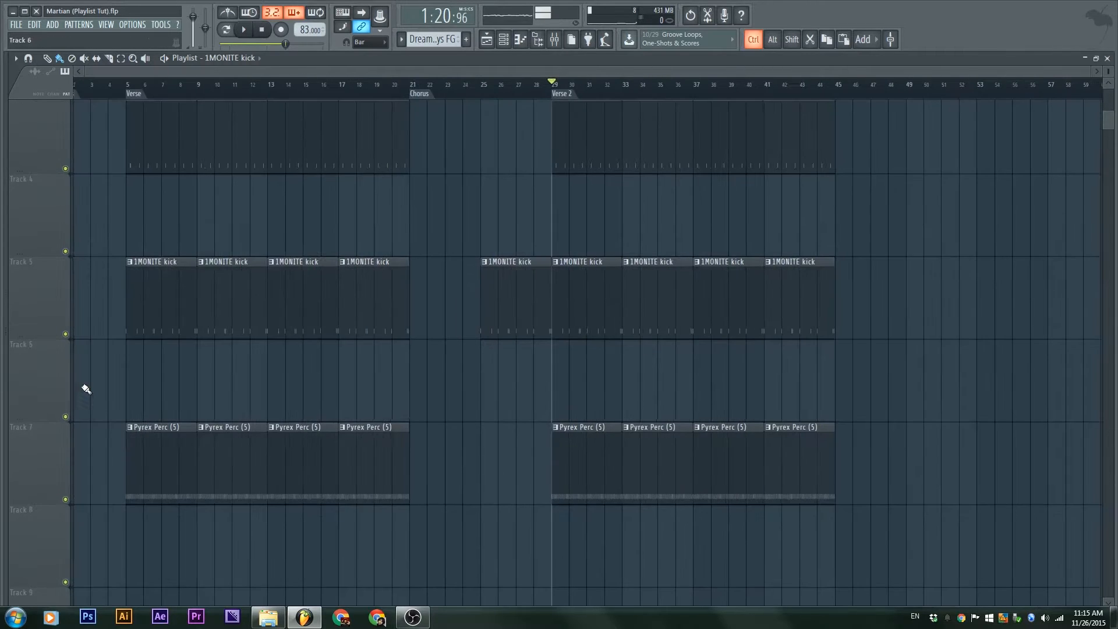
right_click(35, 477)
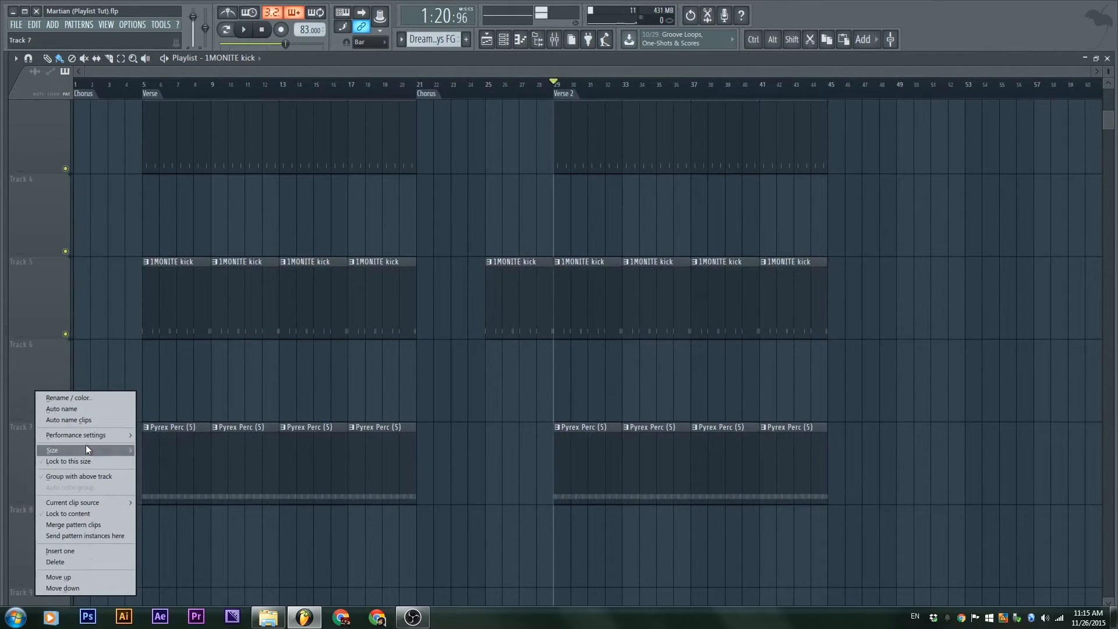
mouse_move(96, 435)
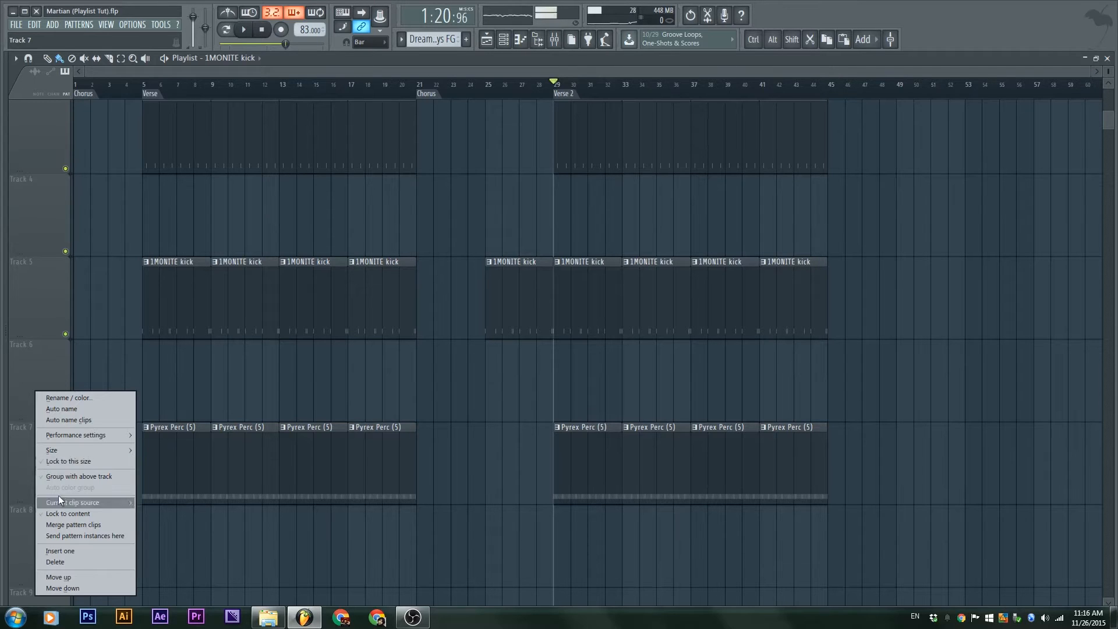
left_click(253, 367)
right_click(251, 364, "ctrl")
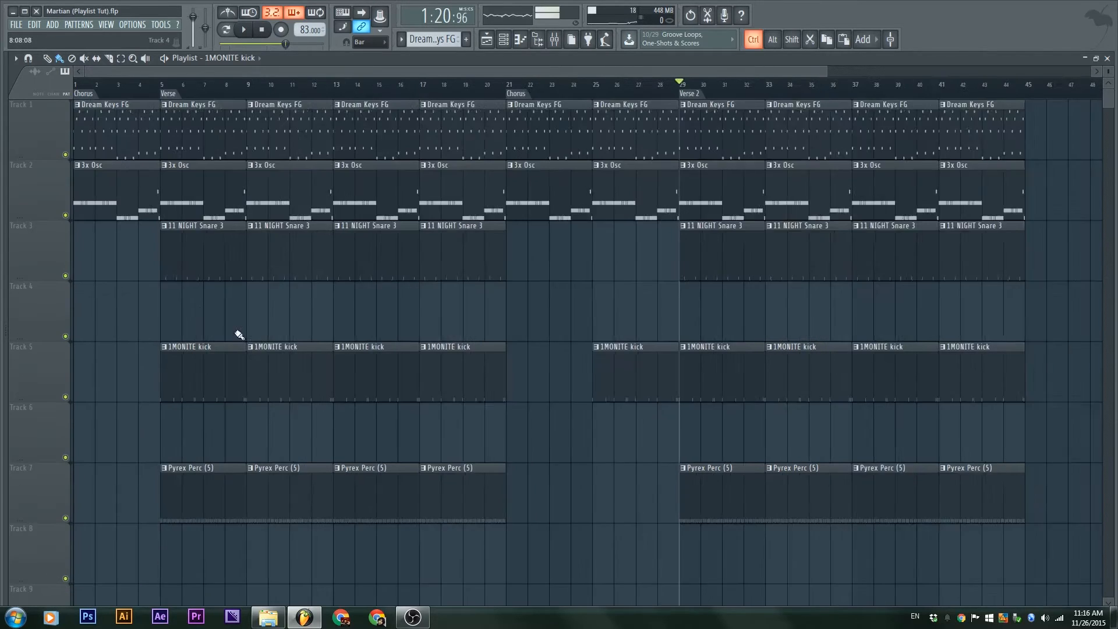
right_click(43, 101)
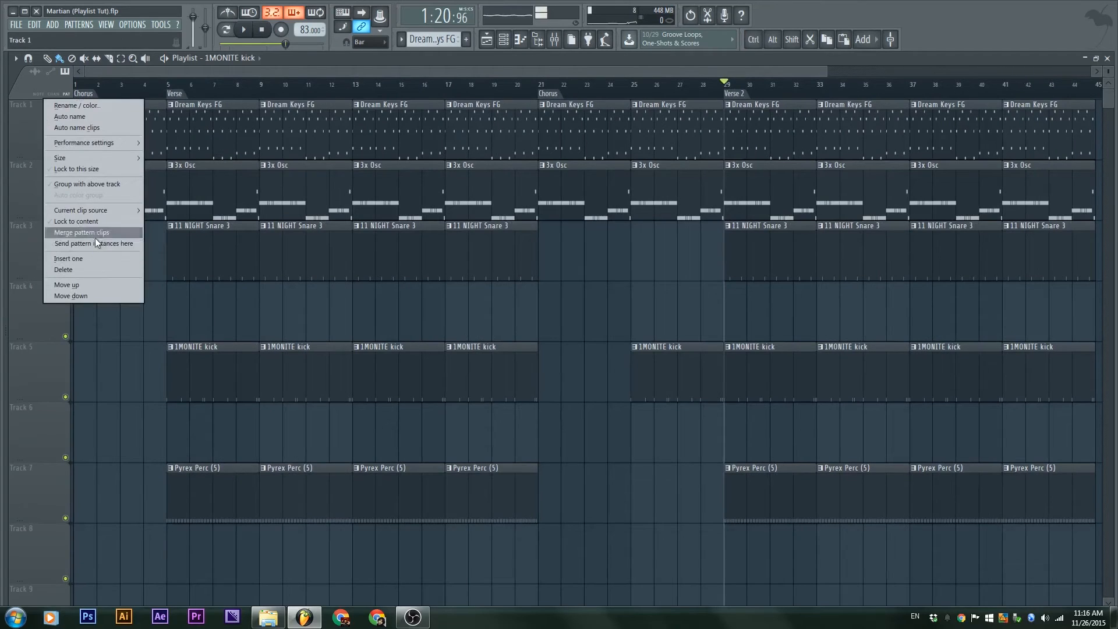
left_click(92, 221)
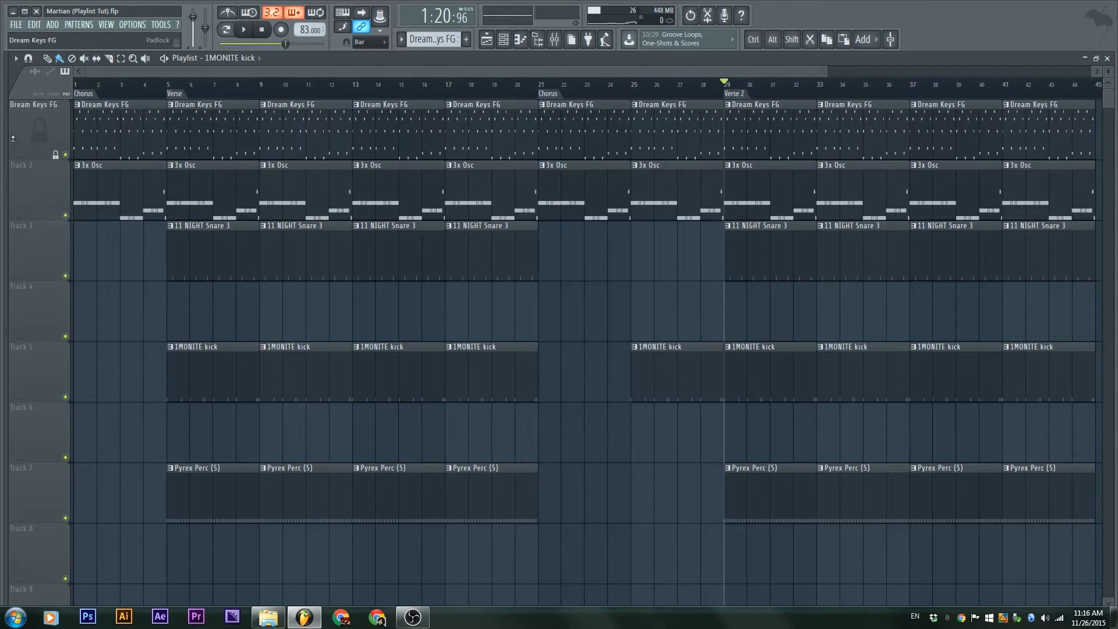
scroll(326, 234, "down", 3, "ctrl")
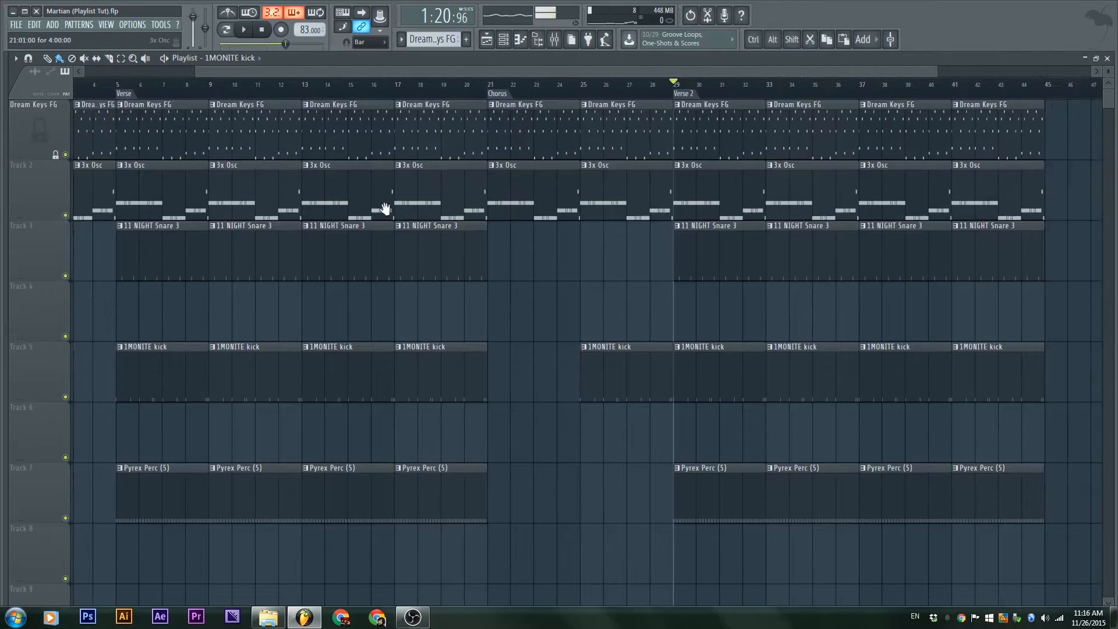
Place a kick clip on Track 6 at bar 29 and rename the kick pattern 'Kick 2'
left_click_drag(618, 343, 545, 366)
scroll(480, 249, "up", 3, "ctrl")
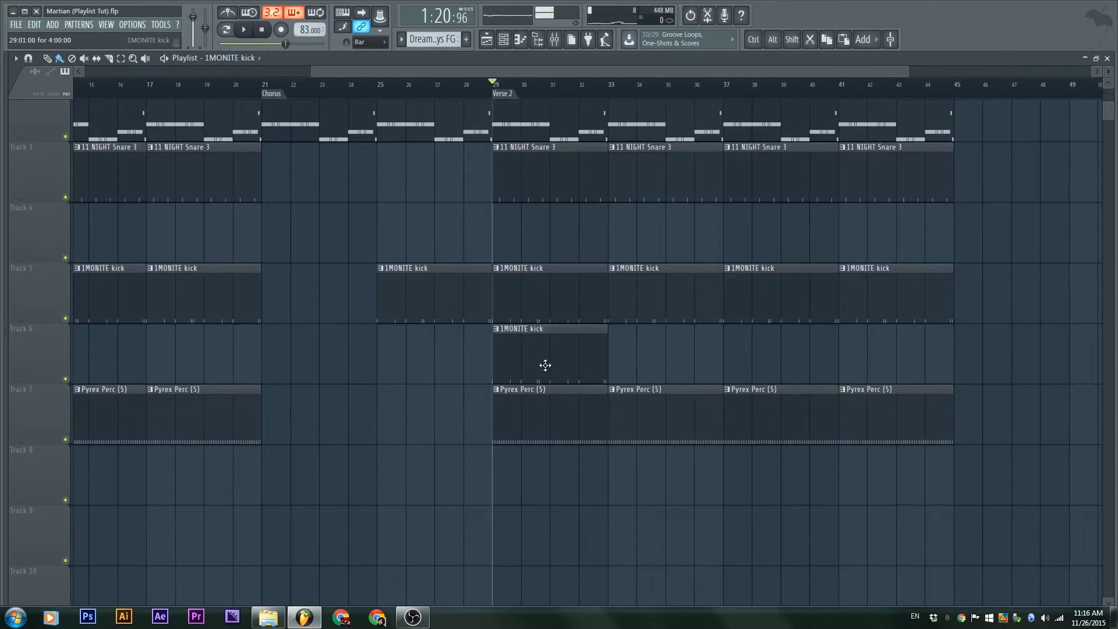
right_click(496, 332)
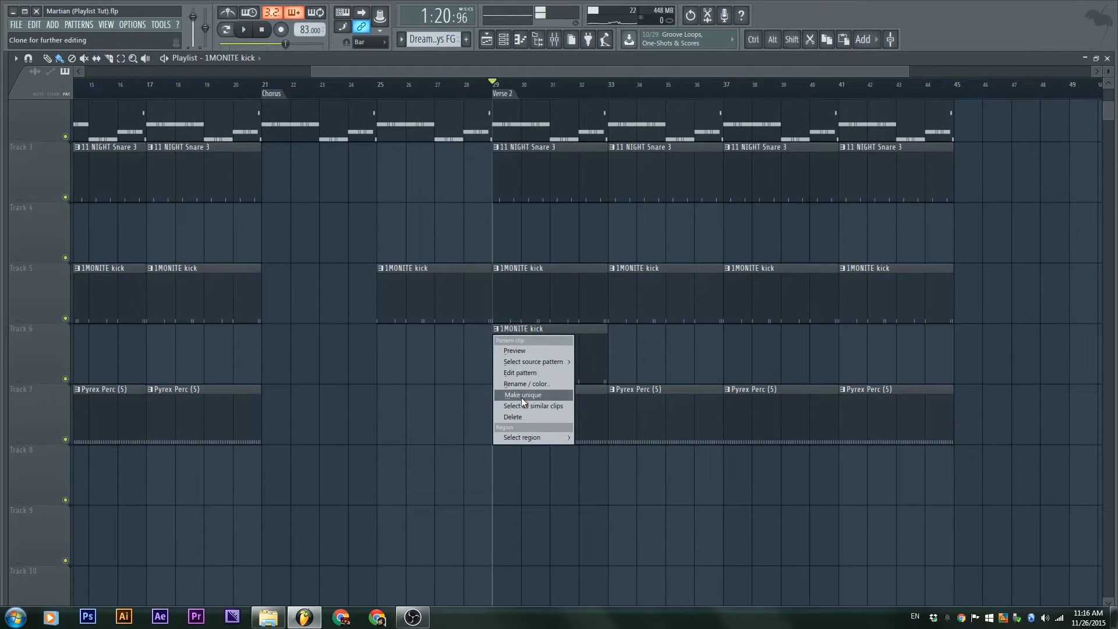
mouse_move(542, 360)
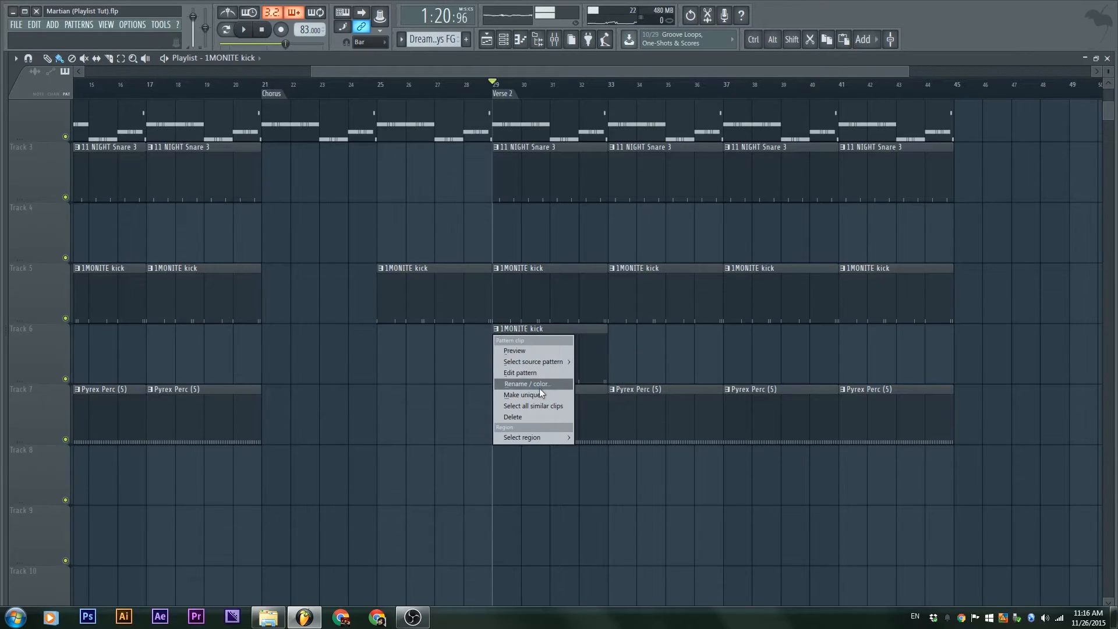
left_click(541, 385)
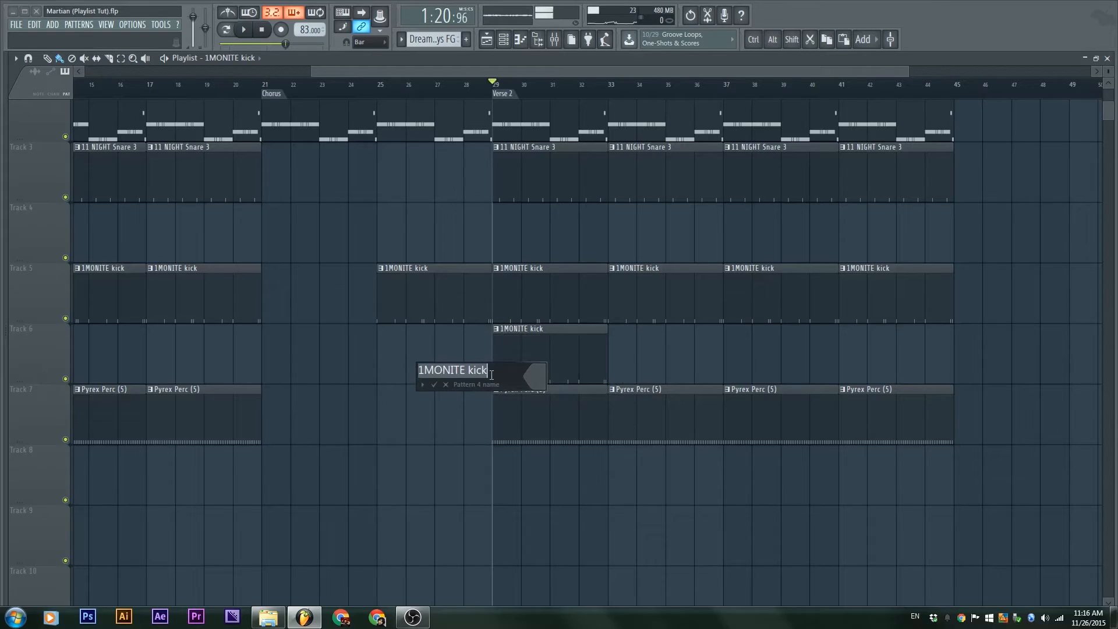
type("Kick 2")
key("Return")
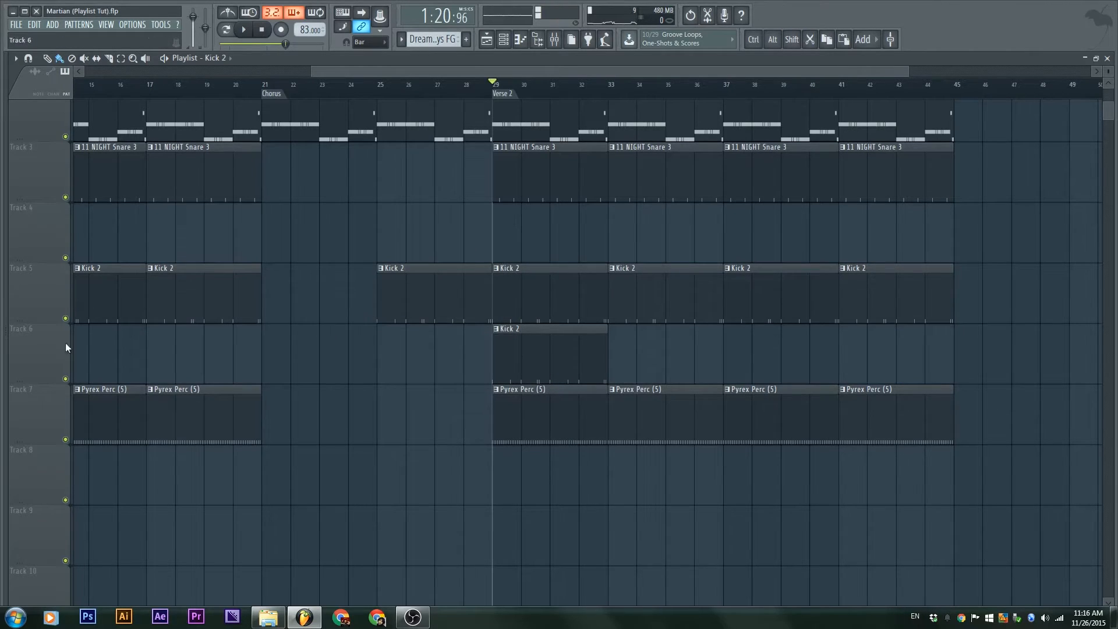
Rename the kick pattern back to 'Kick'
right_click(499, 336)
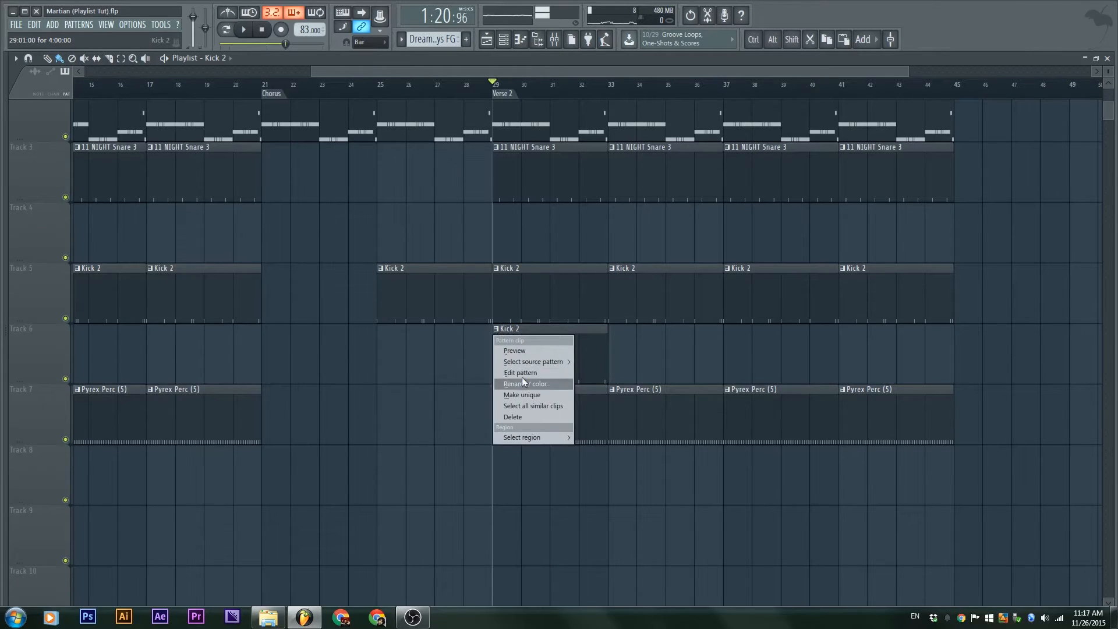
left_click(522, 387)
left_click(447, 373)
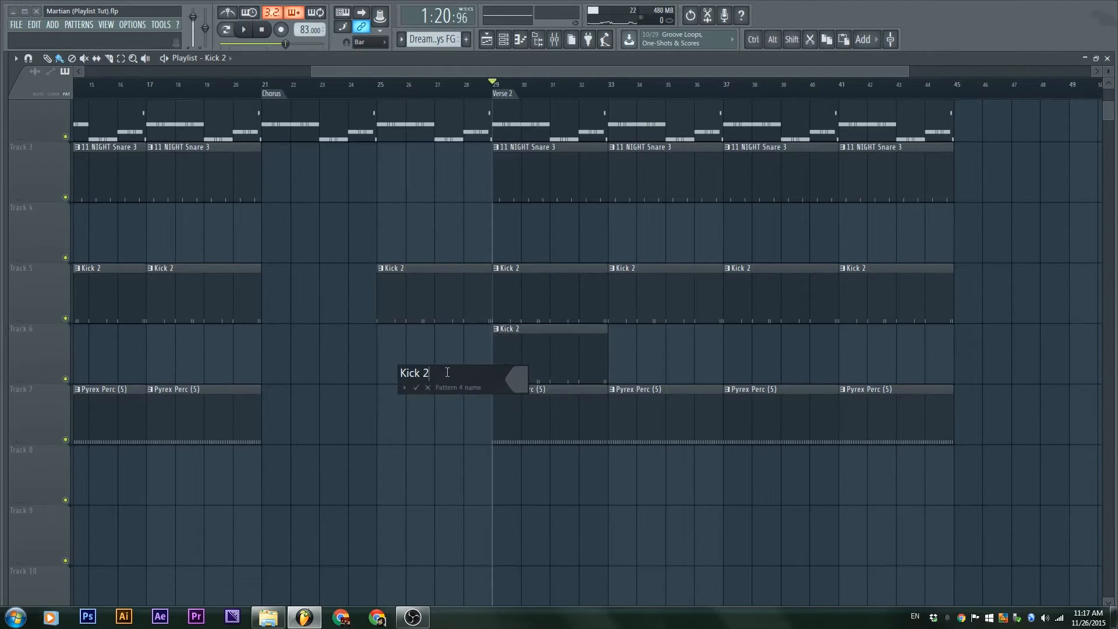
key("BackSpace")
key("BackSpace")
key("Return")
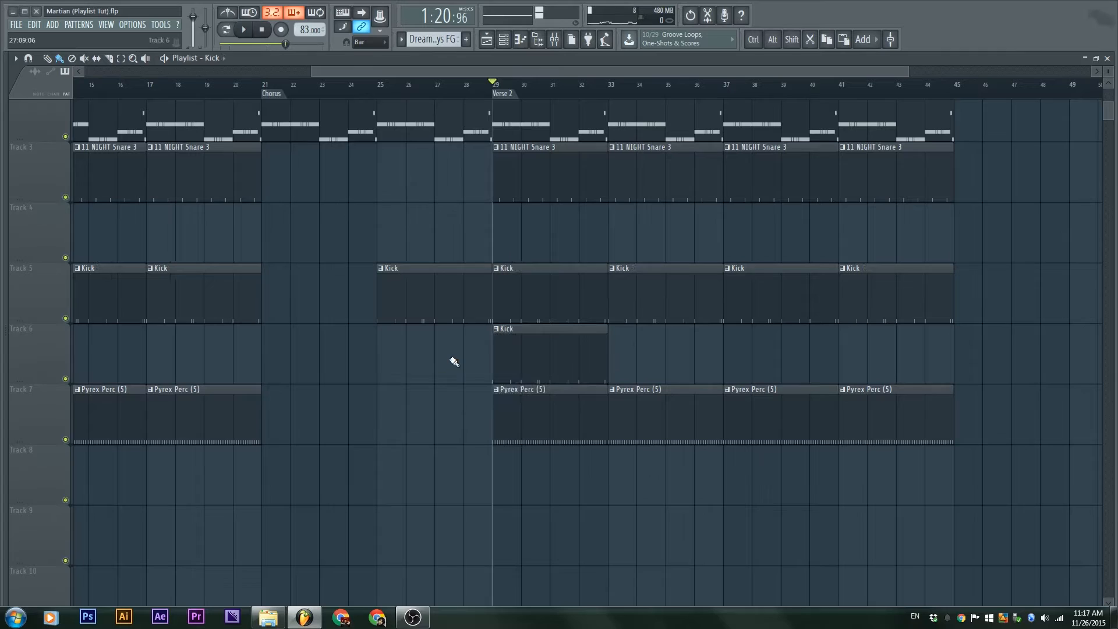
Make the Track 6 clip a unique Kick #2 pattern and move it to bar 33
right_click(500, 336)
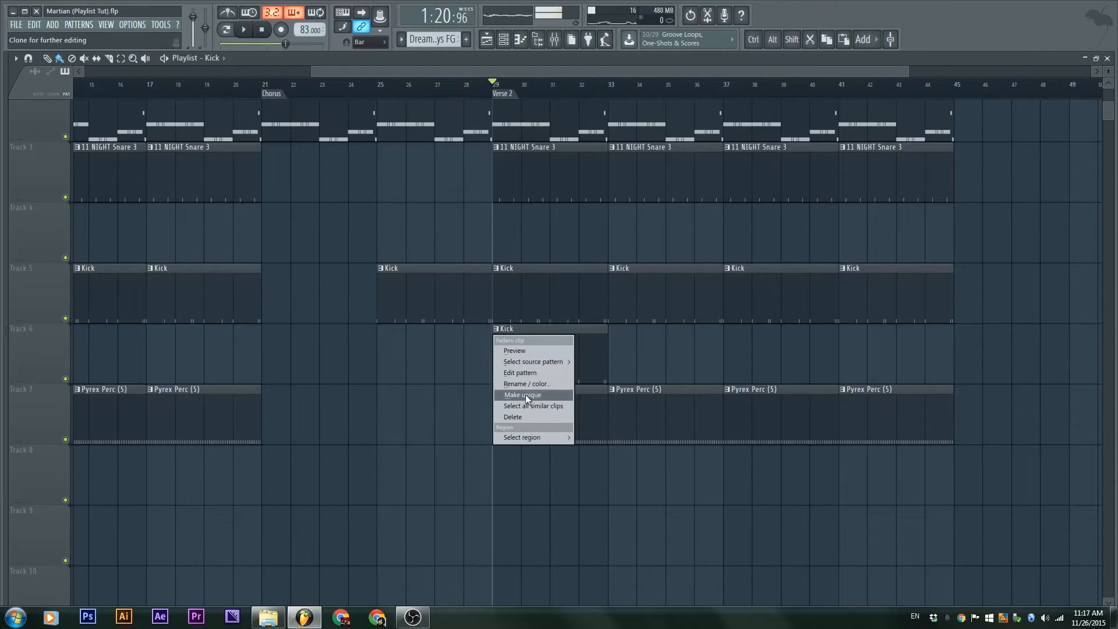
left_click(525, 393)
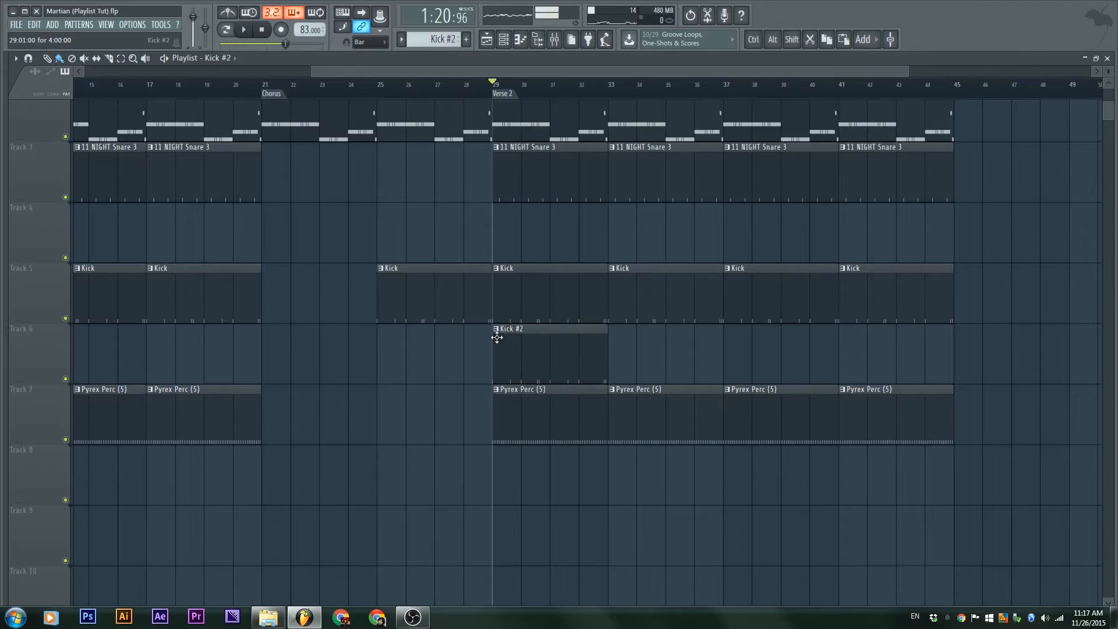
right_click(532, 287)
left_click_drag(540, 349, 654, 351)
left_click_drag(661, 289, 544, 288)
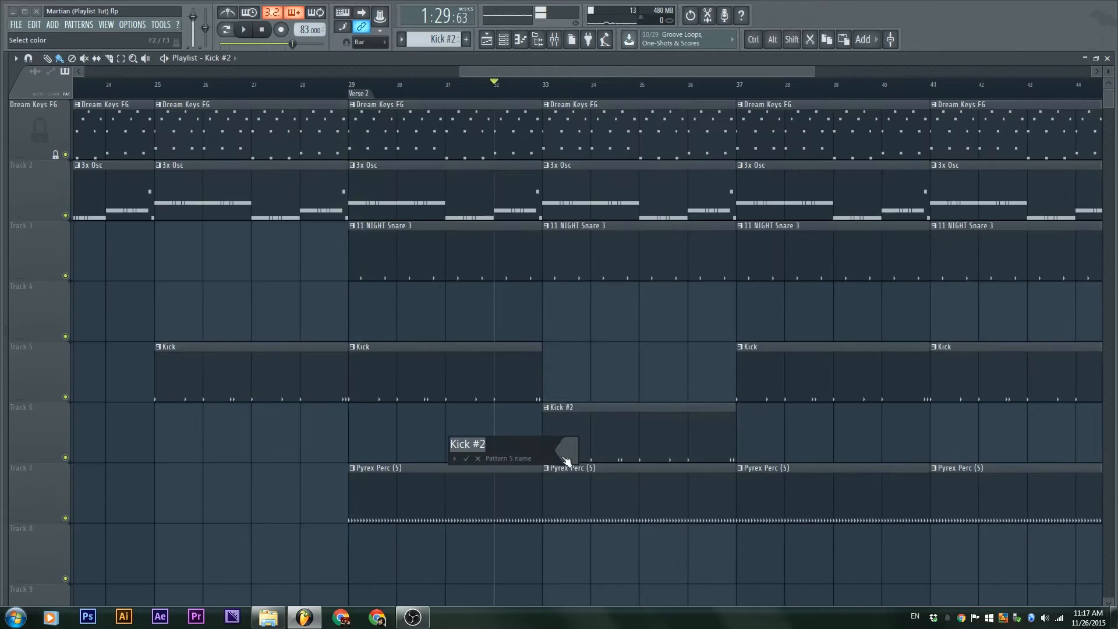
Colour the Kick #2 clip green
left_click(564, 456)
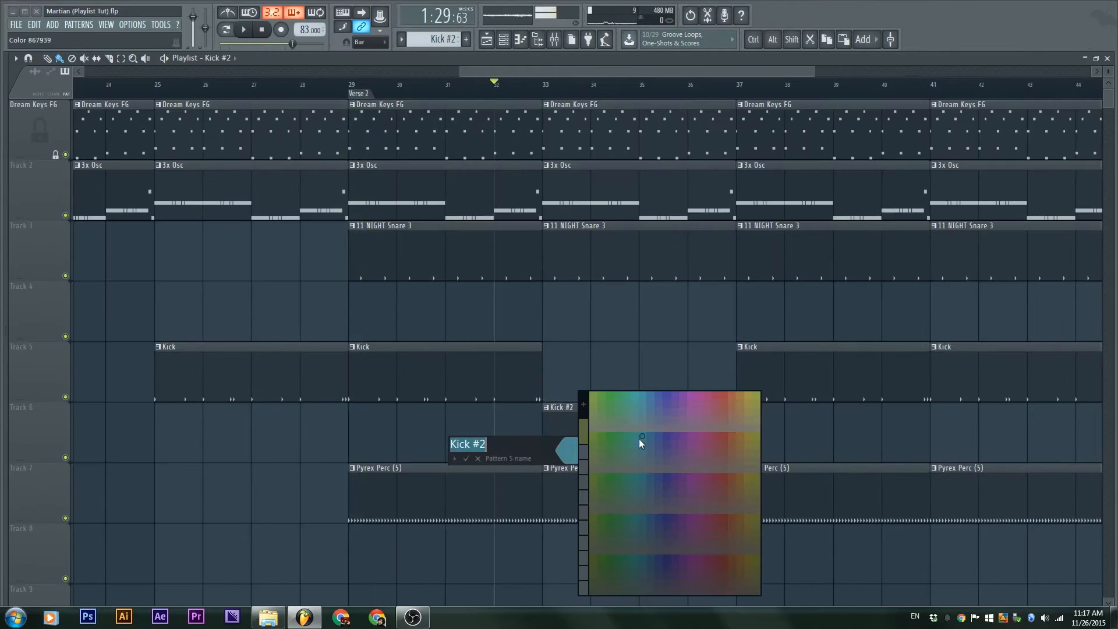
left_click(595, 396)
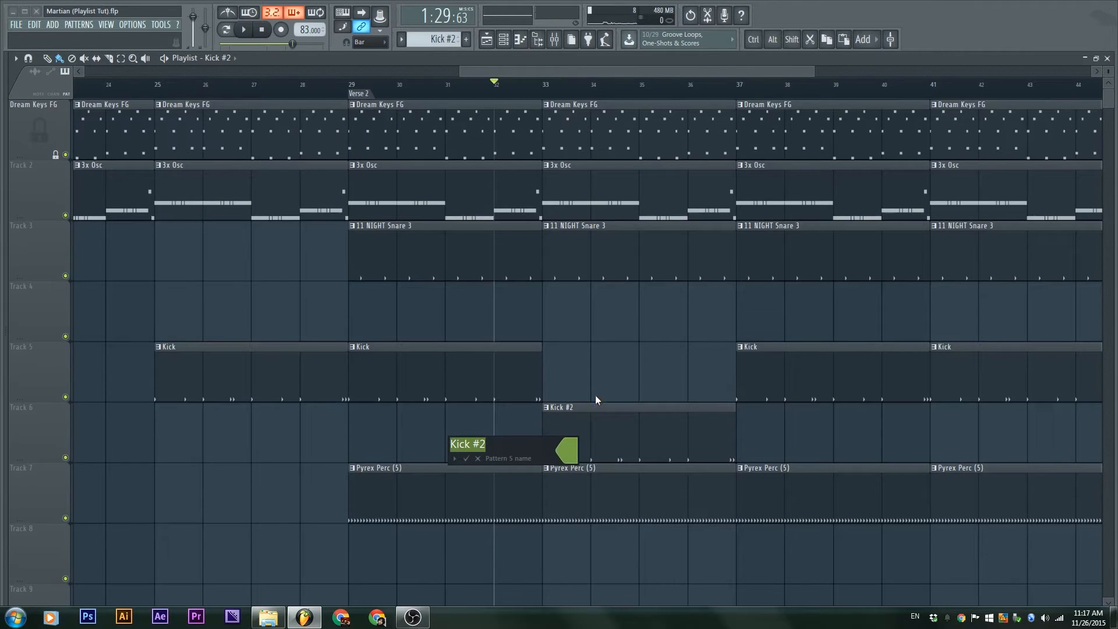
key("Return")
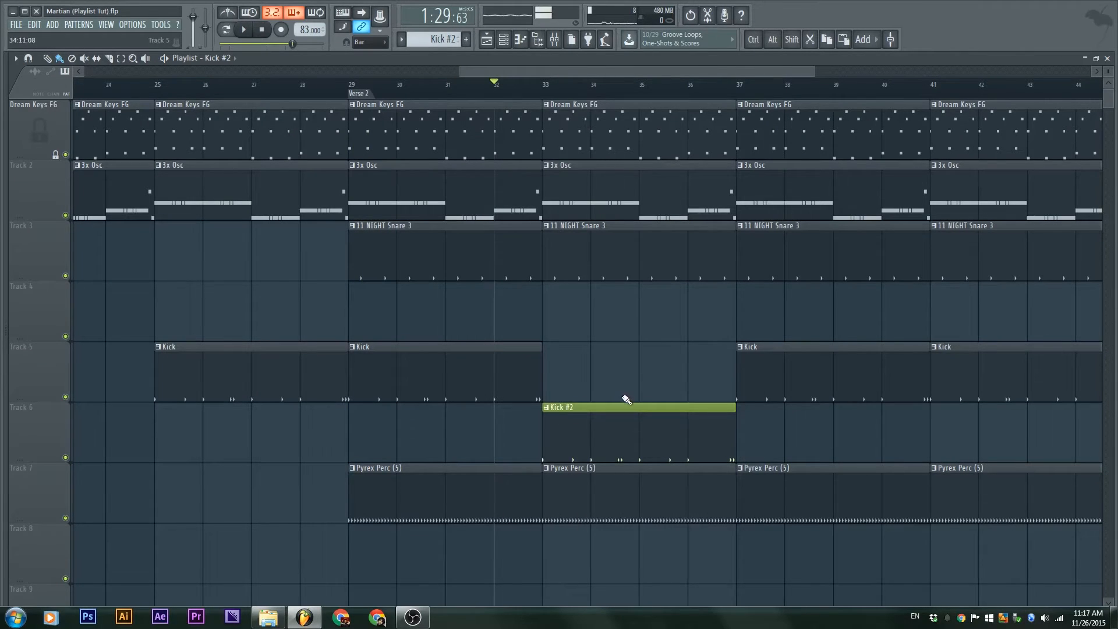
left_click_drag(625, 399, 610, 318)
scroll(611, 318, "up", 2)
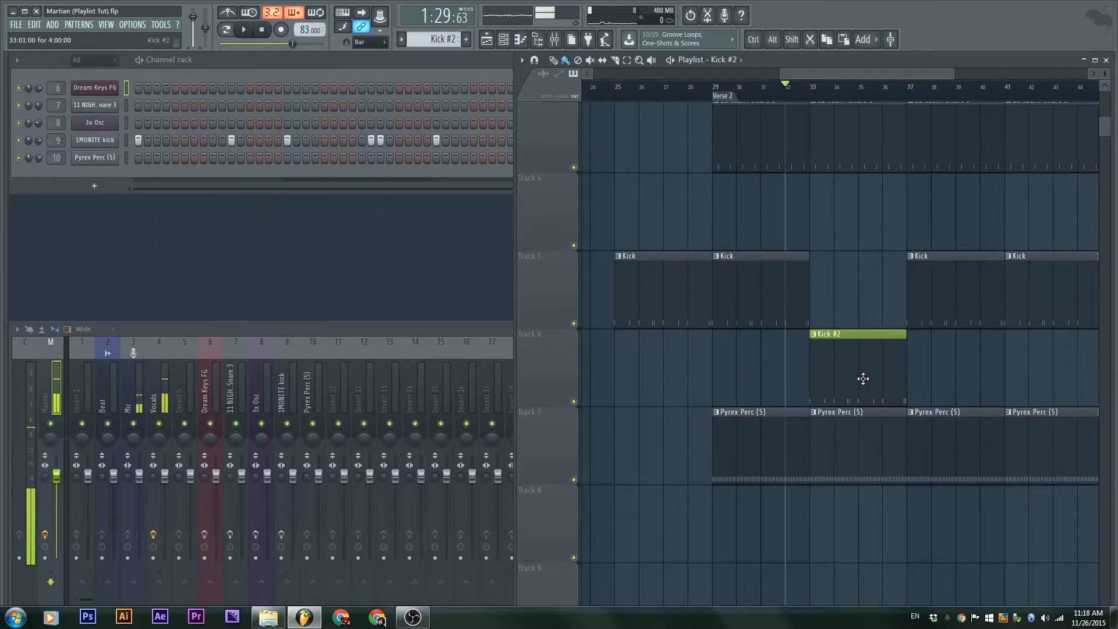
Open the Kick #2 piano roll in a smaller window and set snap to 1/4 beat
double_click(861, 379)
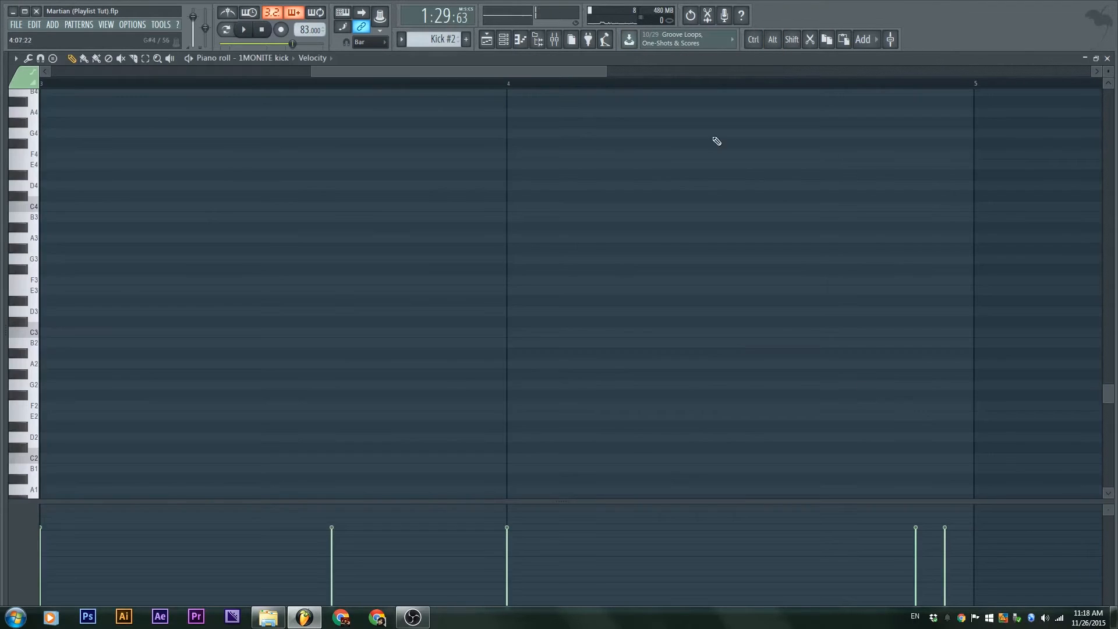
double_click(668, 56)
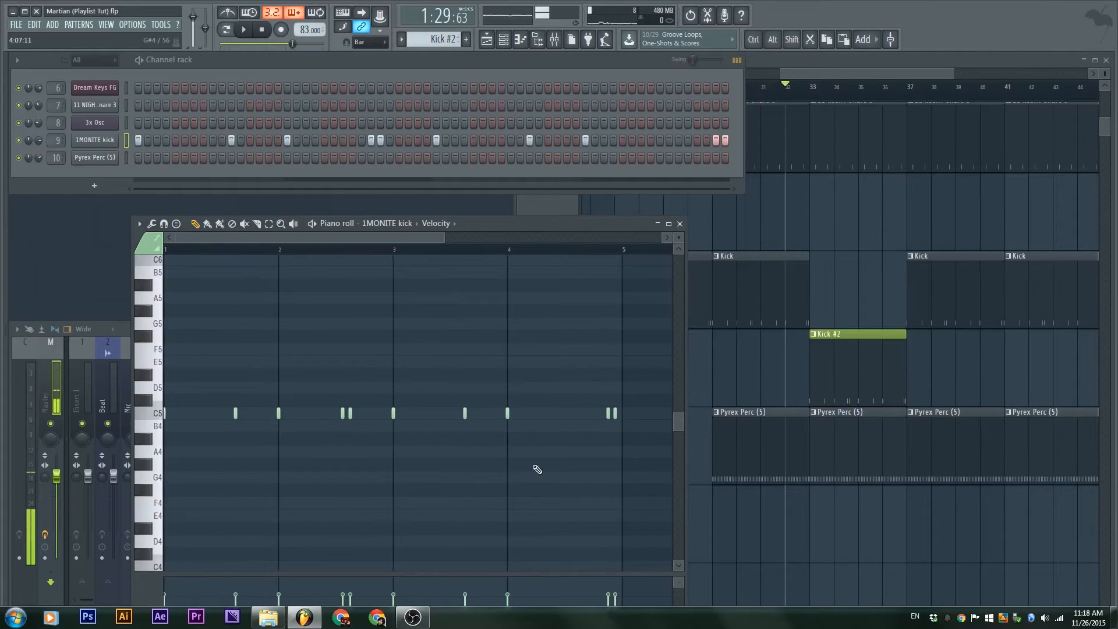
left_click(827, 74)
scroll(848, 317, "up", 2)
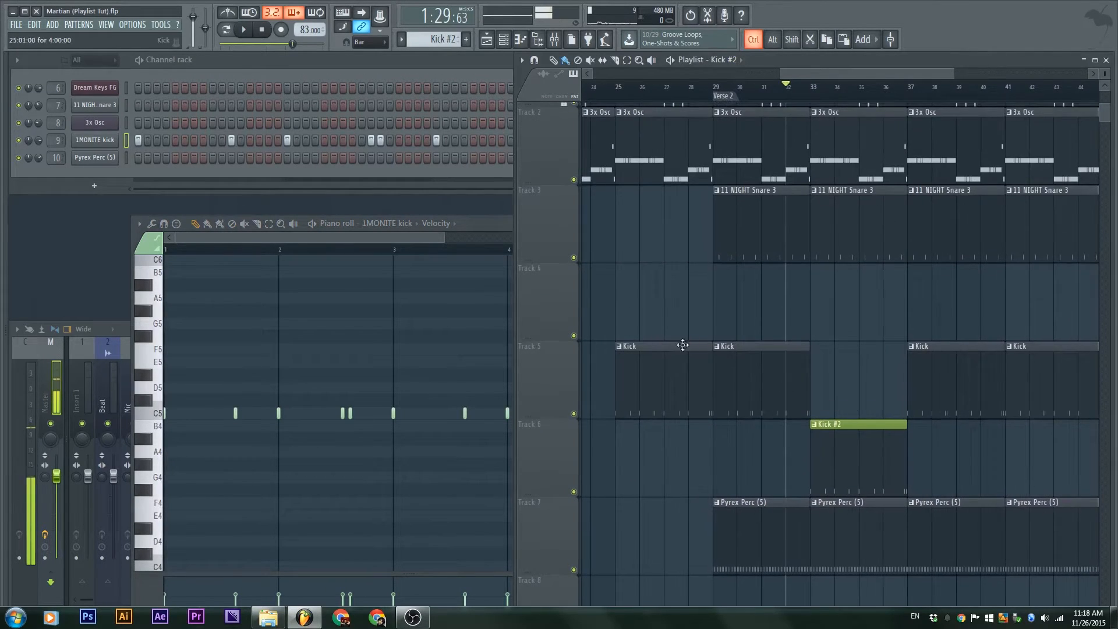
scroll(683, 345, "down", 1)
scroll(854, 320, "up", 1)
left_click_drag(473, 229, 449, 174)
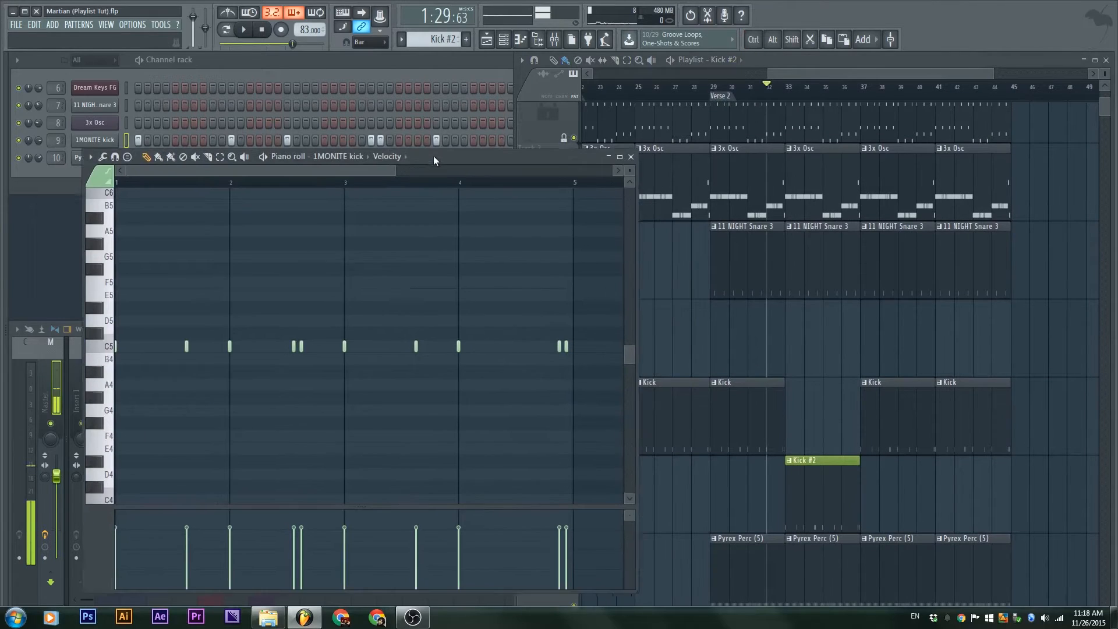
left_click(365, 42)
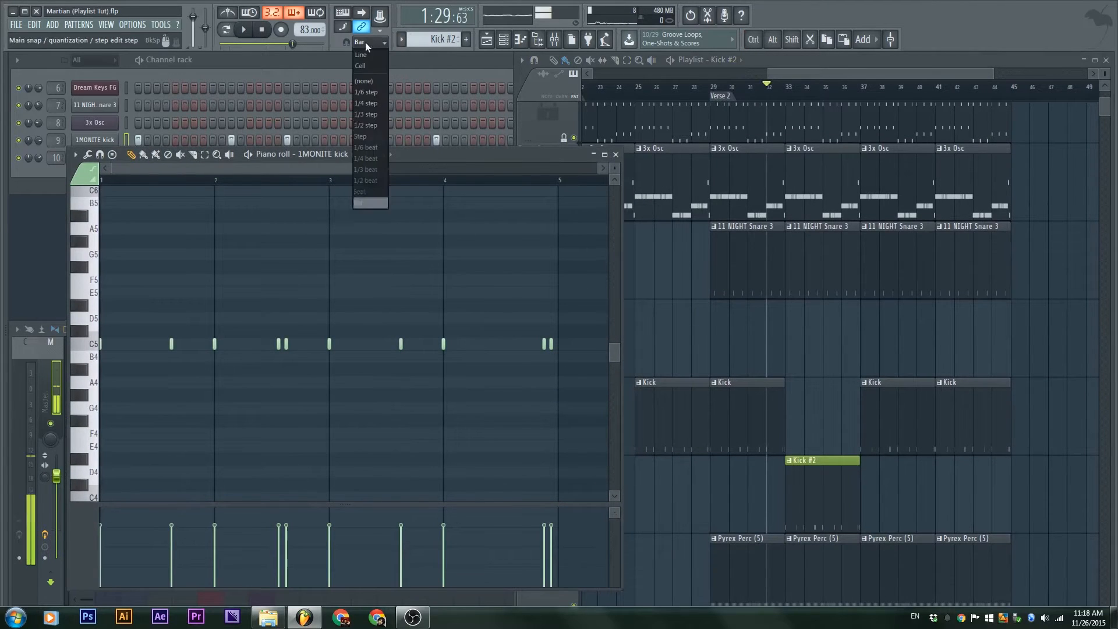
left_click(368, 159)
Replace some C5 kick notes with extra hits in bars 3 and 4, nudging one later
key("space")
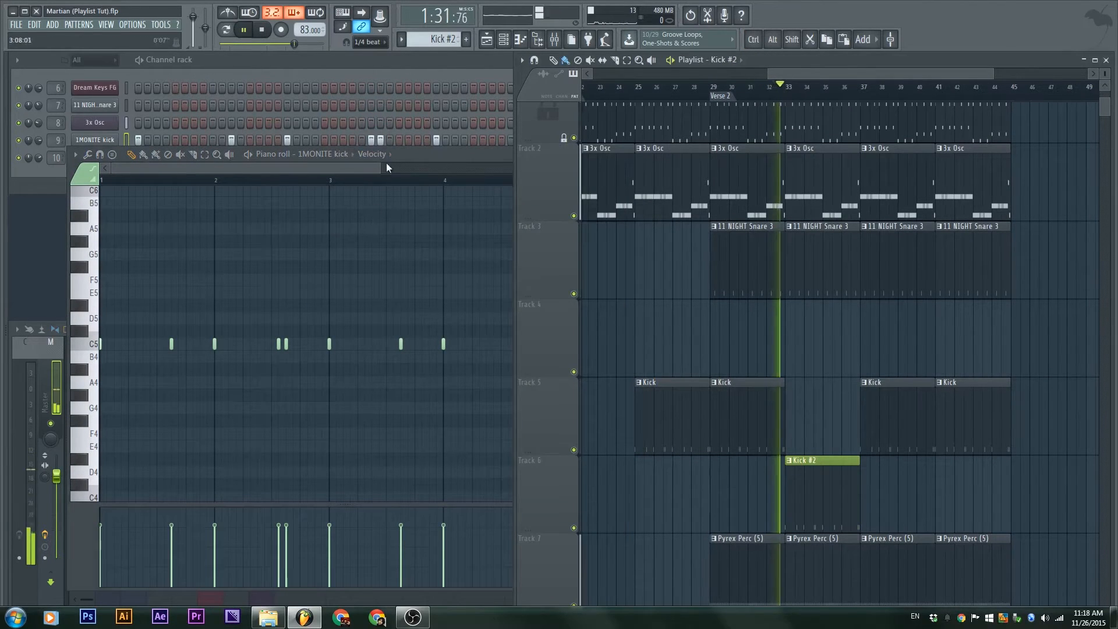
left_click(386, 167)
right_click(173, 333)
right_click(278, 334)
right_click(286, 334)
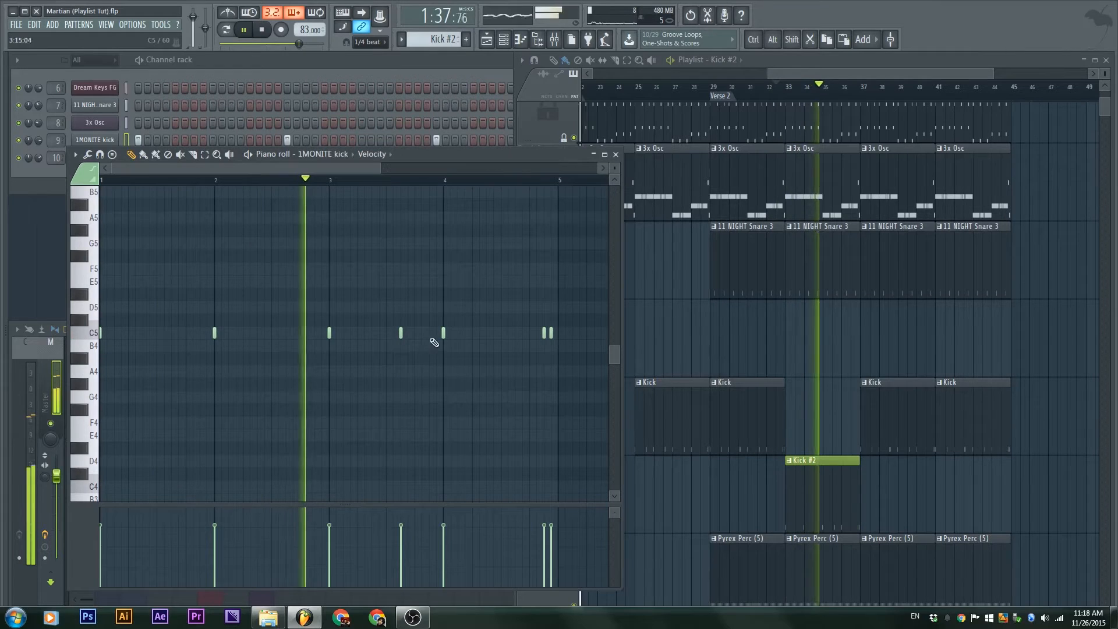
left_click(419, 332)
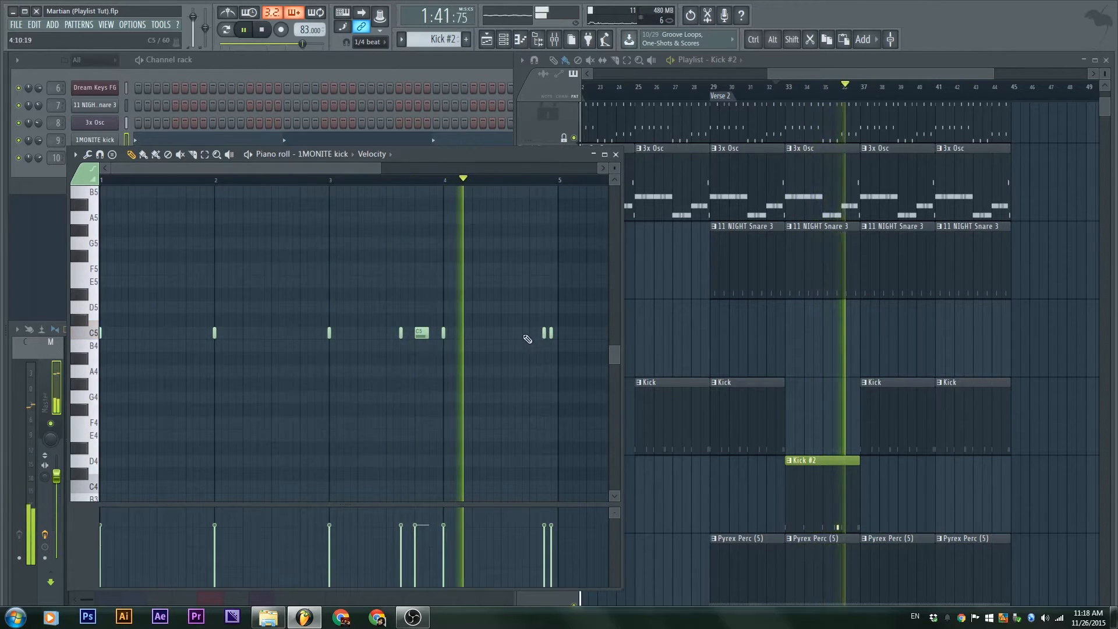
left_click(506, 333)
left_click(533, 332)
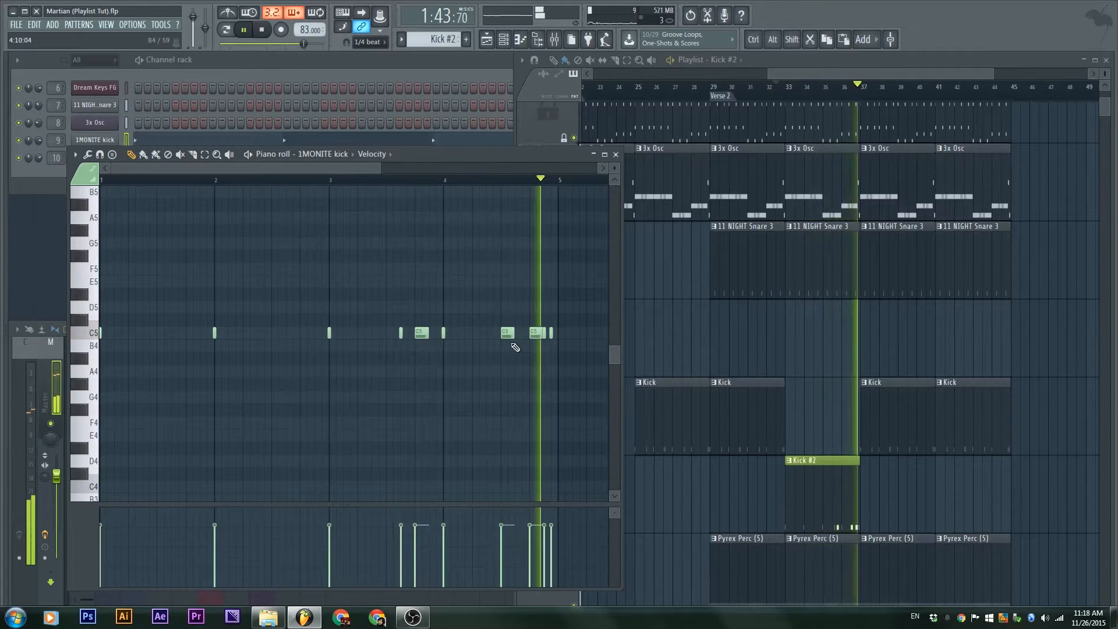
key("space")
left_click_drag(503, 332, 516, 333)
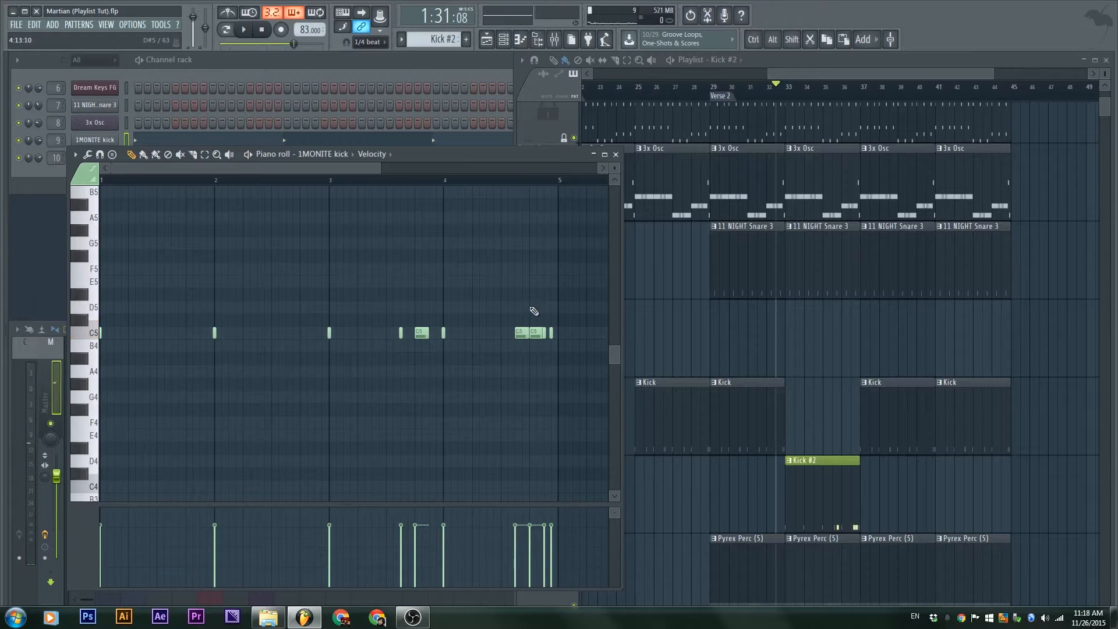
Close the piano roll and make the playlist fill the screen
left_click(616, 156)
scroll(861, 419, "down", 1)
scroll(811, 387, "up", 4)
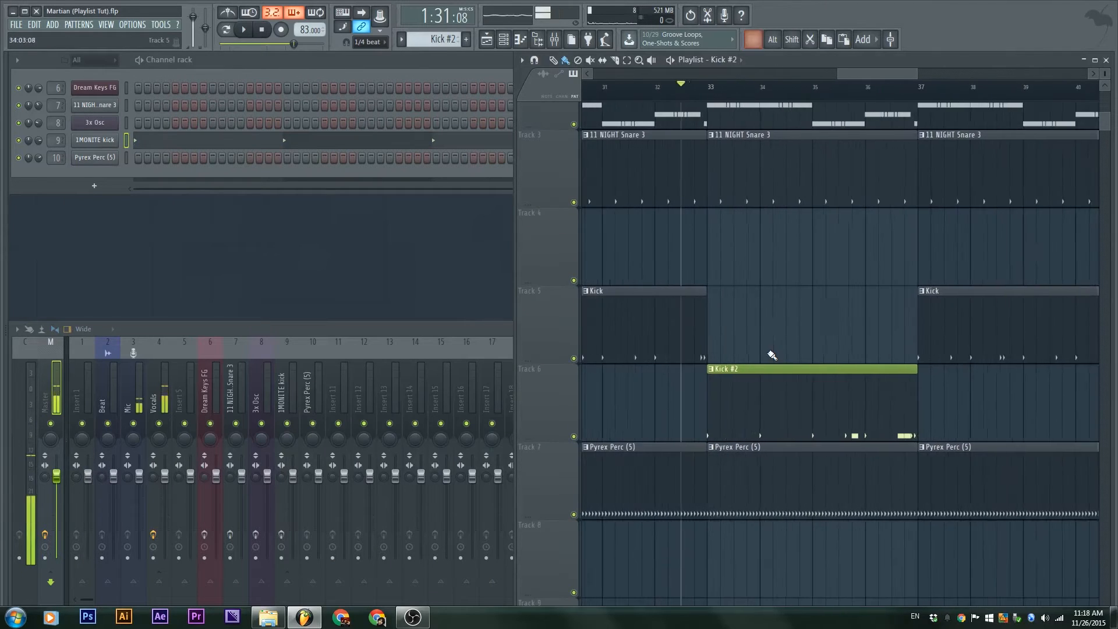
scroll(772, 356, "down", 2)
scroll(772, 355, "up", 1)
double_click(976, 59)
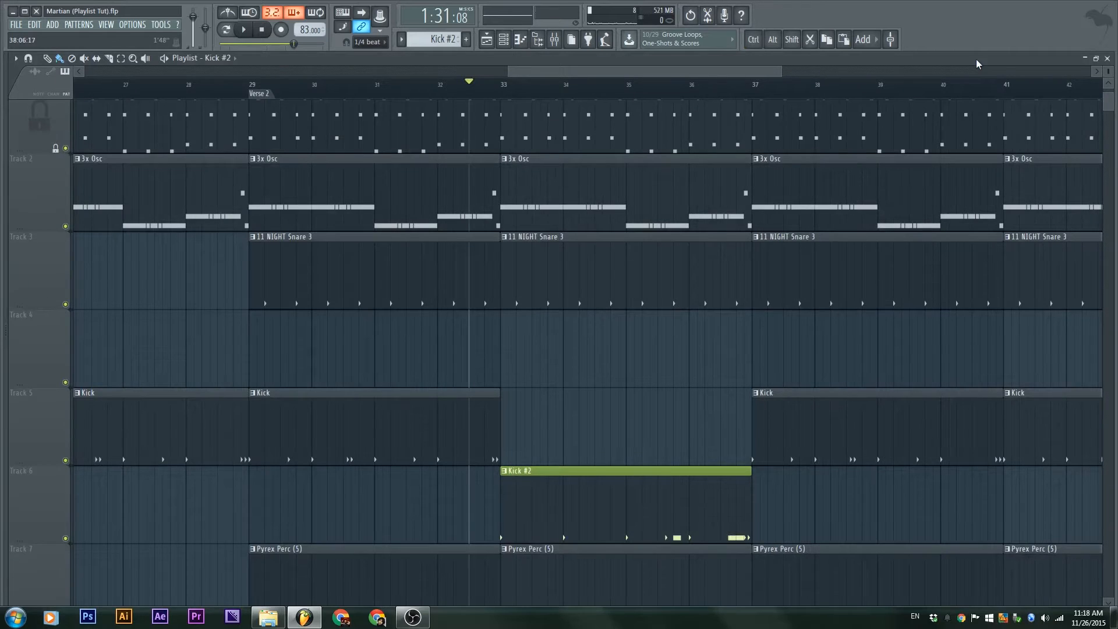
scroll(554, 574, "down", 1)
scroll(530, 421, "up", 2)
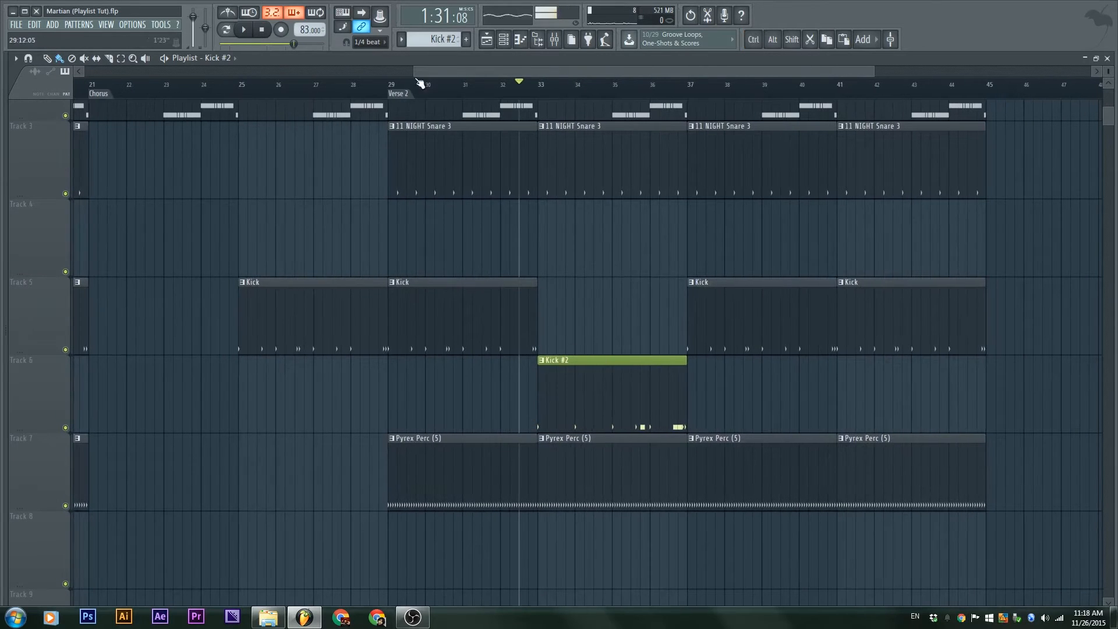
Record a vocal take from the Verse 2 marker onto Track 4 at bar 29
left_click(413, 97)
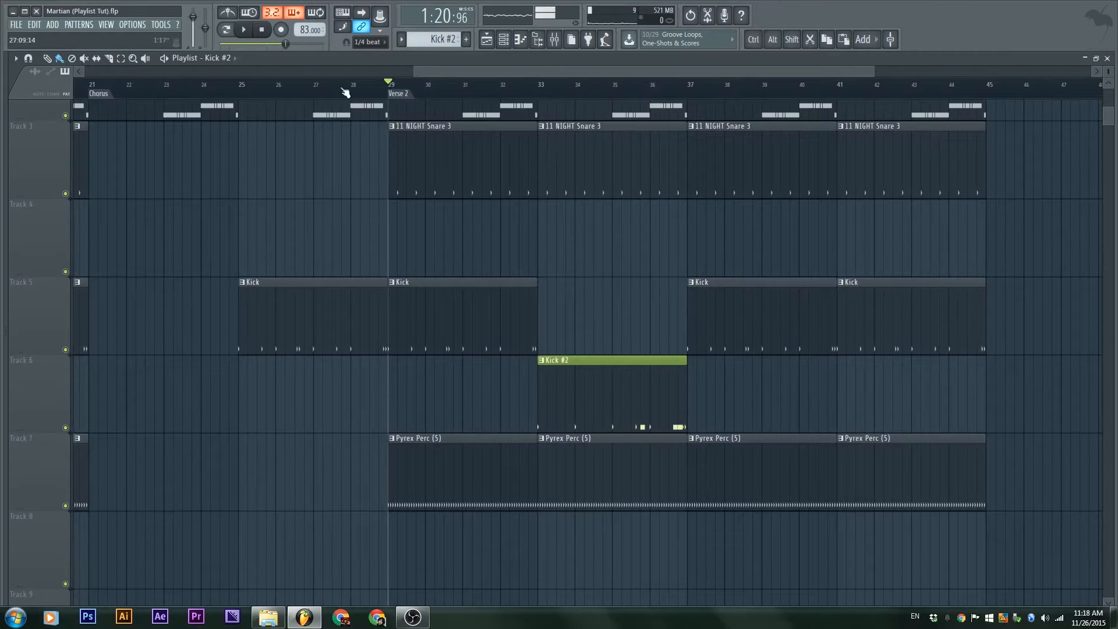
left_click(281, 31)
key("F9")
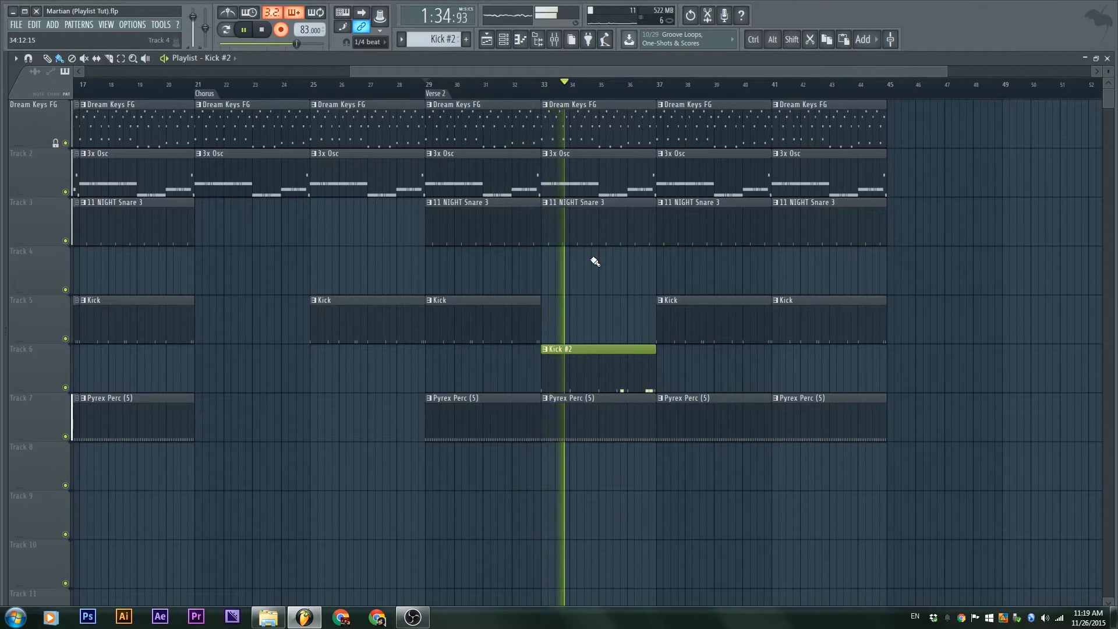
key("space")
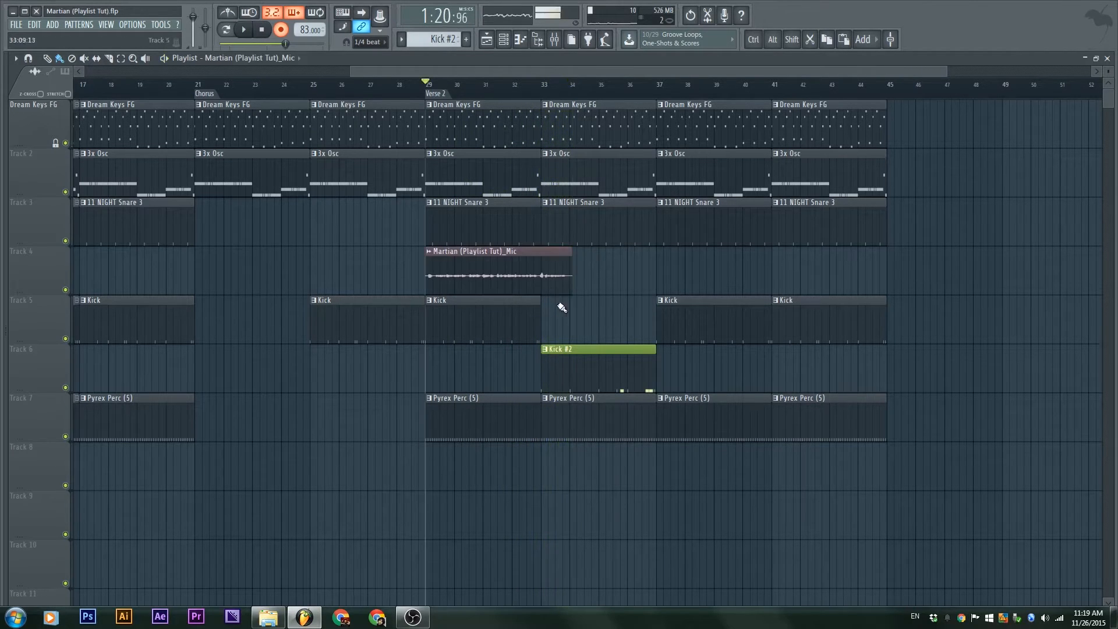
Check the vocal clip's channel settings and its Vocals mixer insert
scroll(532, 264, "up", 2)
double_click(536, 256)
scroll(365, 175, "up", 2)
scroll(363, 177, "down", 3)
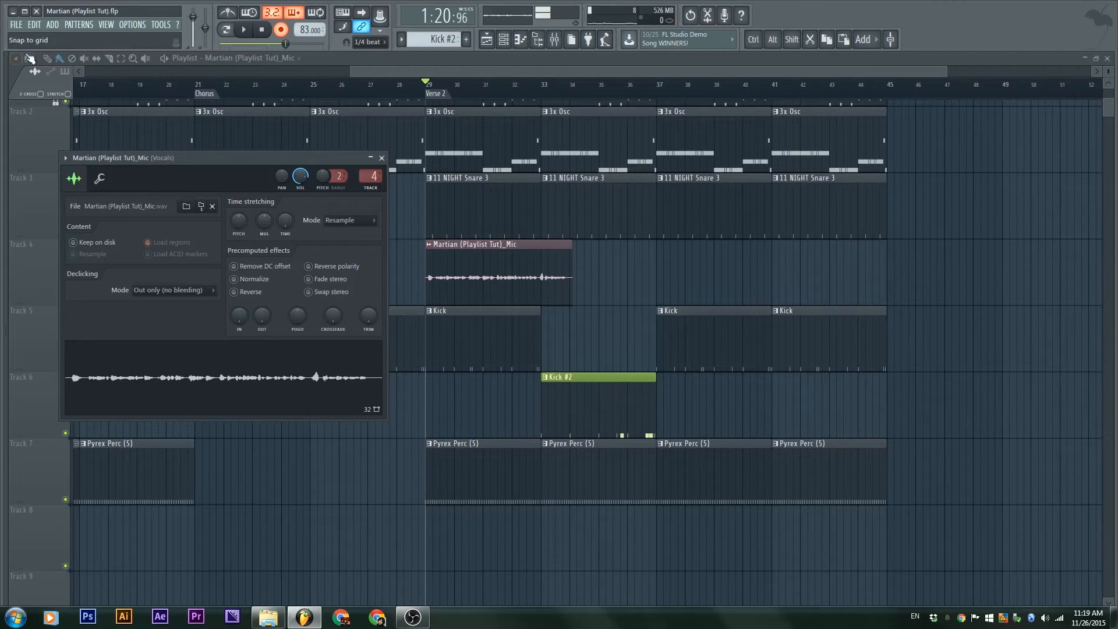
key("Escape")
key("F9")
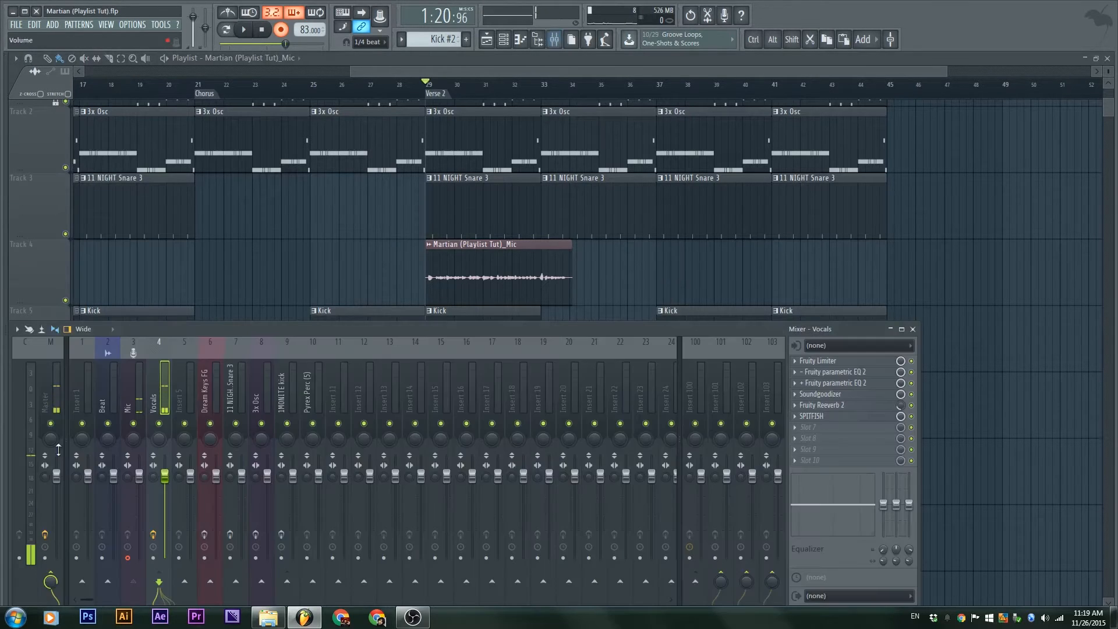
key("F9")
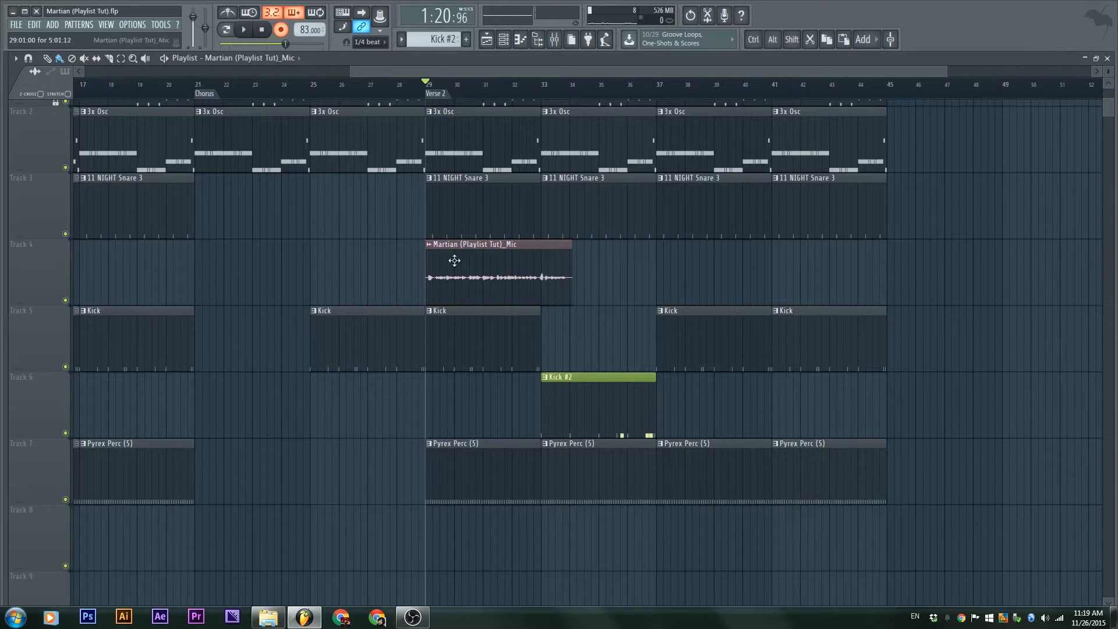
Restore the playlist size and float a narrowed mixer window
double_click(640, 62)
left_click_drag(416, 330, 418, 191)
left_click_drag(932, 285, 469, 288)
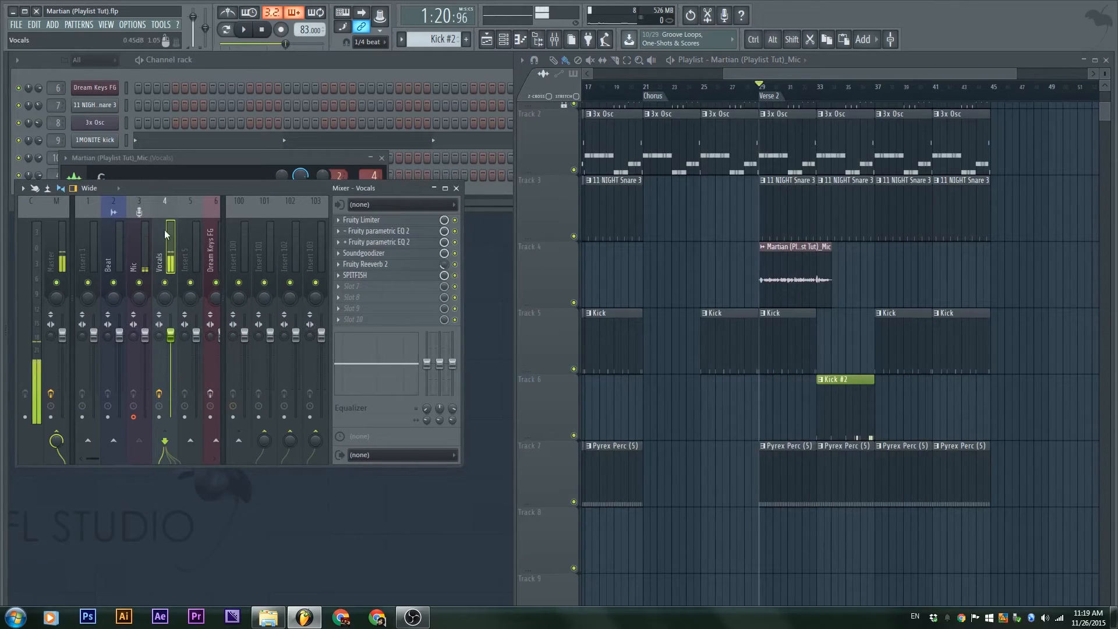
Collapse the floating mixer's extra section and play the vocal against the beat
left_click(223, 247)
left_click_drag(221, 188, 346, 262)
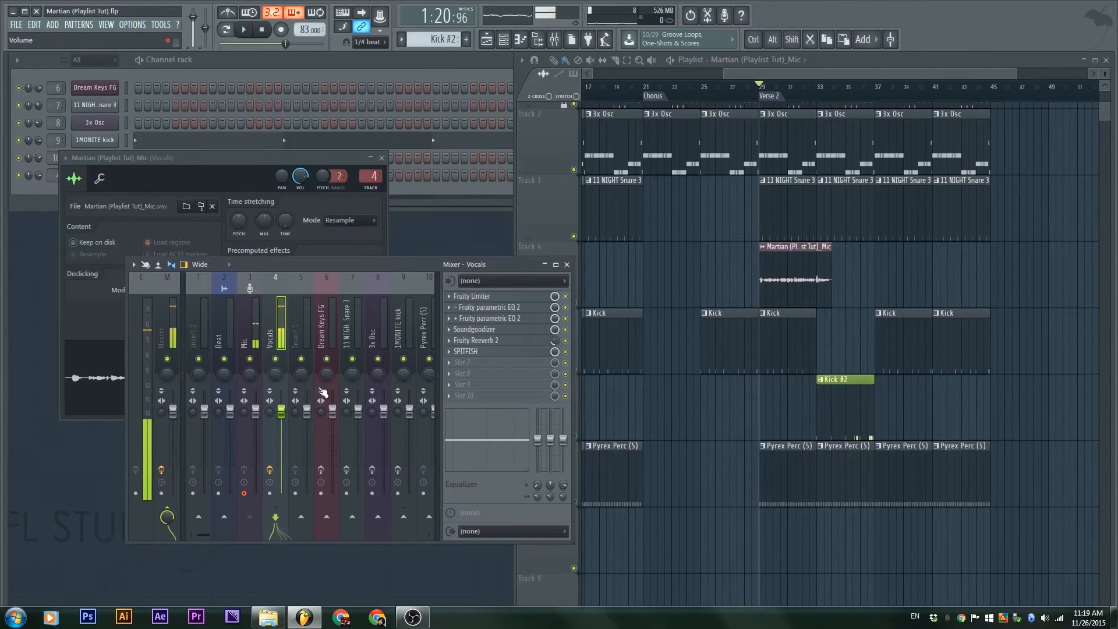
key("space")
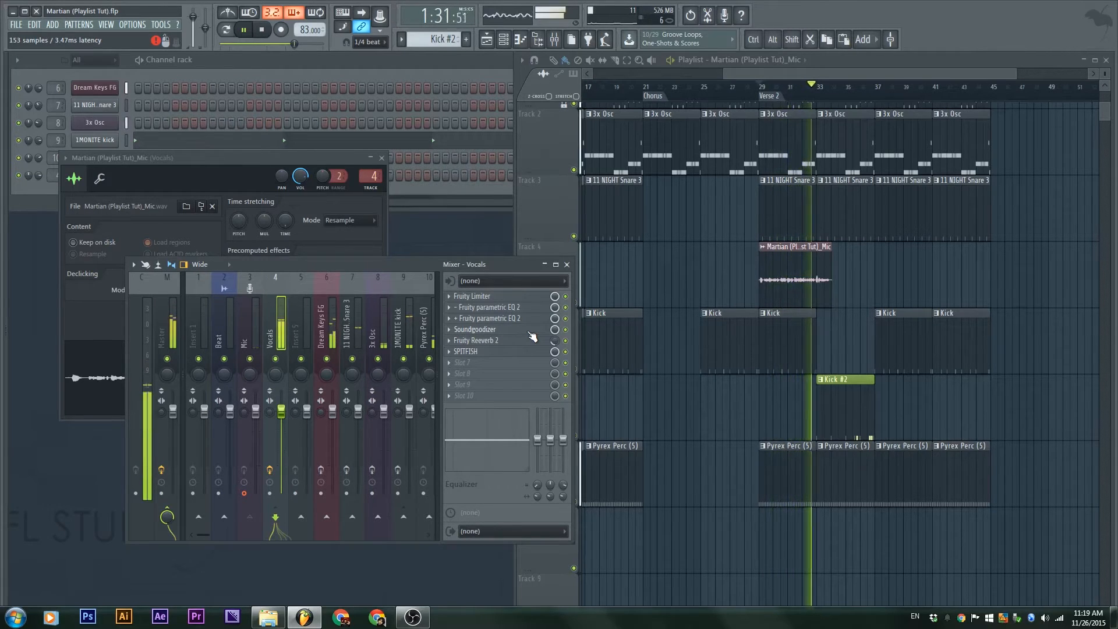
left_click_drag(836, 72, 820, 74)
scroll(915, 245, "up", 1)
scroll(916, 248, "up", 2)
key("space")
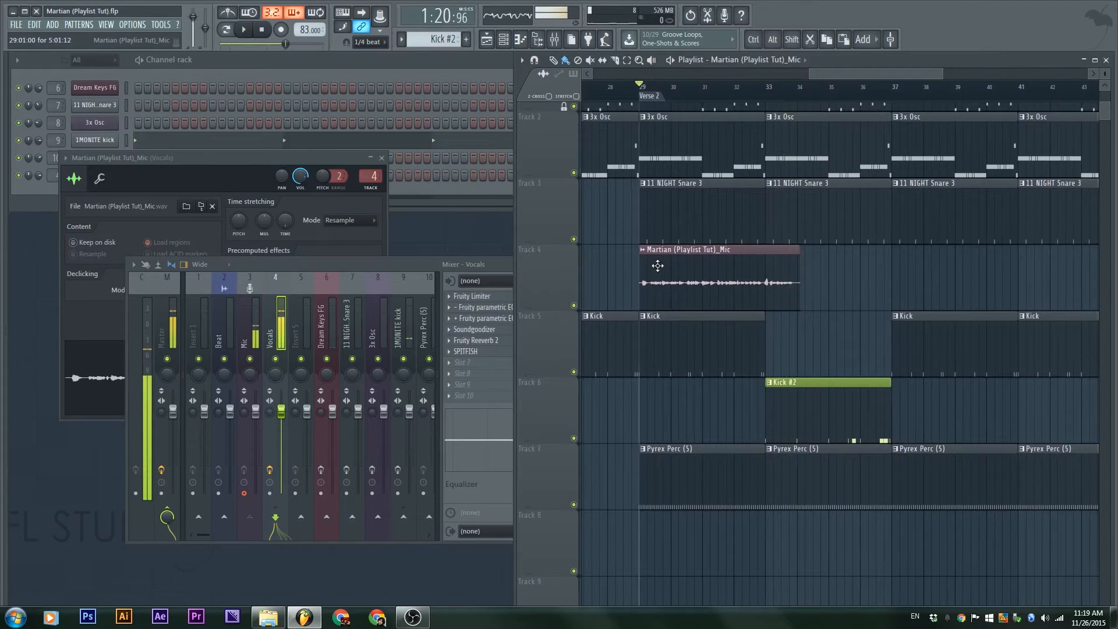
Make the playlist full-screen and pan to the Verse 2 vocal clip
double_click(851, 60)
left_click_drag(310, 323, 469, 364)
scroll(469, 364, "up", 4)
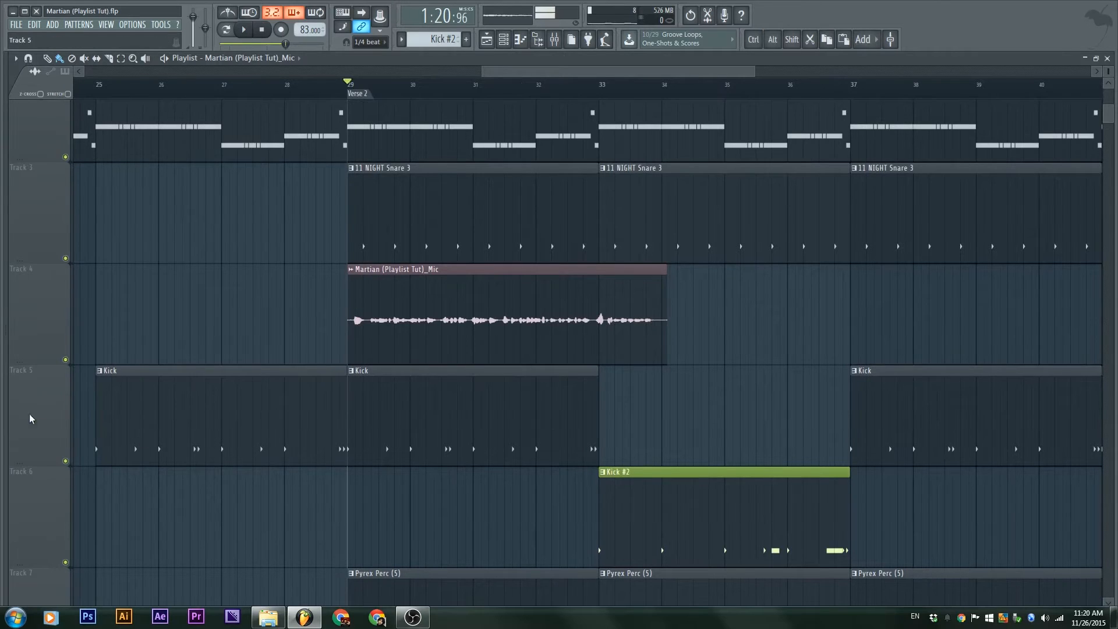
Insert a new Track 5 with a vocal volume automation ramping up from silence by bar 30
right_click(27, 390)
left_click(47, 392)
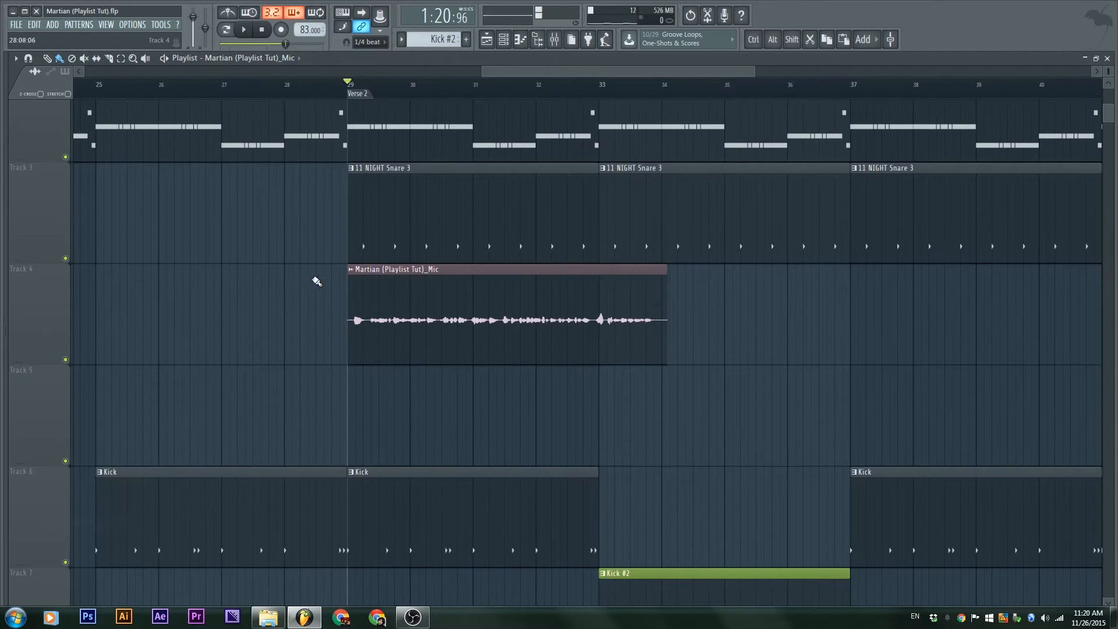
left_click(351, 269)
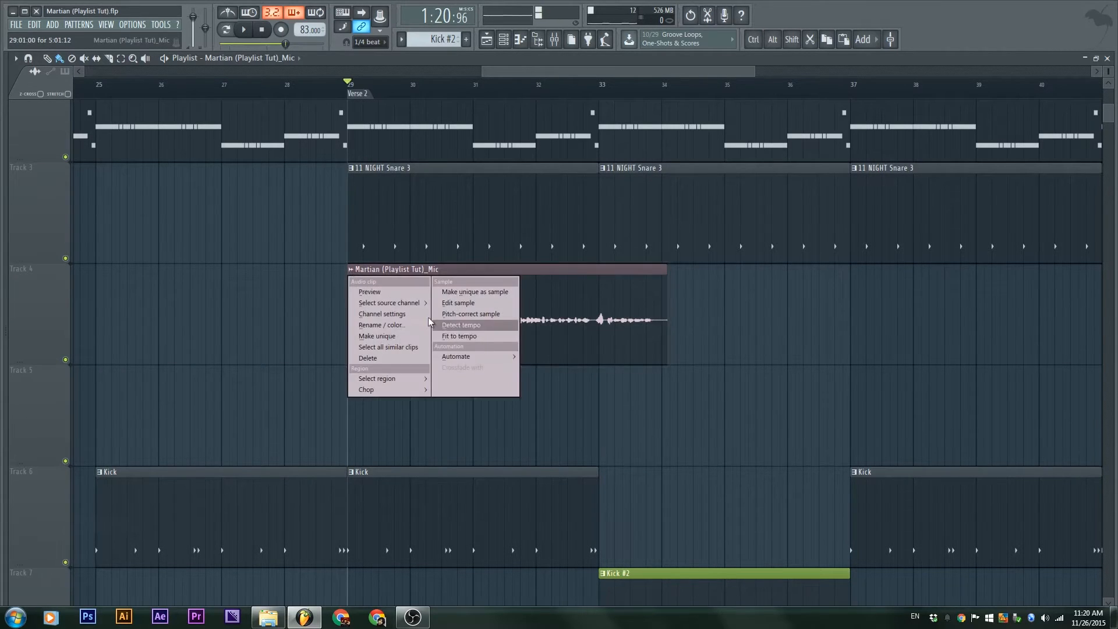
mouse_move(475, 357)
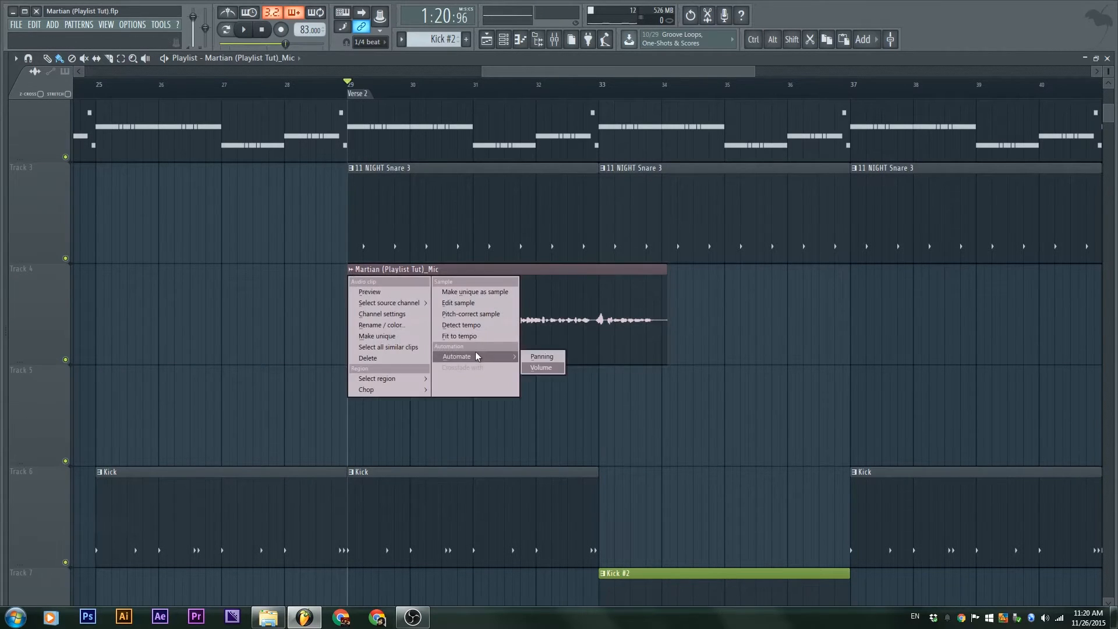
left_click(542, 368)
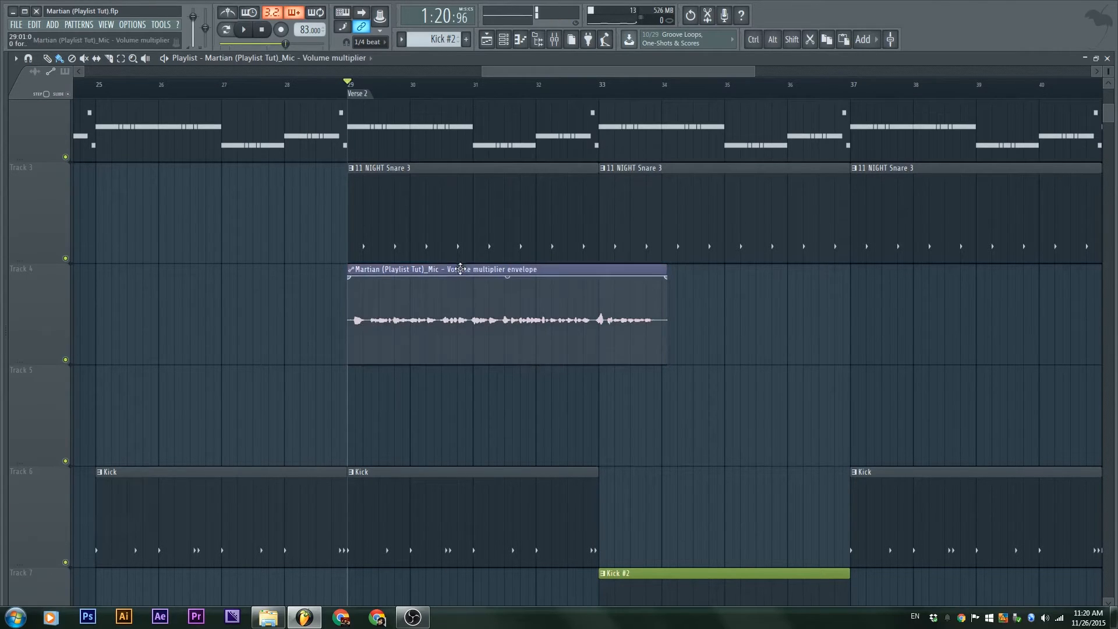
left_click_drag(461, 269, 460, 376)
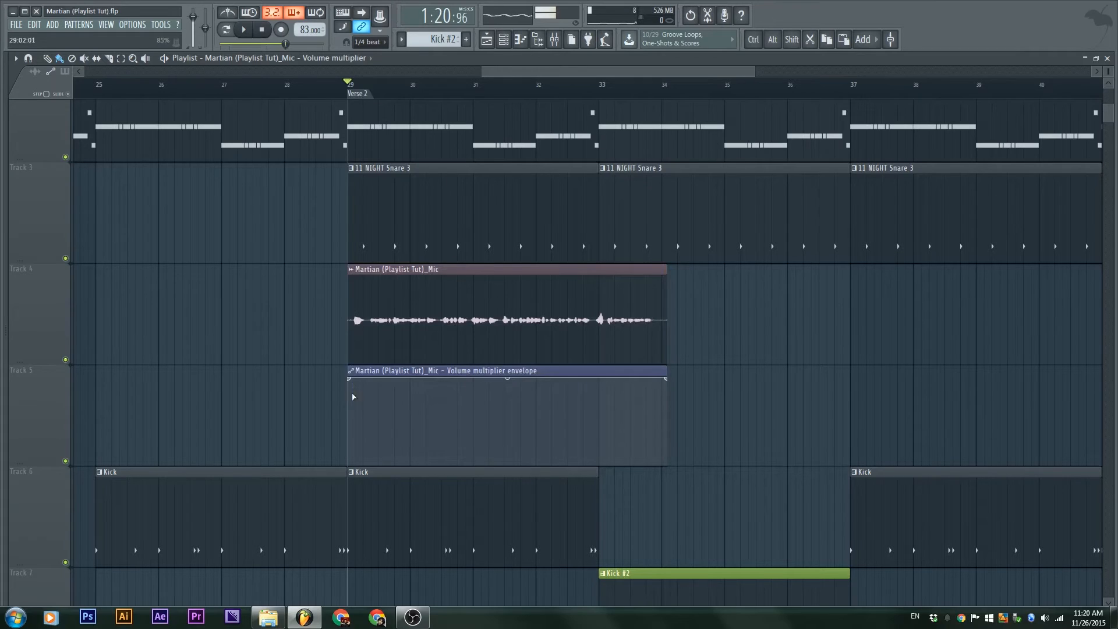
left_click_drag(349, 379, 351, 475)
left_click_drag(441, 419, 412, 372)
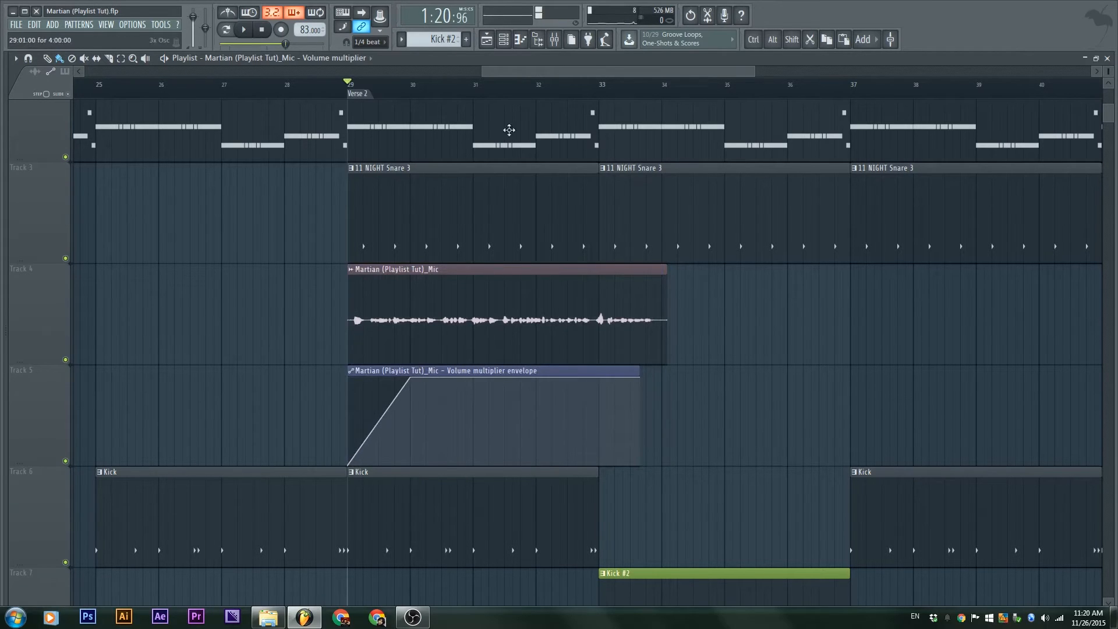
Restore the playlist, filter the channel rack to audio channels, and replay the song
double_click(558, 64)
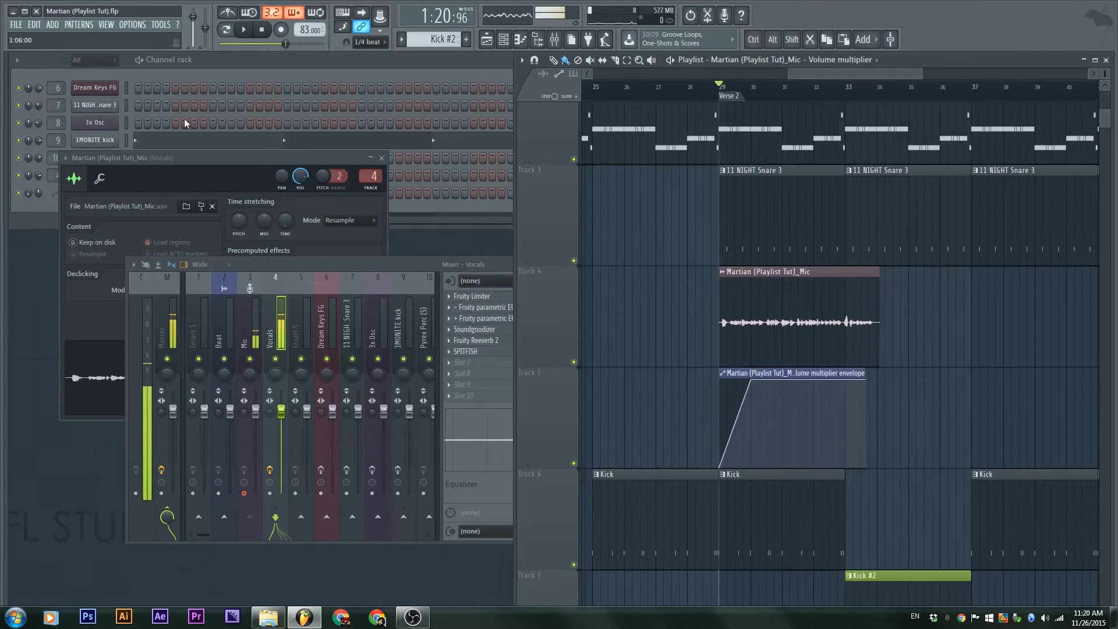
left_click(222, 58)
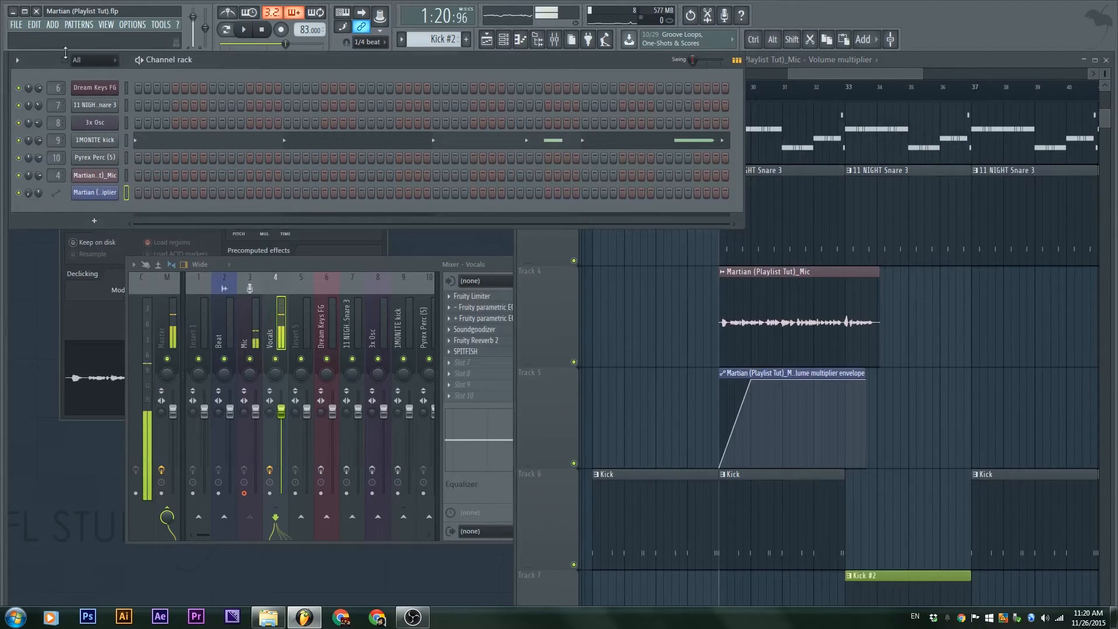
left_click(82, 61)
left_click(78, 85)
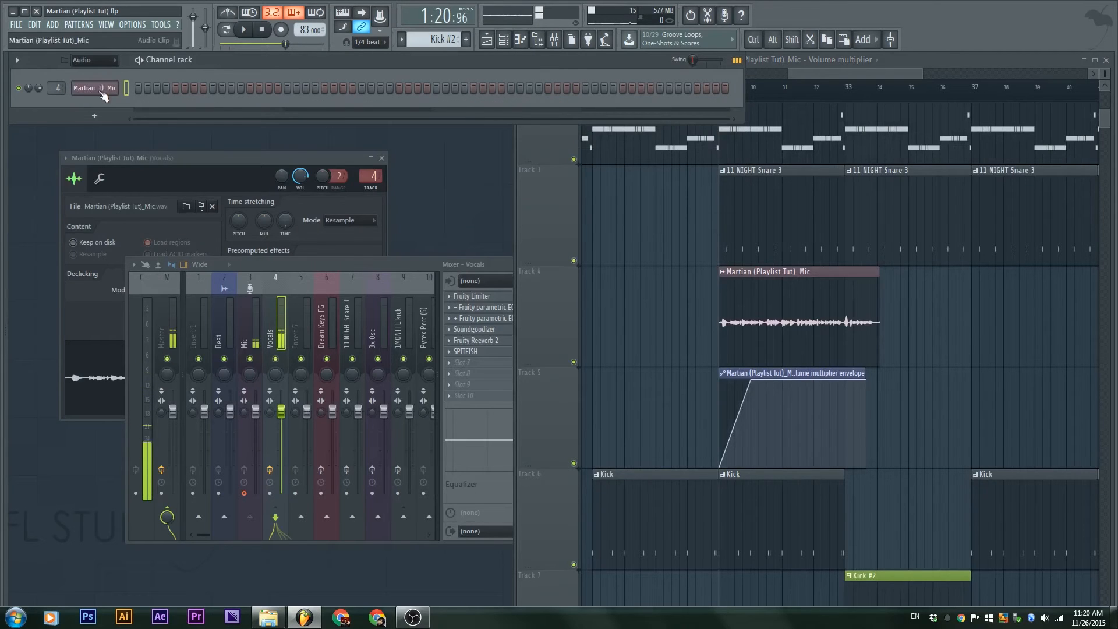
left_click_drag(302, 284, 187, 153)
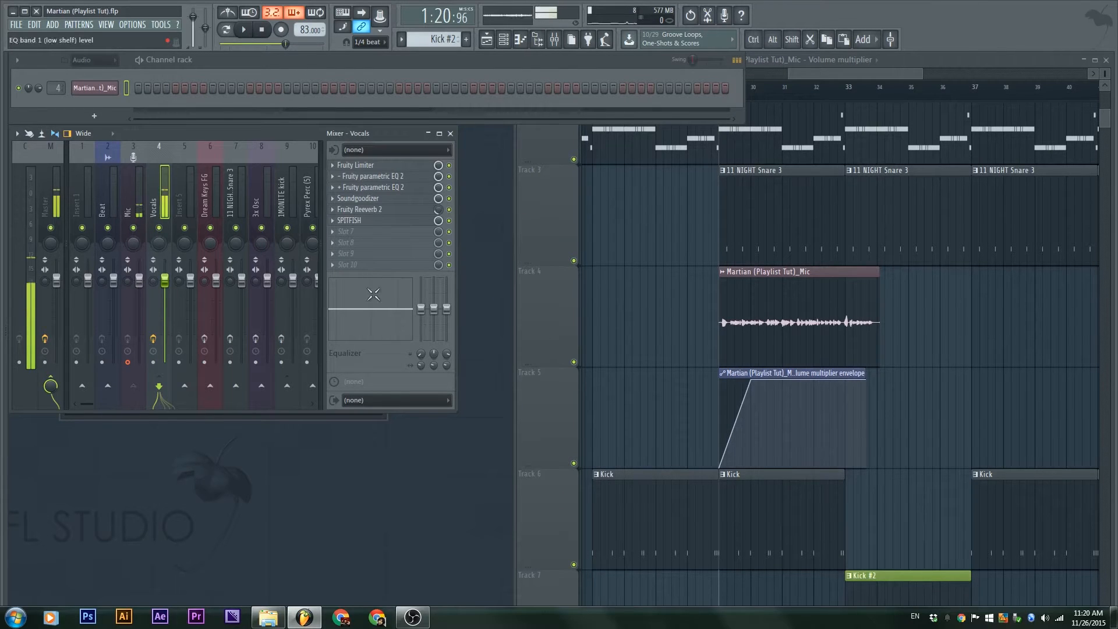
left_click(643, 298)
key("space")
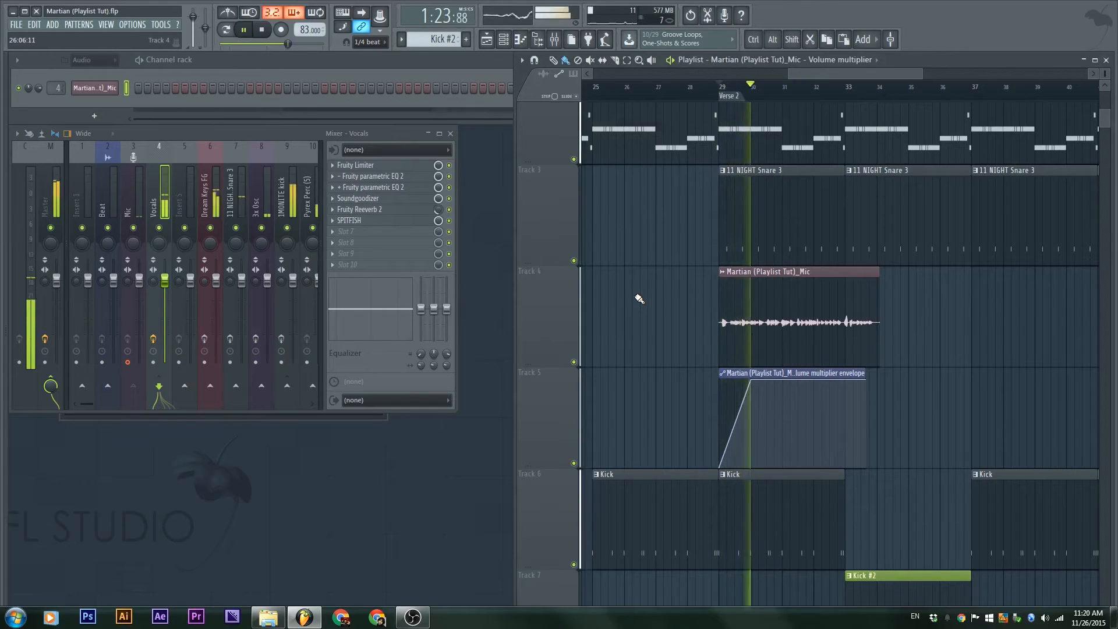
key("space")
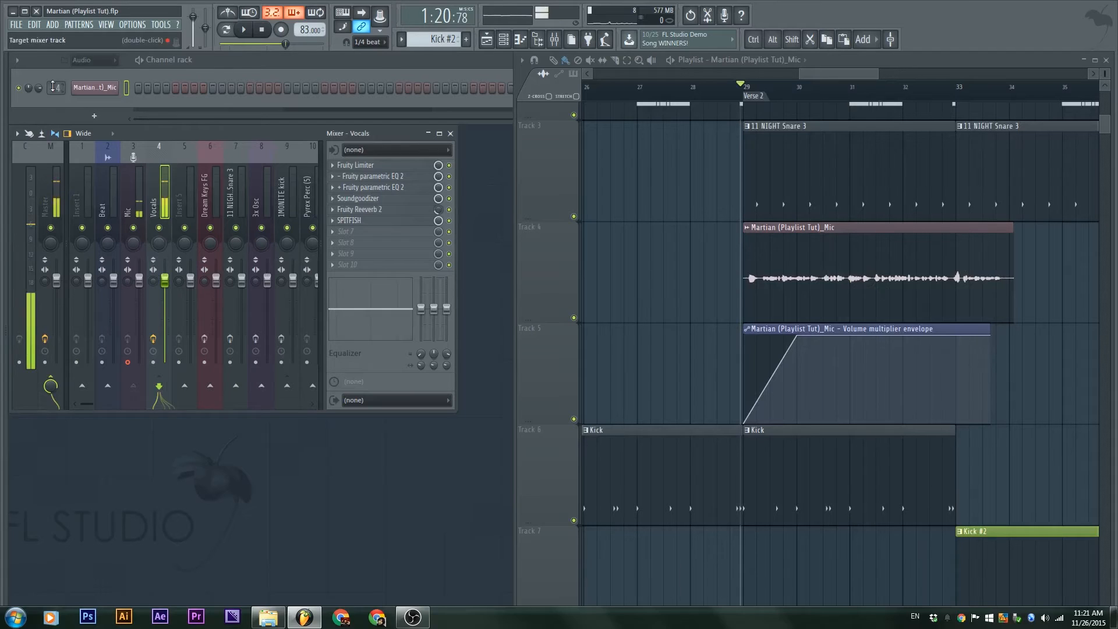
Zoom to the vocal clip at bar 29 and bring up its options menu
left_click_drag(972, 362, 932, 359)
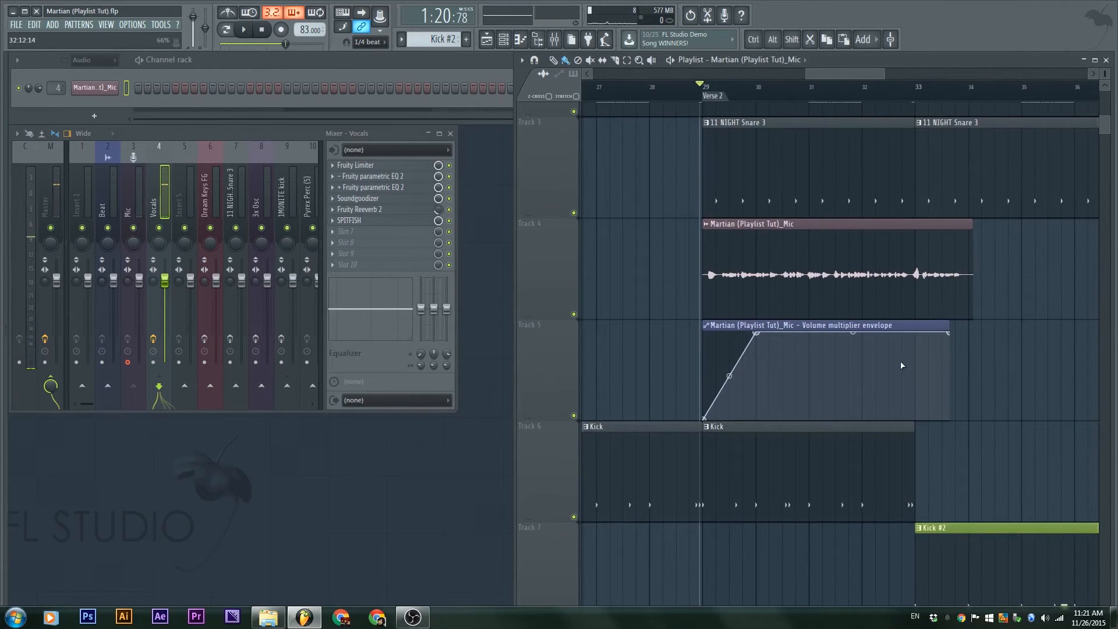
left_click_drag(726, 383, 757, 266)
scroll(752, 250, "up", 3)
left_click_drag(746, 218, 585, 351)
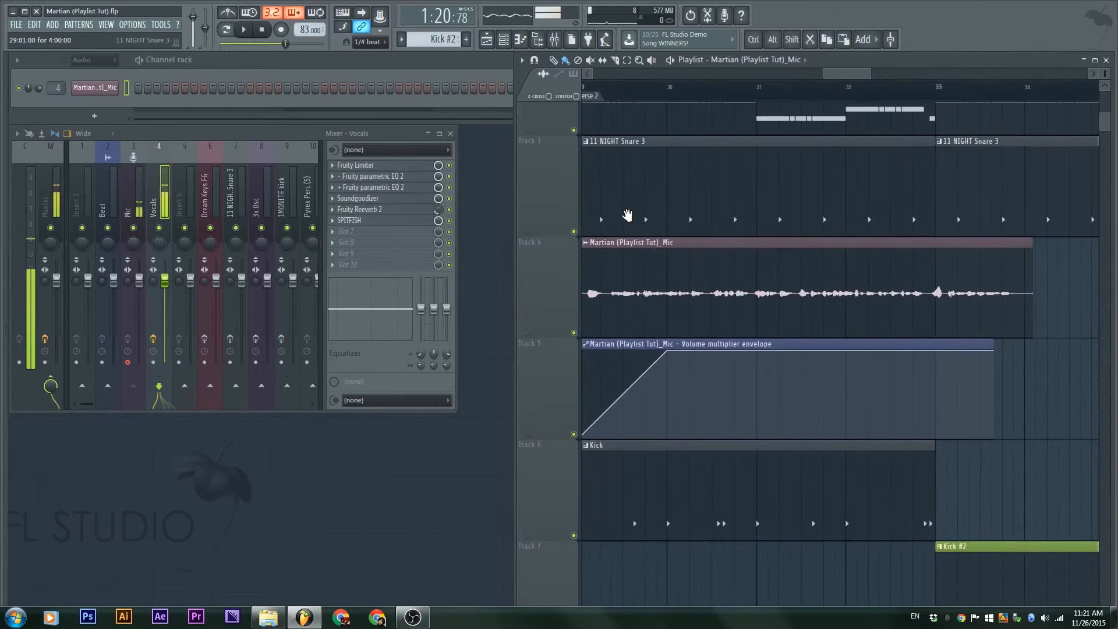
left_click_drag(627, 215, 681, 234)
left_click(645, 265)
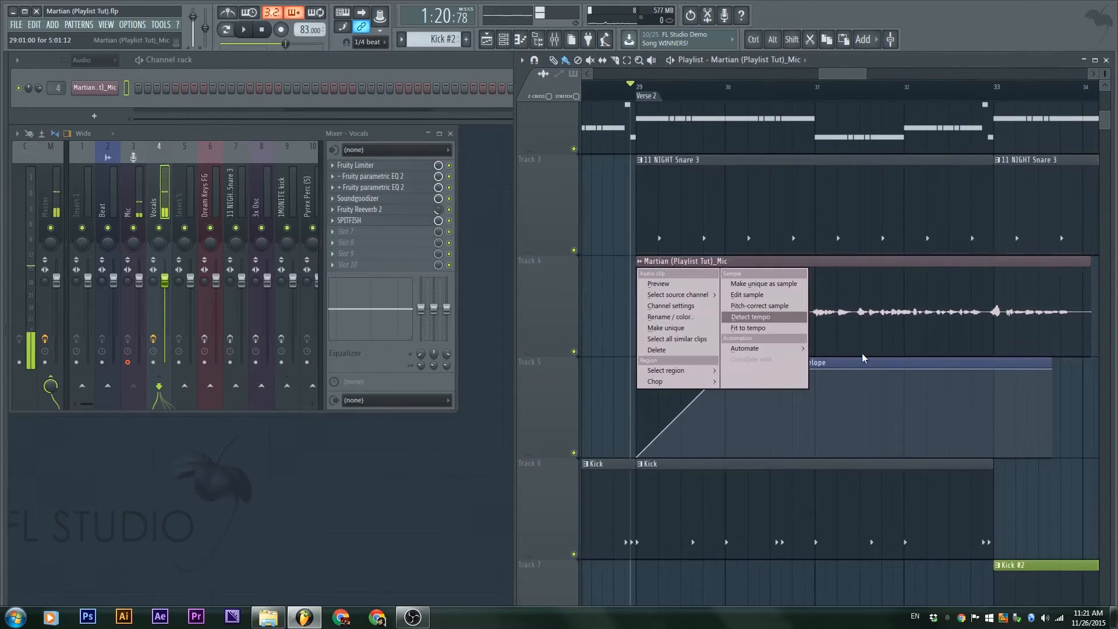
Add a Panning offset automation for the vocal clip and set playlist snapping to Bar
mouse_move(744, 348)
left_click(827, 359)
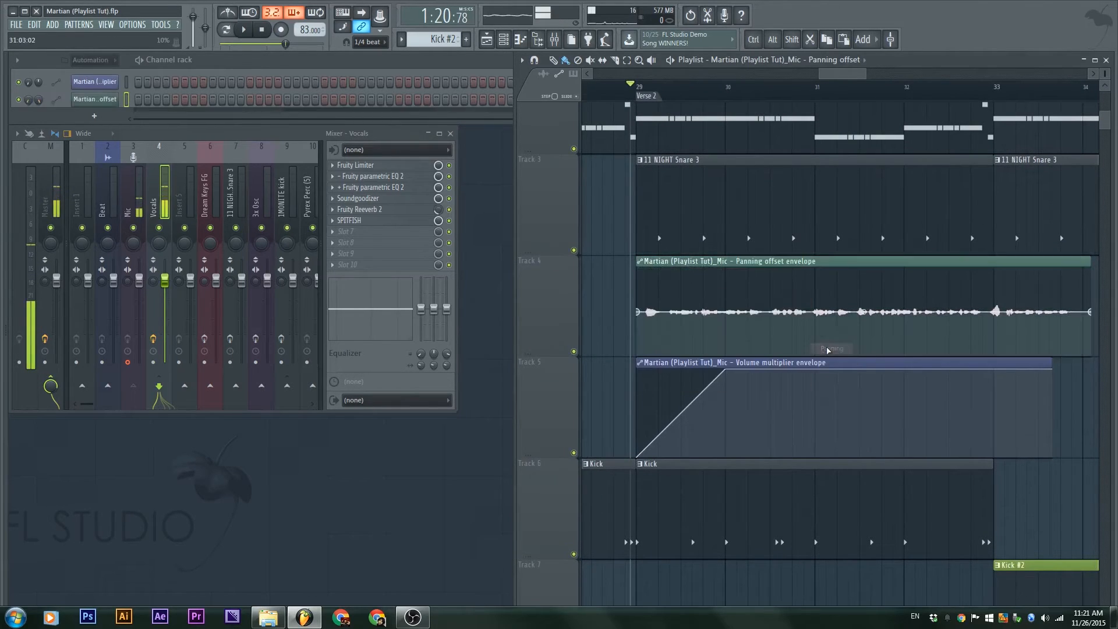
double_click(902, 60)
scroll(654, 303, "down", 3)
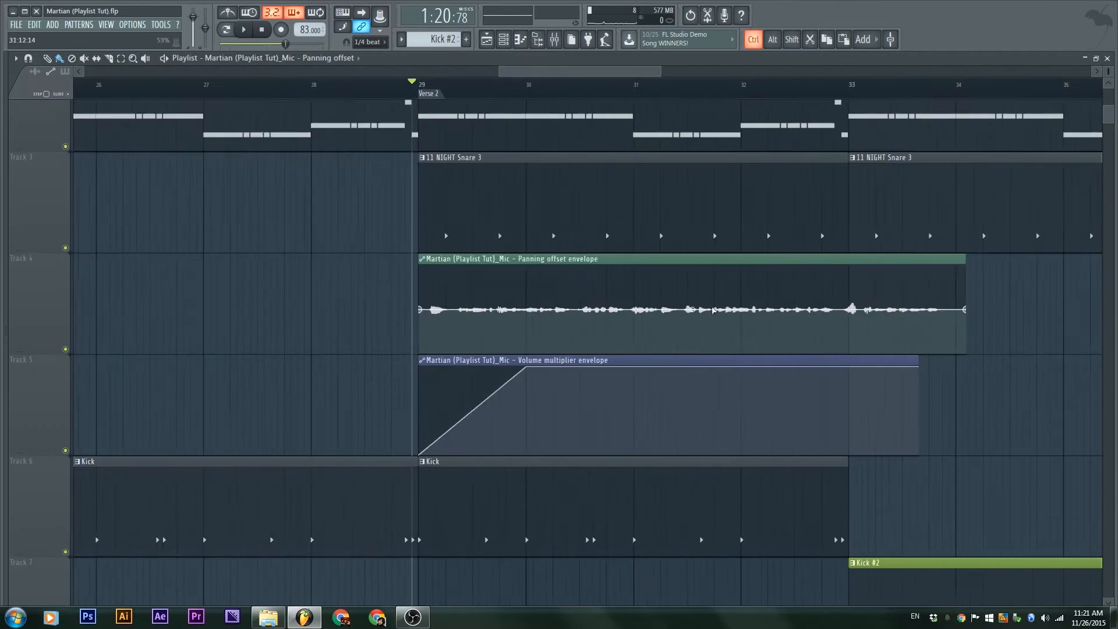
mouse_move(658, 260)
left_mouse_down()
mouse_move(653, 409)
mouse_move(663, 277)
mouse_move(653, 241)
mouse_move(662, 240)
left_mouse_up()
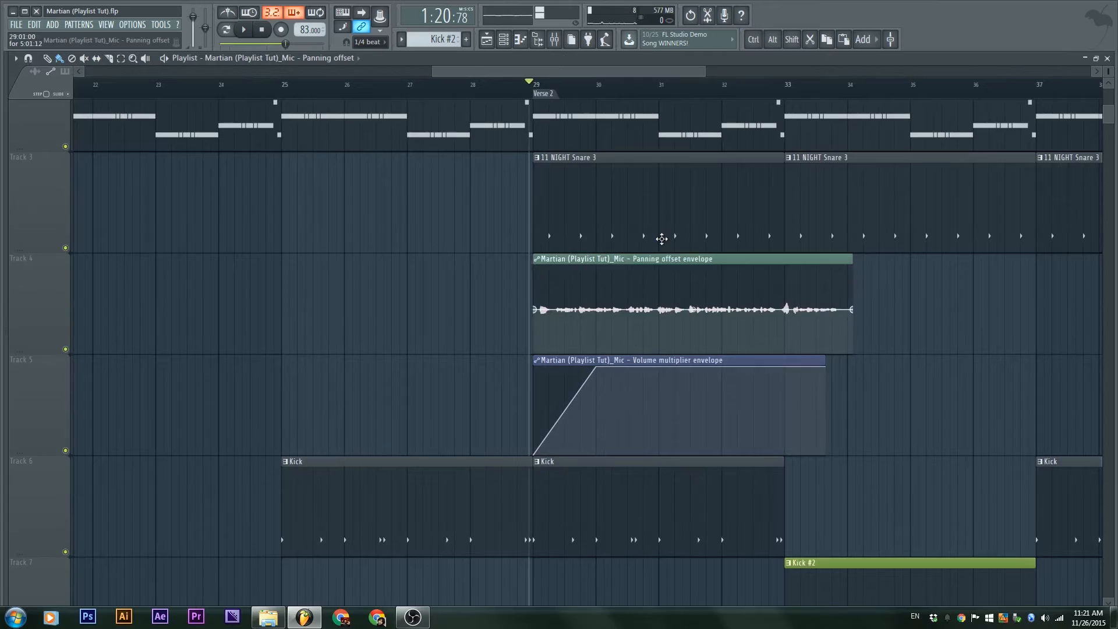
left_click(367, 42)
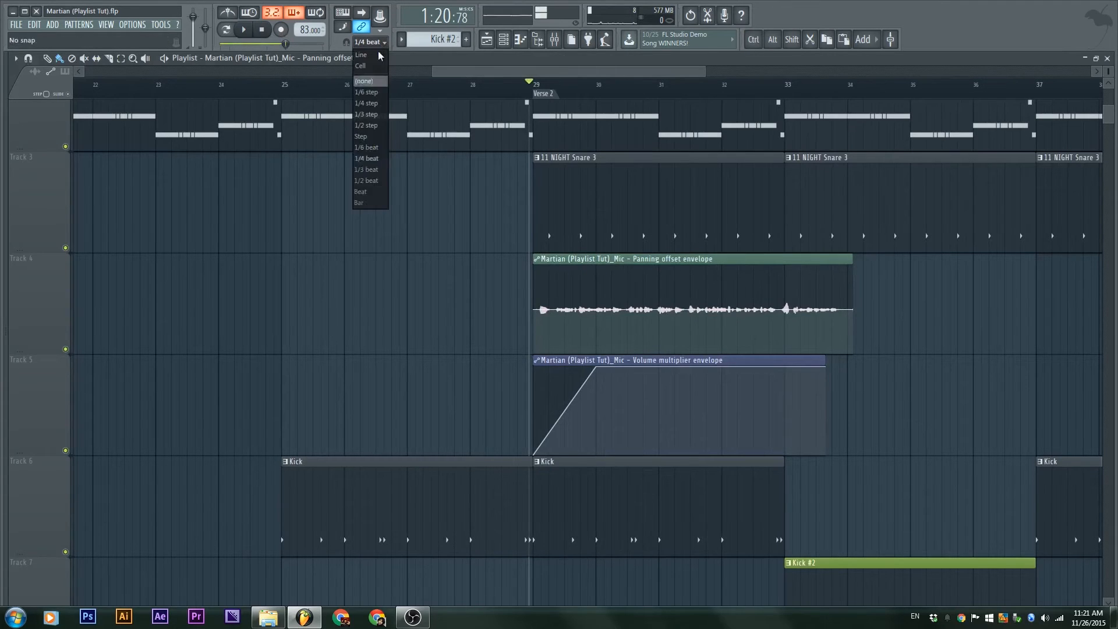
left_click(369, 203)
Insert an empty track above the vocal and move the panning envelope onto it
right_click(41, 313)
left_click(63, 412)
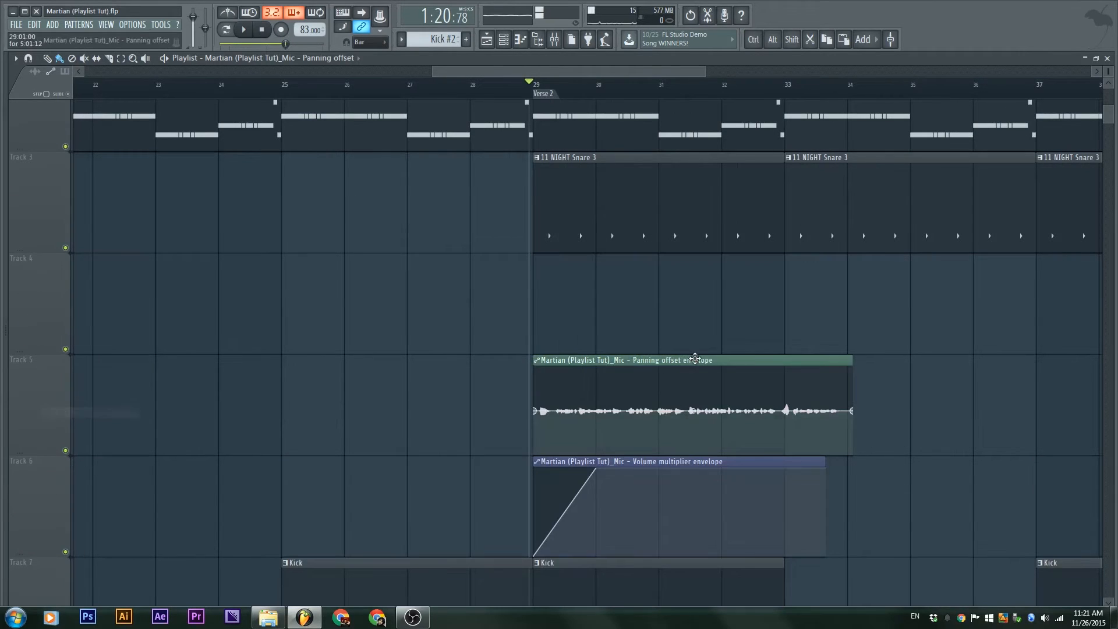
left_click(708, 352)
right_click(707, 352)
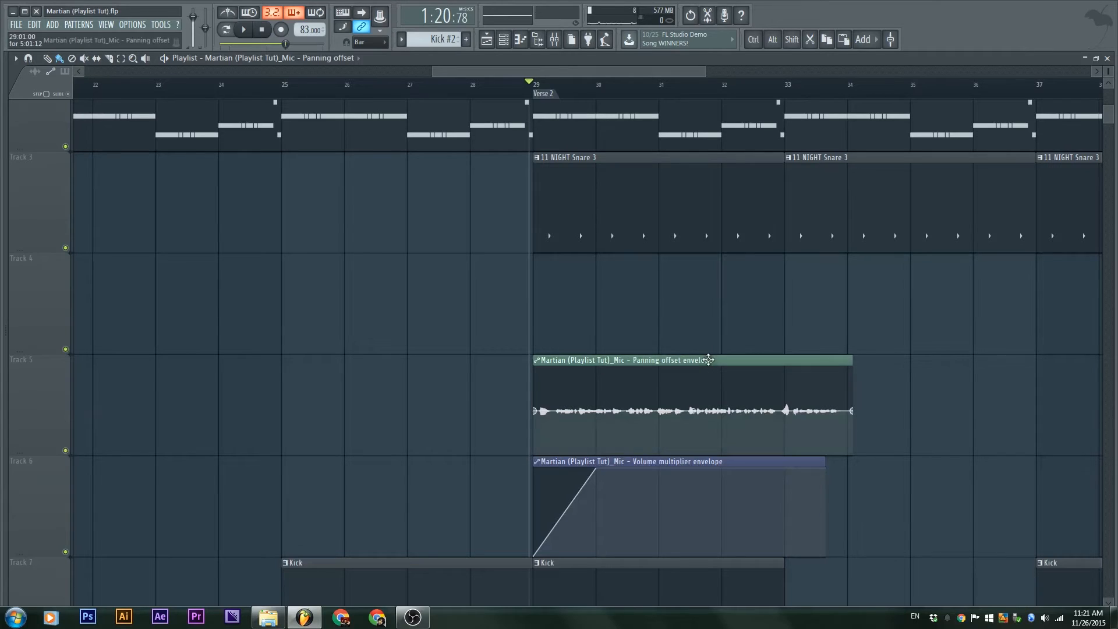
left_click_drag(708, 359, 705, 236)
Add a raised peak and a low point to the panning envelope, then play it back
right_click(593, 286)
left_click_drag(594, 286, 596, 266)
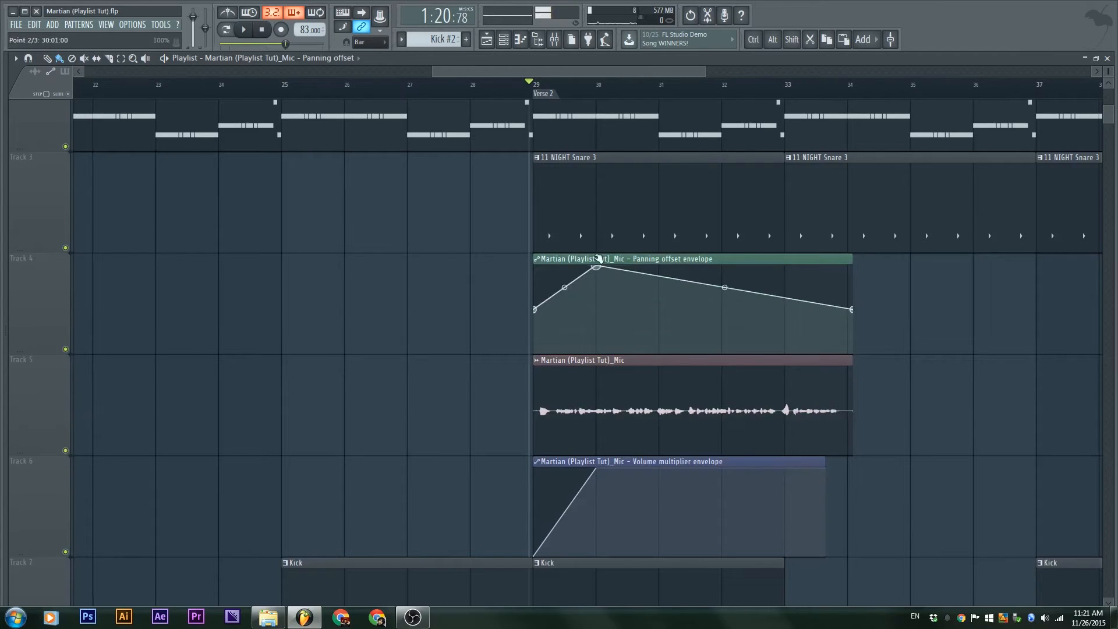
right_click(667, 349)
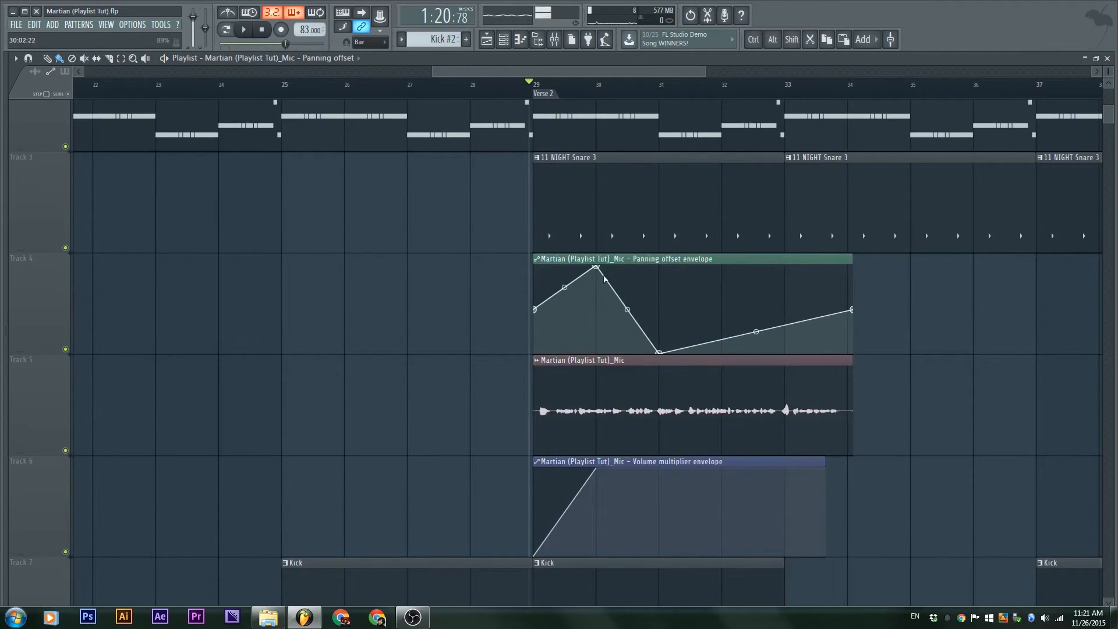
left_click_drag(598, 271, 556, 269)
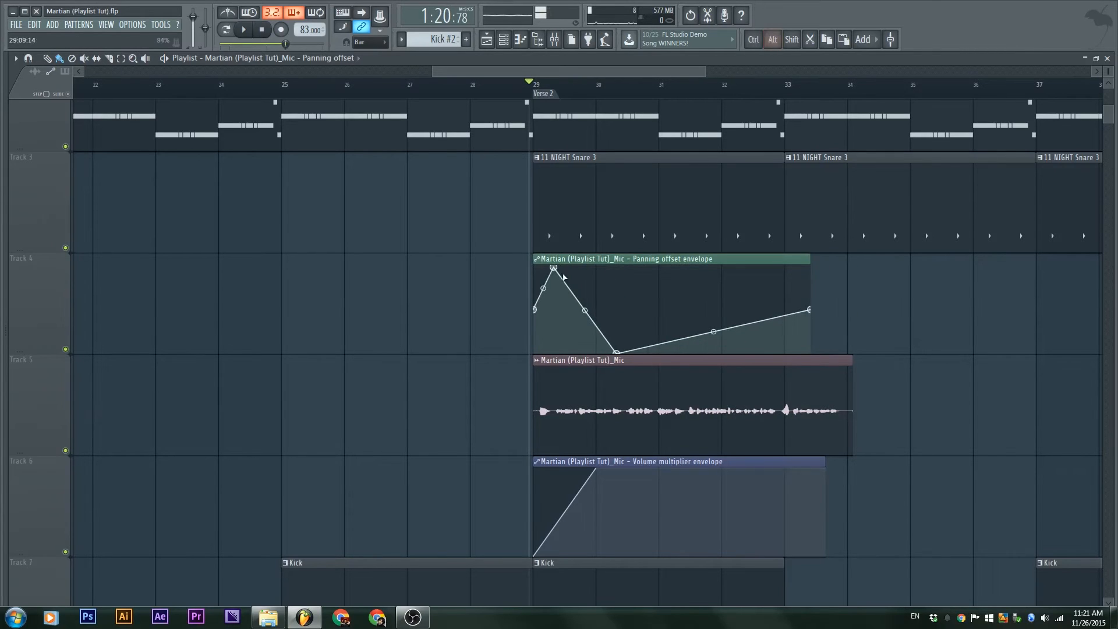
left_click_drag(621, 352, 583, 353)
key("space")
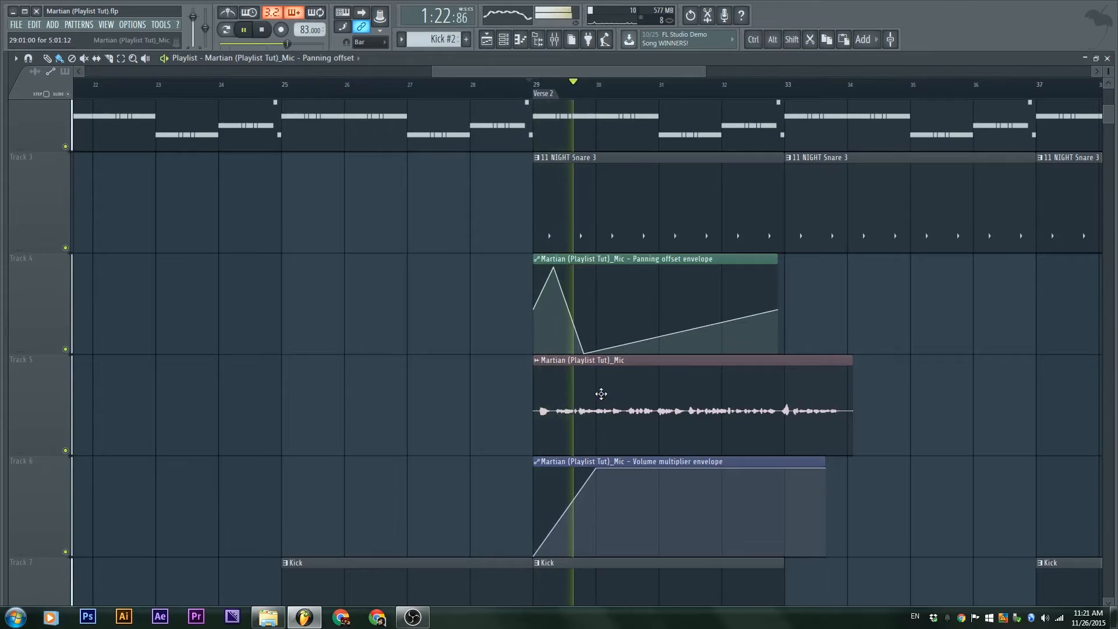
Move the panning peak to about bar 31 with the low point directly beneath it
left_click_drag(583, 353, 654, 354)
key("space")
key("space")
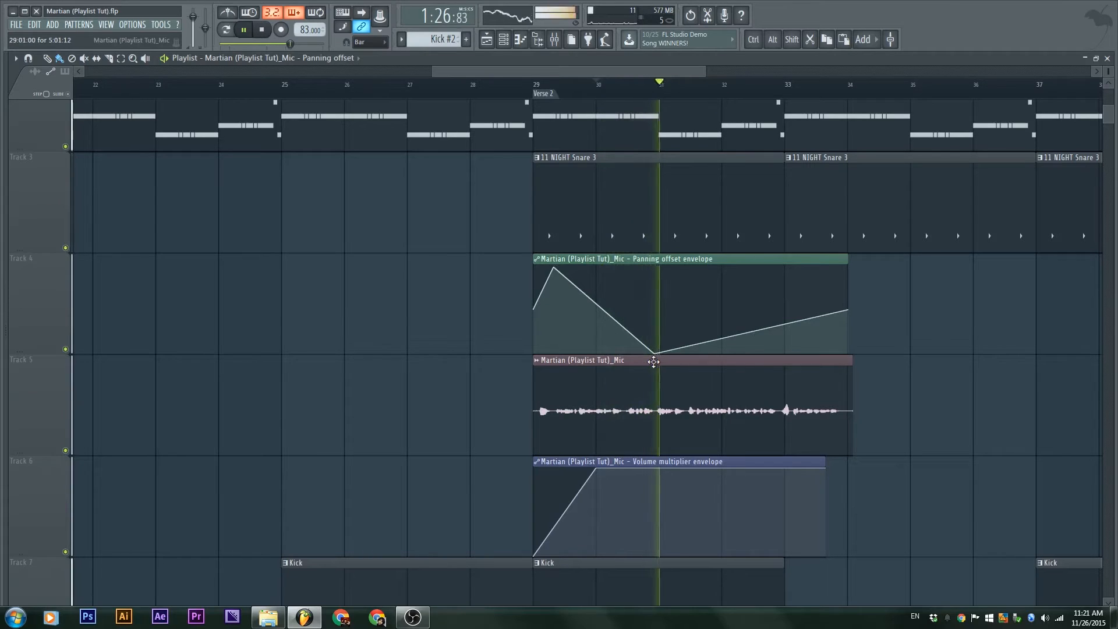
left_click_drag(554, 268, 680, 266)
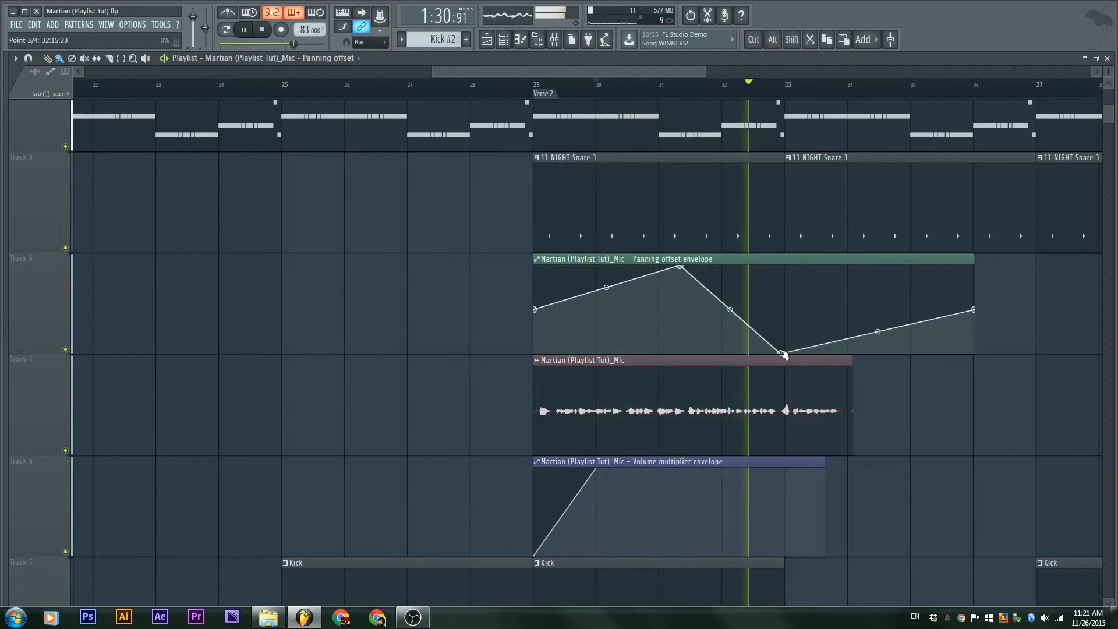
left_click_drag(781, 353, 647, 359)
key("space")
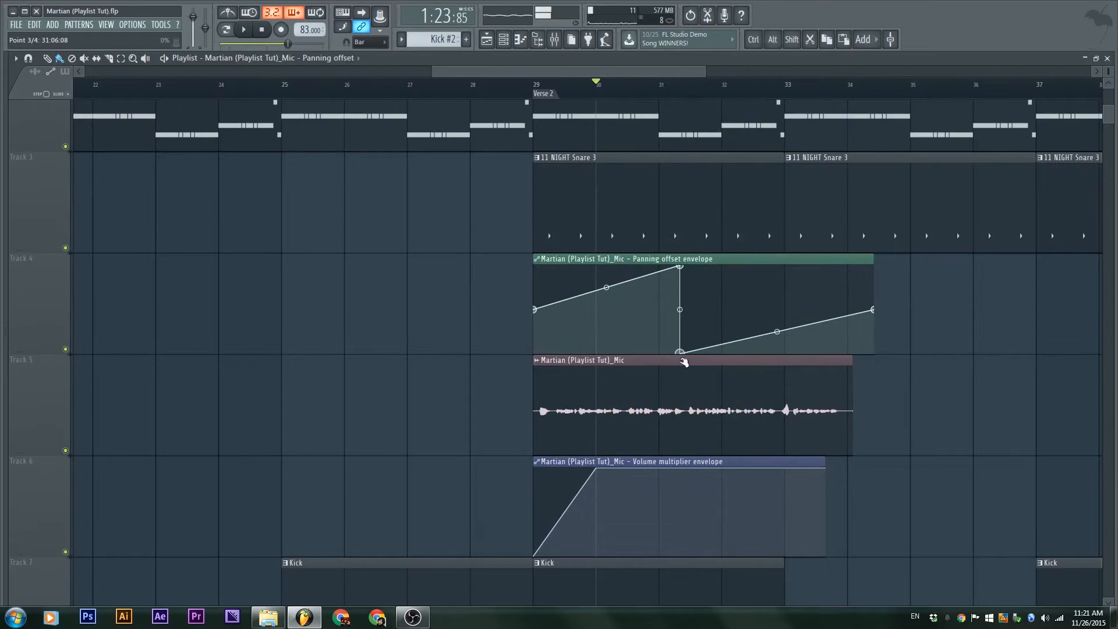
Preview the panning sweep from bar 31, then clear the selection and rewind to the start
left_click(655, 89)
key("space")
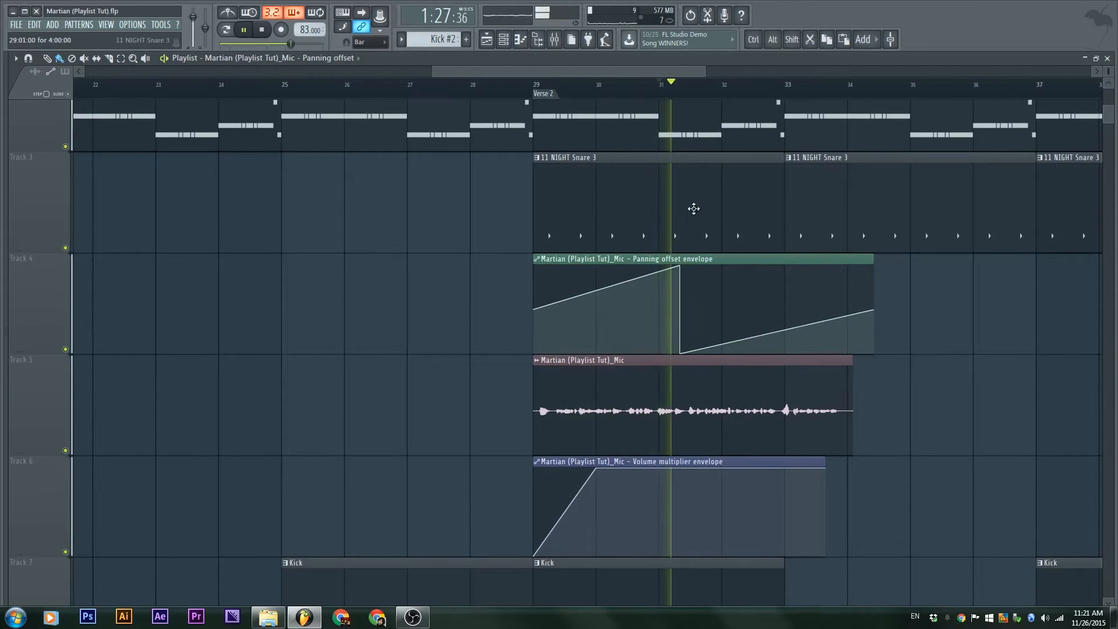
key("space")
key("space")
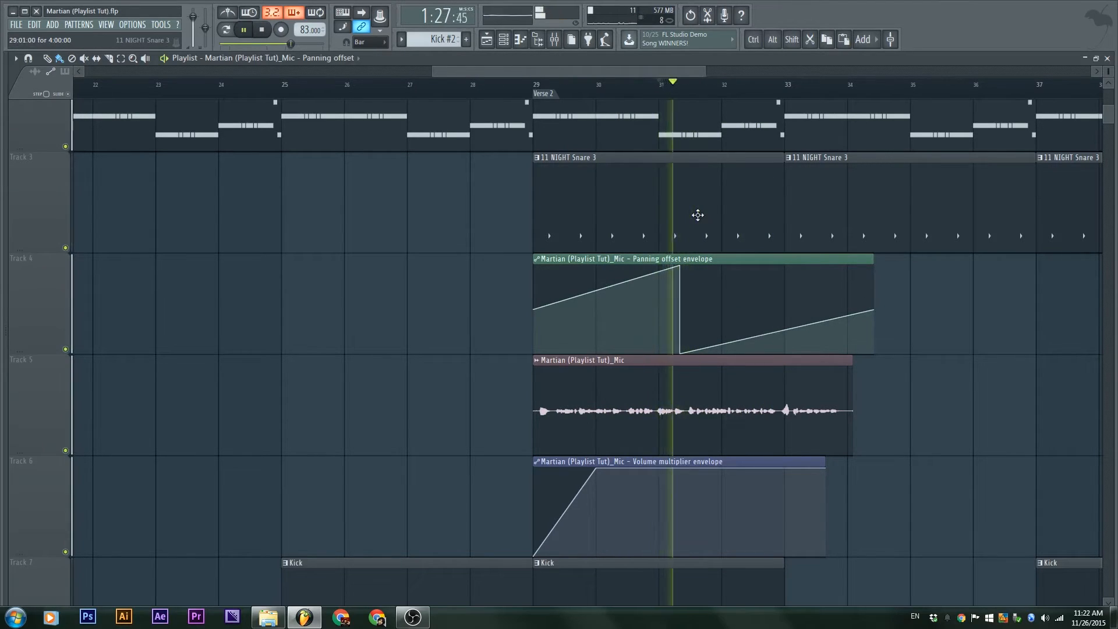
key("space")
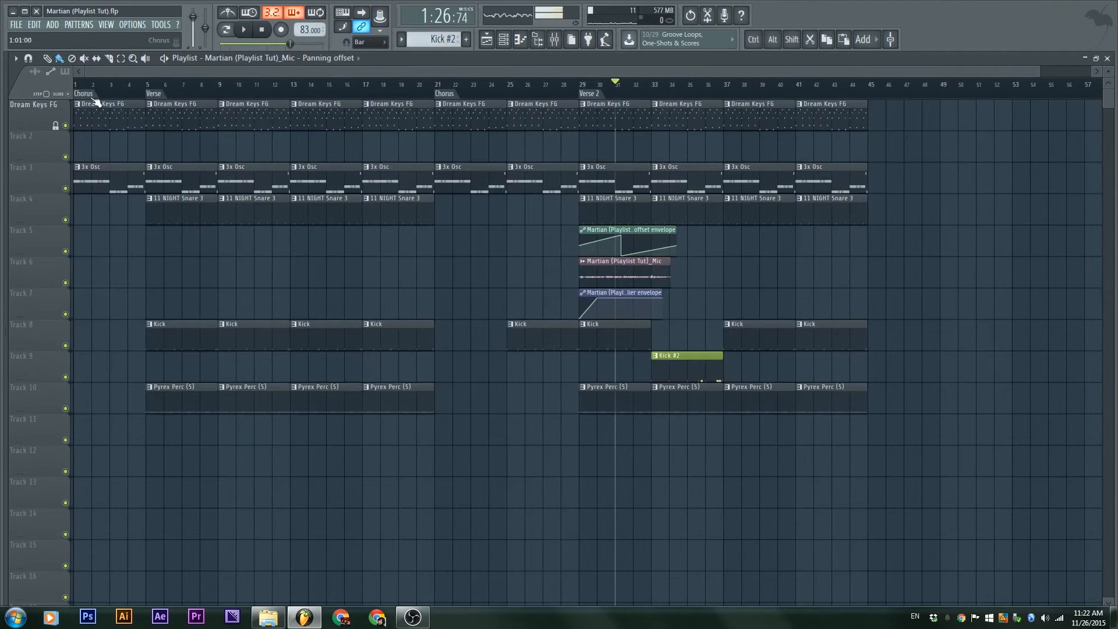
left_click_drag(83, 91, 872, 90)
key("ctrl+d")
left_click(619, 89)
key("ctrl+d")
left_click_drag(573, 88, 71, 92)
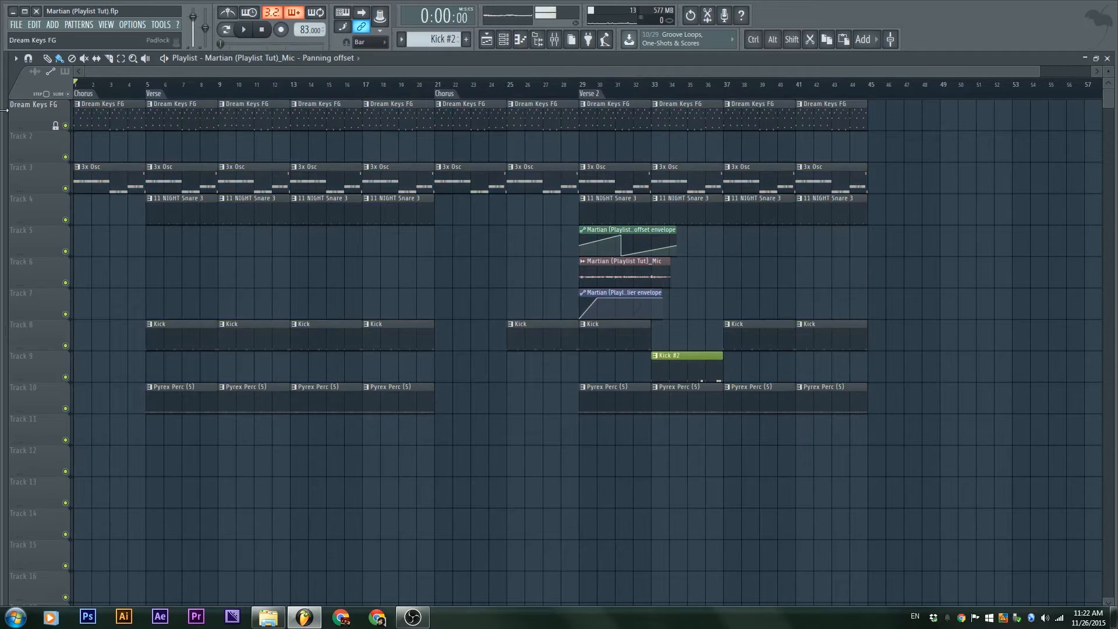
Restore the playlist beside the channel rack, set the channel filter to All, and enlarge the Dream Keys FG track
double_click(410, 62)
left_click(115, 67)
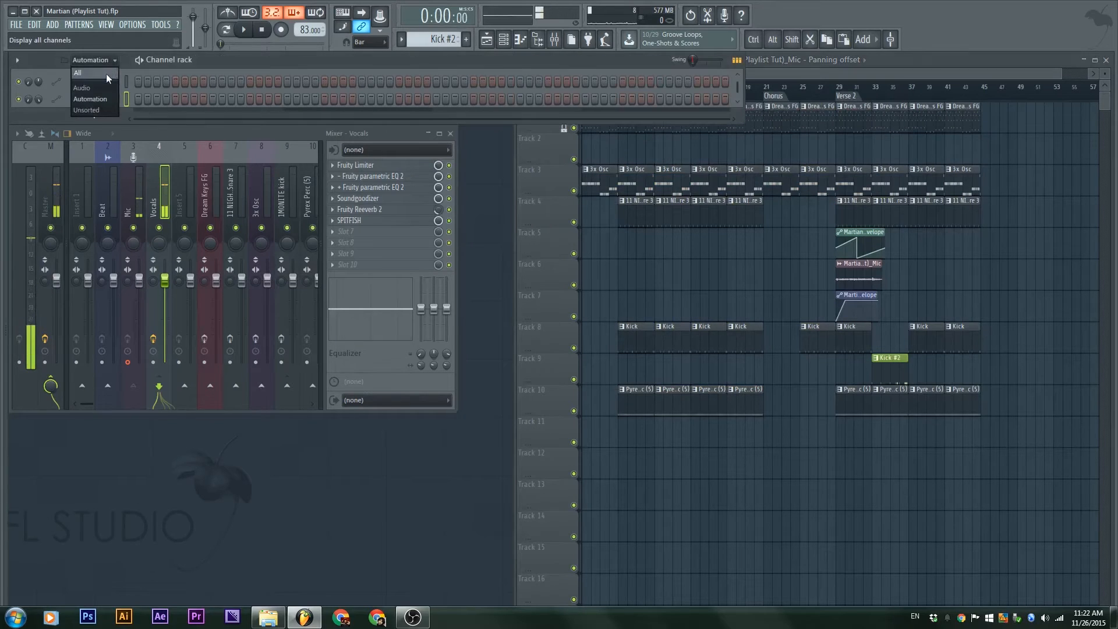
left_click(106, 113)
left_click_drag(528, 130, 529, 153)
Create a Dream Keys FG volume automation clip that rises from silence to a point near bar 5
left_click(460, 116)
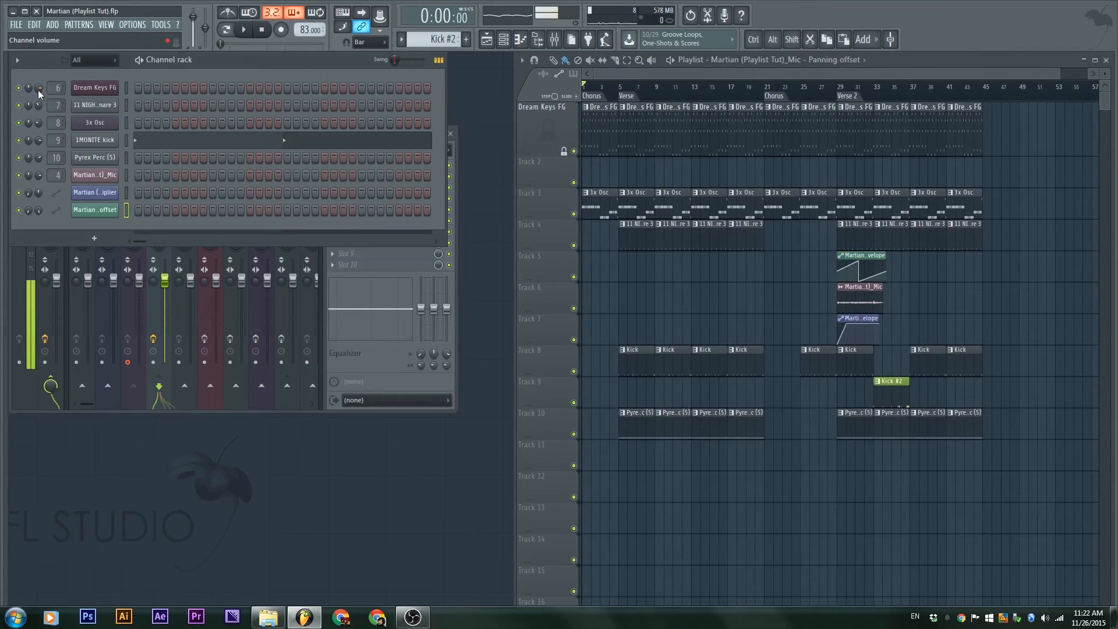
right_click(37, 90)
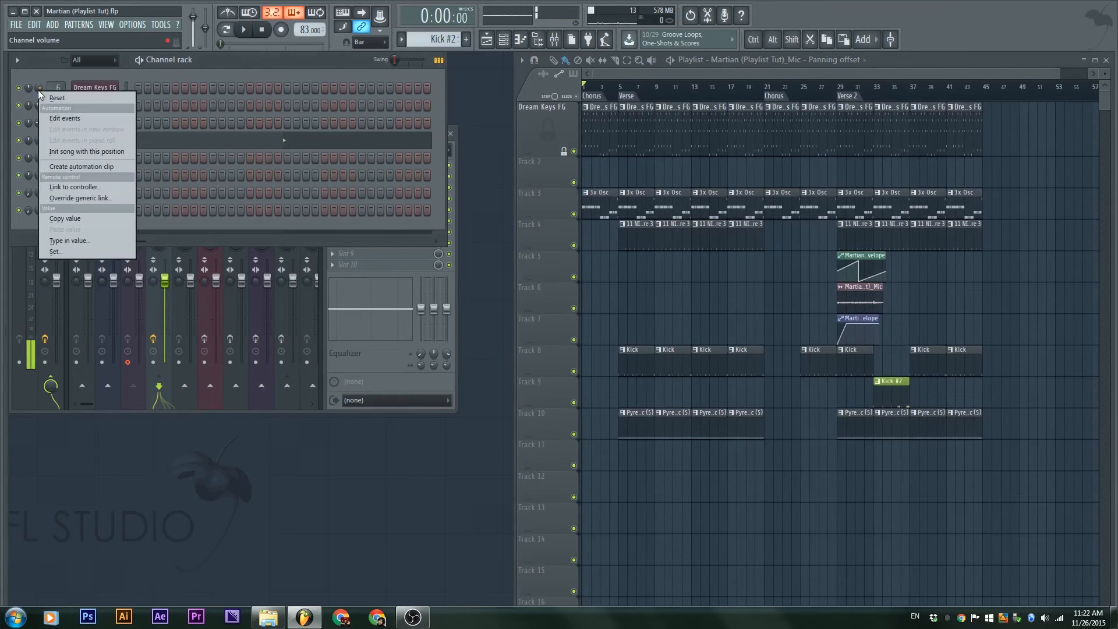
left_click(76, 166)
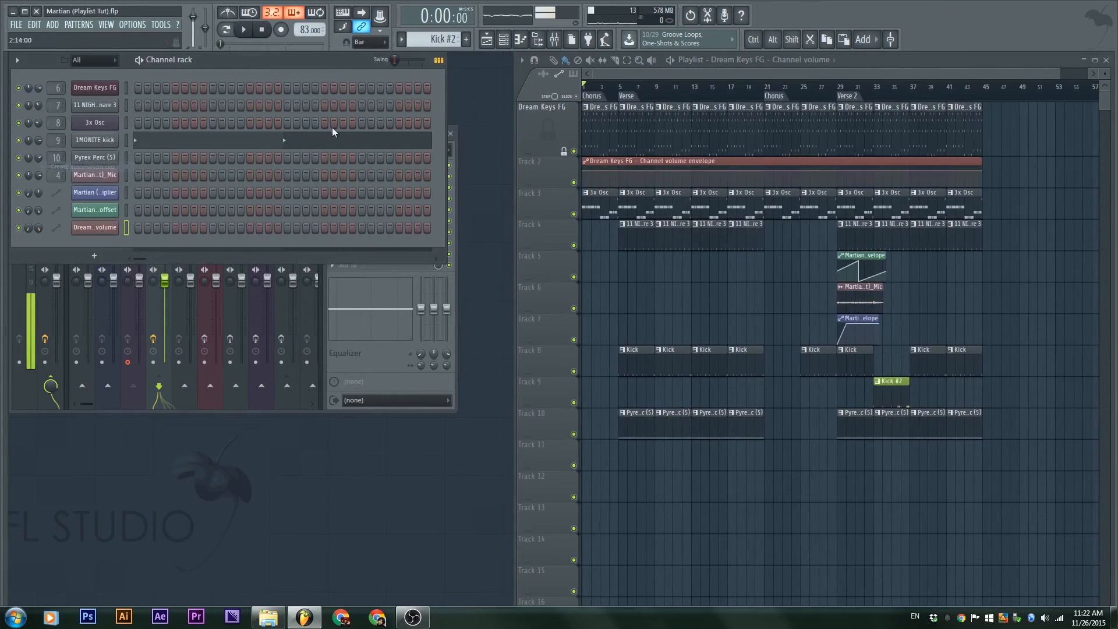
right_click(620, 173)
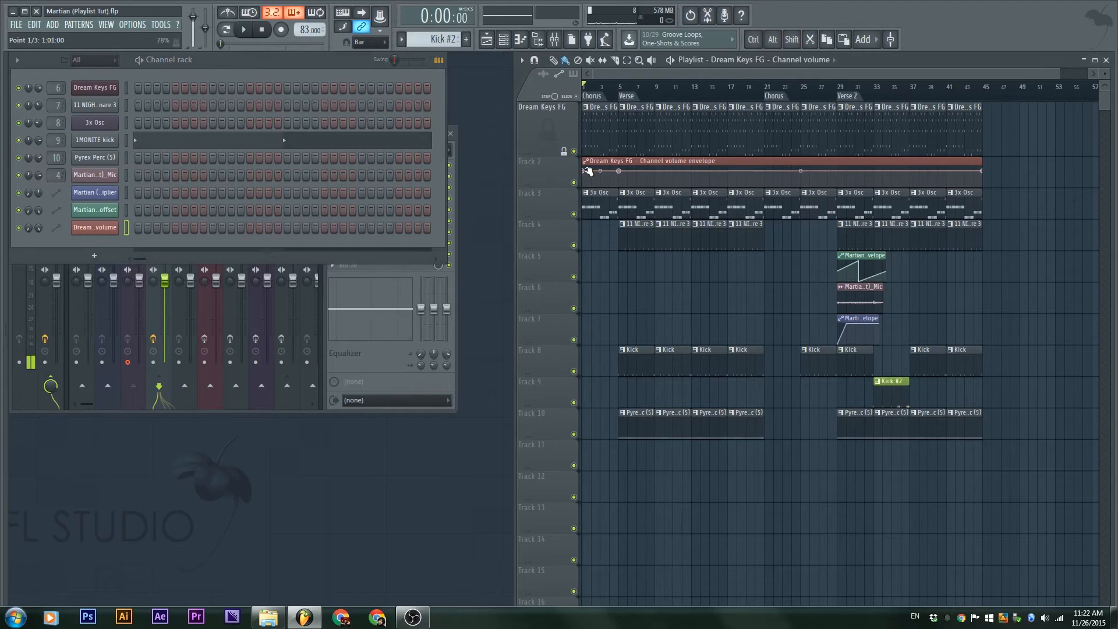
left_click_drag(587, 173, 584, 185)
Audition Dream Keys FG grit at 100% from bar 15, then reset grit to zero
left_click(99, 88)
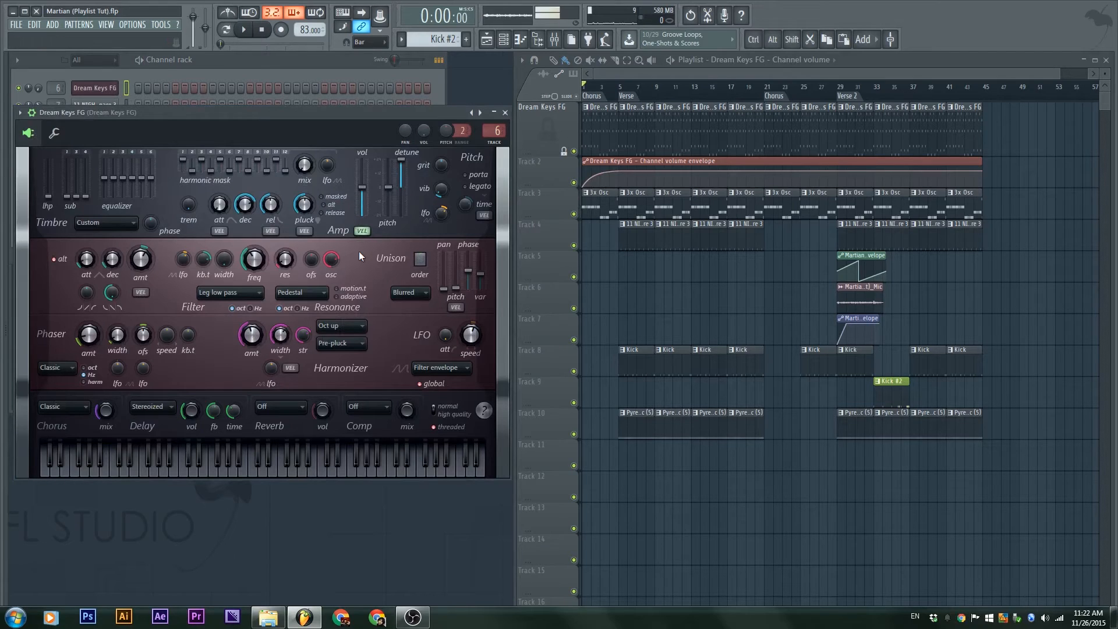
left_click(711, 88)
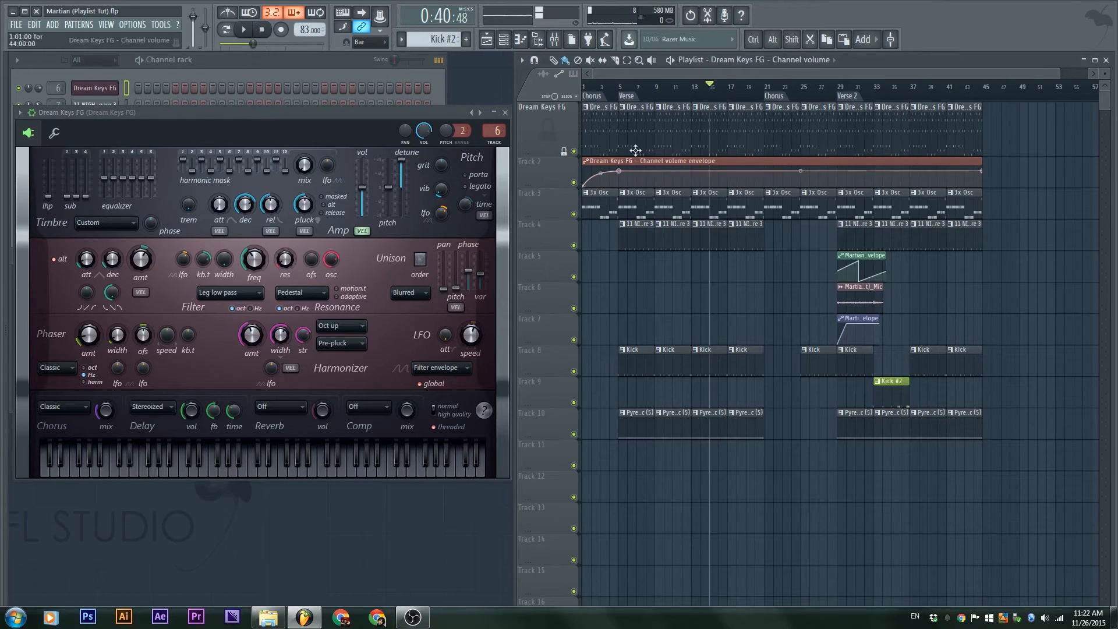
left_click_drag(438, 170, 442, 173)
key("space")
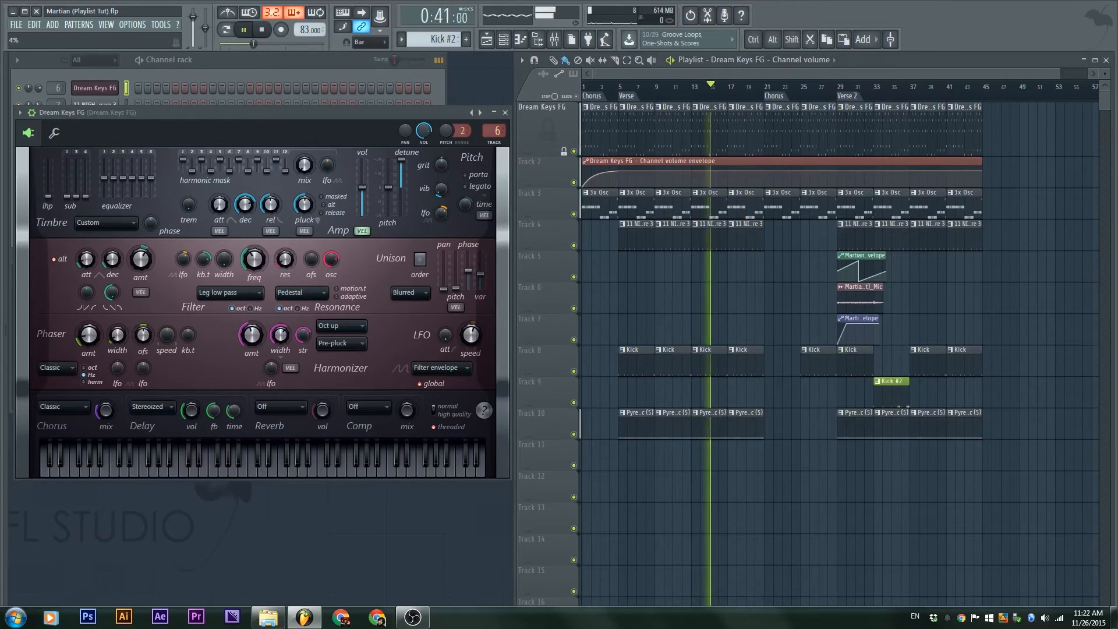
key("space")
right_click(446, 167)
left_click(457, 174)
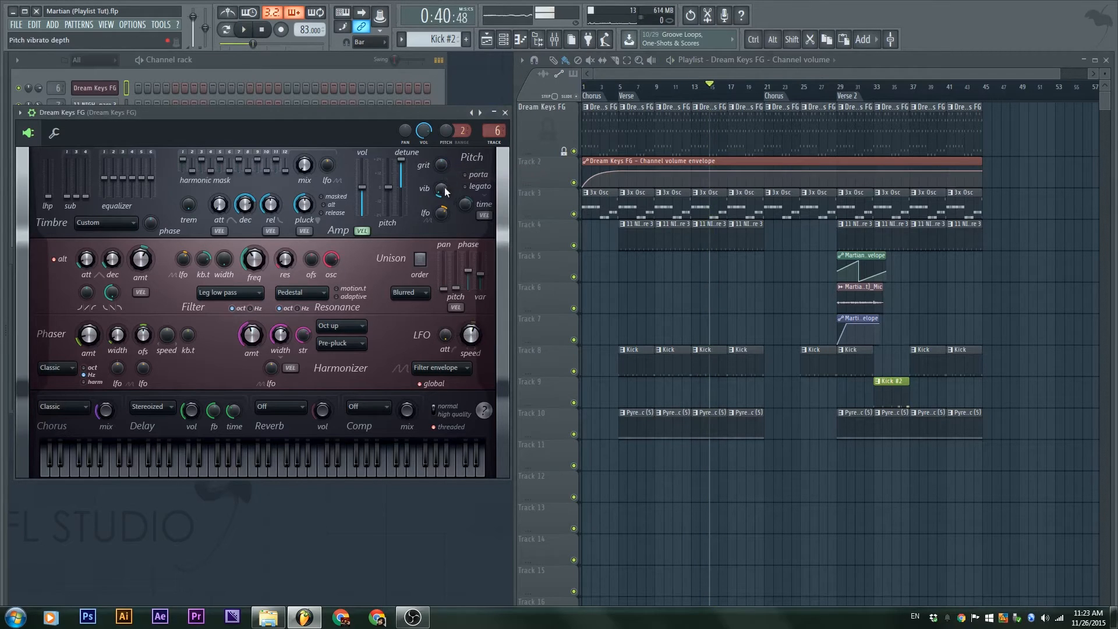
left_click(579, 86)
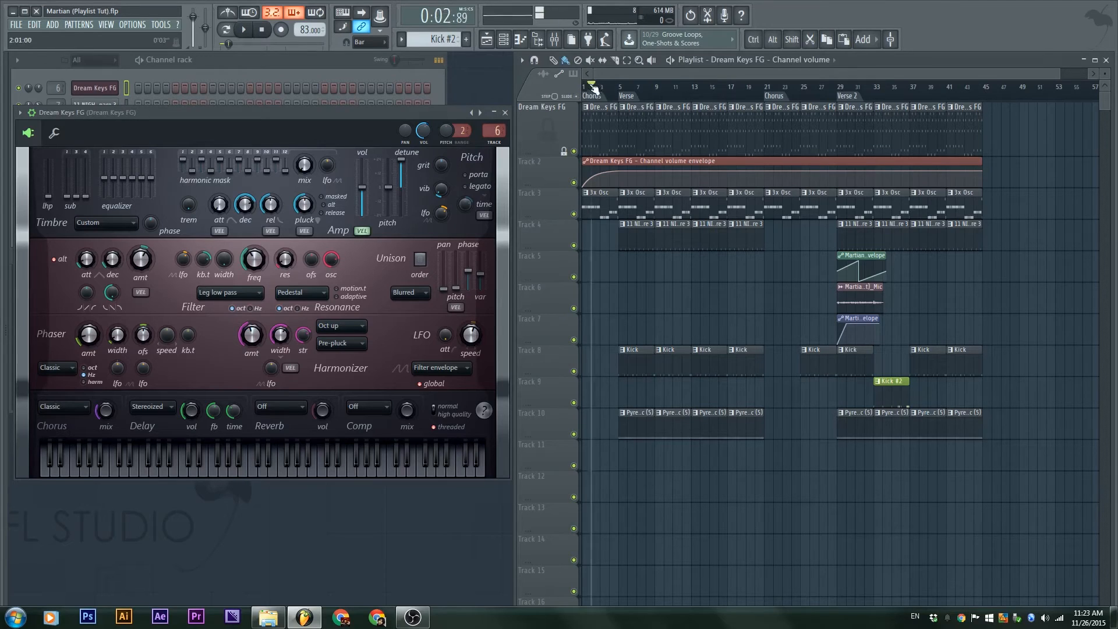
Create a Grittiness automation clip from the Dream Keys FG grit knob
right_click(446, 164)
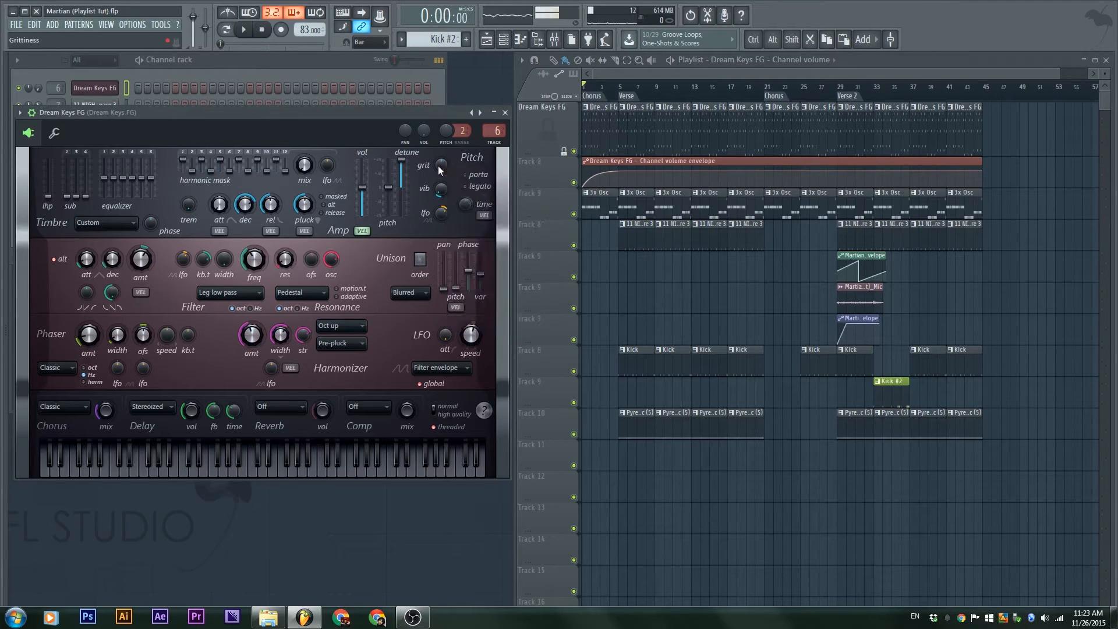
right_click(438, 166)
left_click(497, 241)
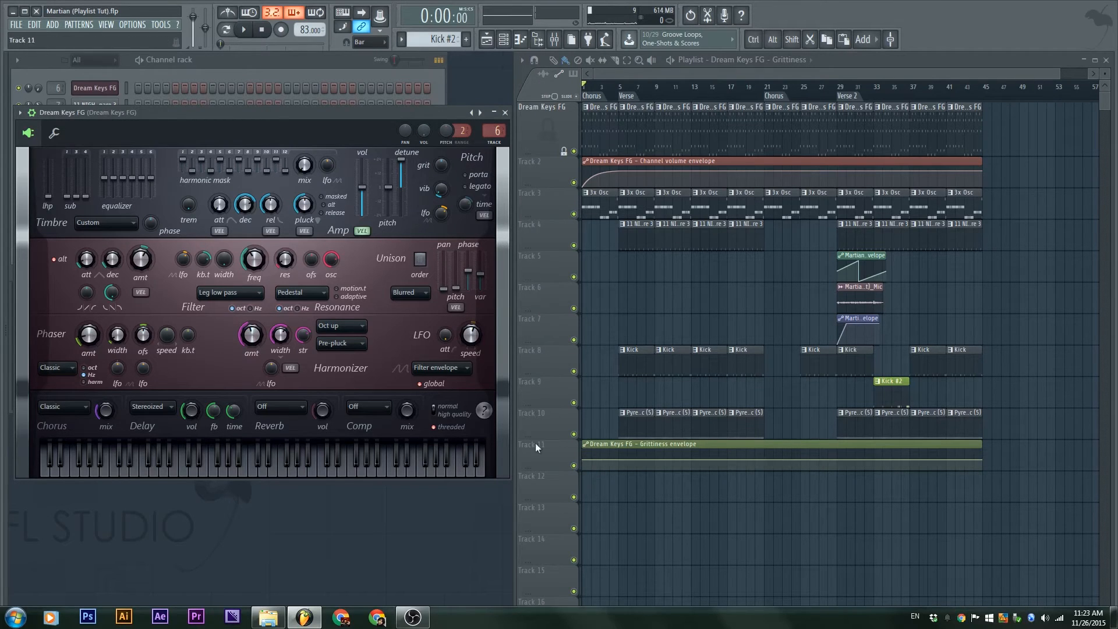
Insert a new Track 3, move the Grittiness envelope onto it, and insert an empty Track 4
right_click(548, 211)
left_click(588, 347)
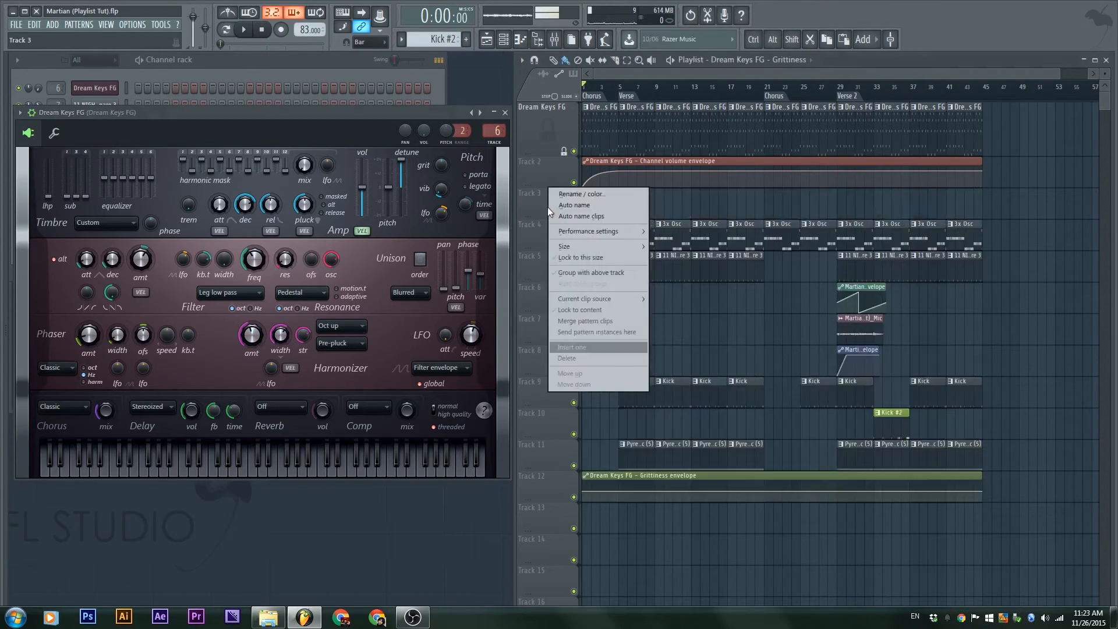
left_click_drag(781, 485, 693, 198)
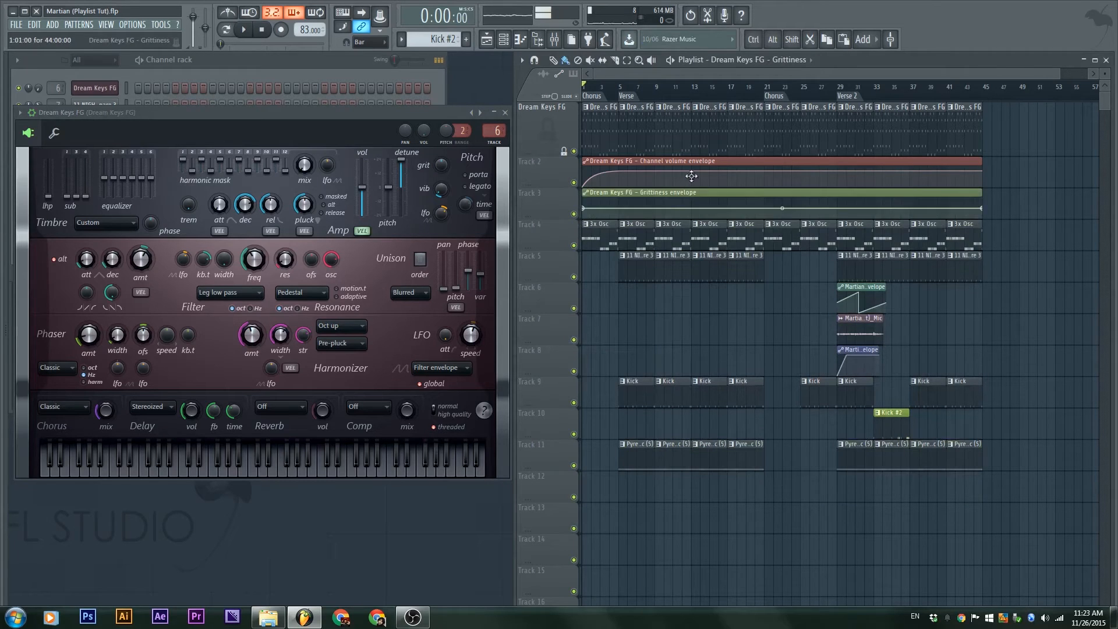
right_click(536, 236)
left_click(560, 379)
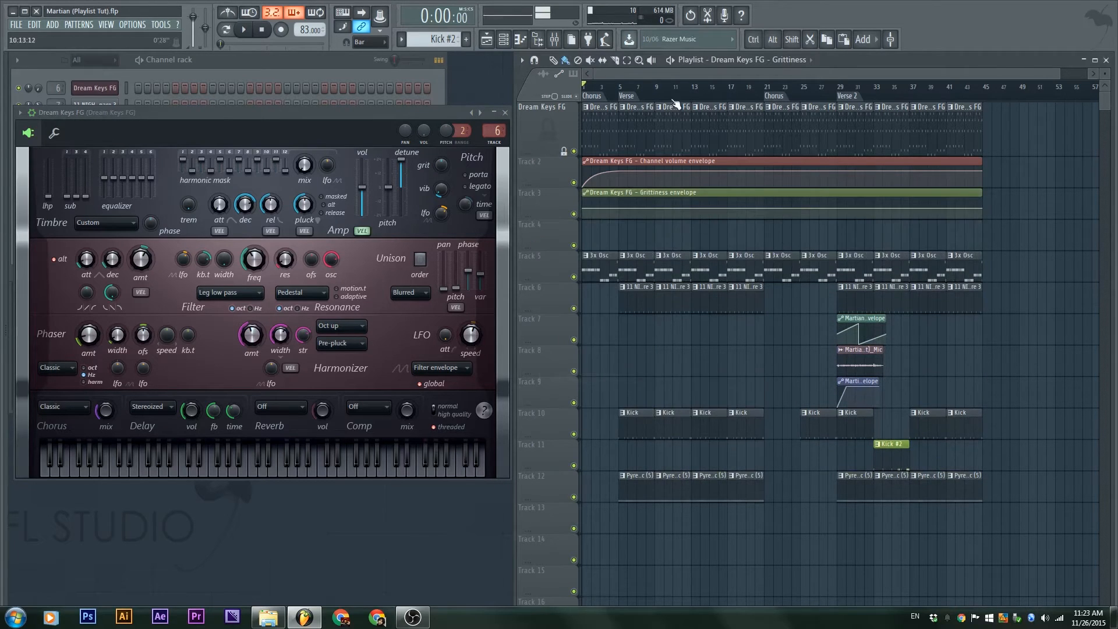
Select bars 1 to 5 (the Chorus) as a time range
left_click_drag(622, 93, 582, 91)
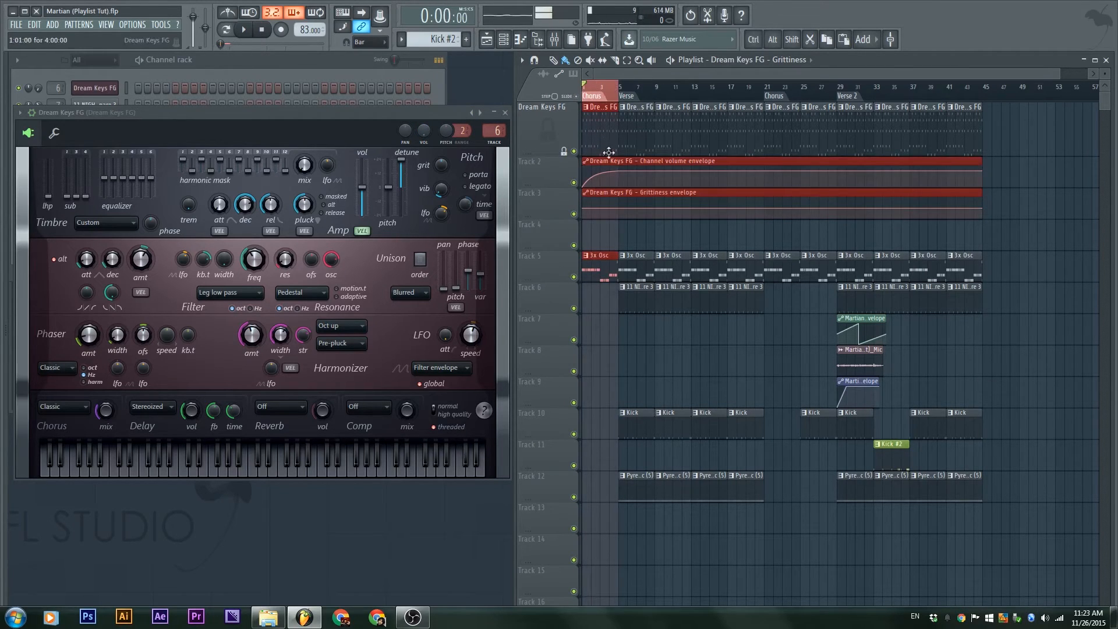
scroll(609, 152, "up", 6)
left_click(804, 95, "ctrl")
left_click_drag(804, 94, 585, 93)
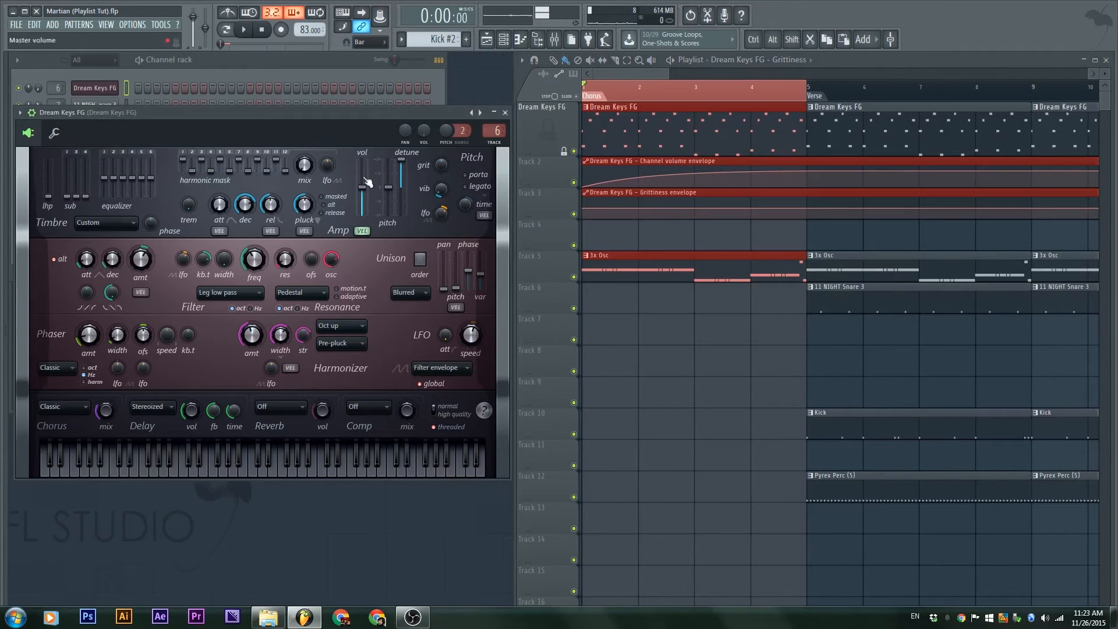
left_click_drag(845, 85, 1025, 89)
scroll(844, 317, "down", 3)
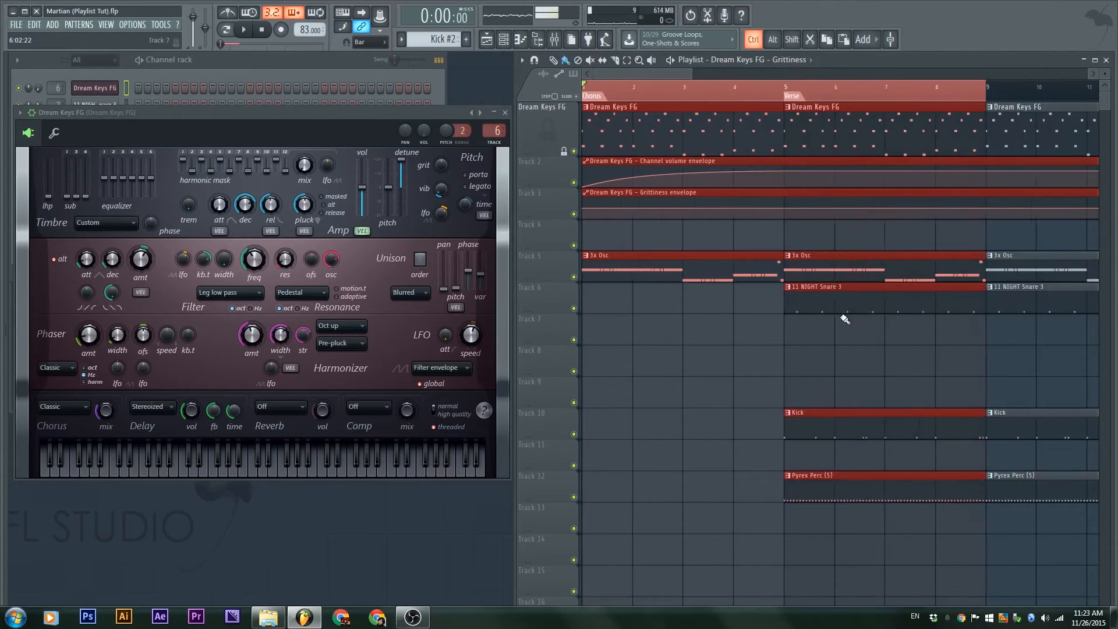
Preview the Dream Keys automation from the Verse at bar 5
left_click(281, 115)
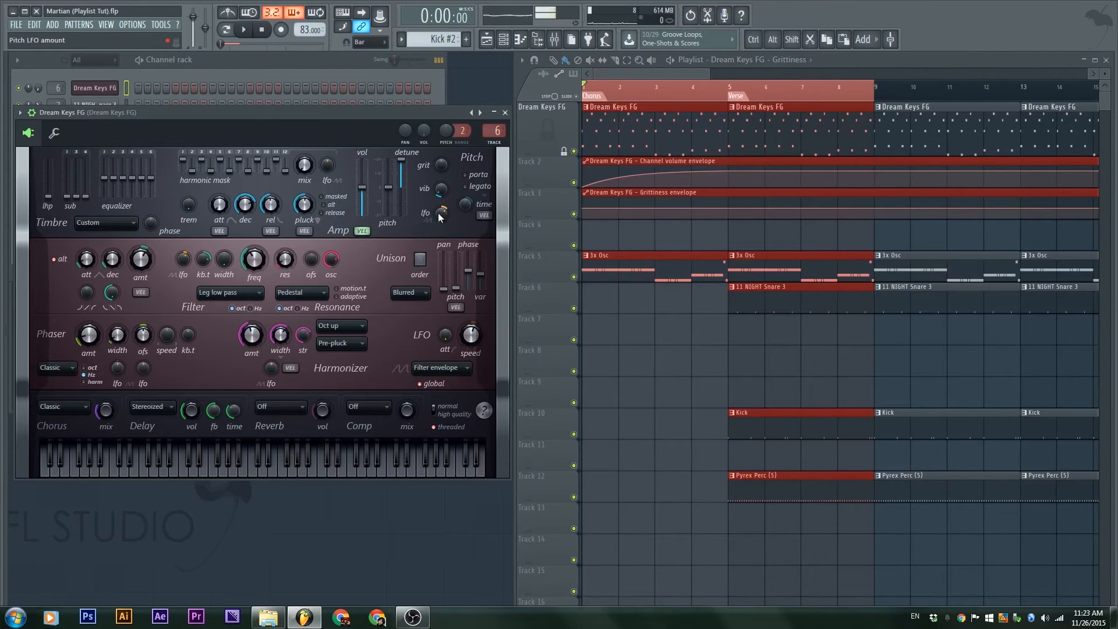
left_click(740, 97)
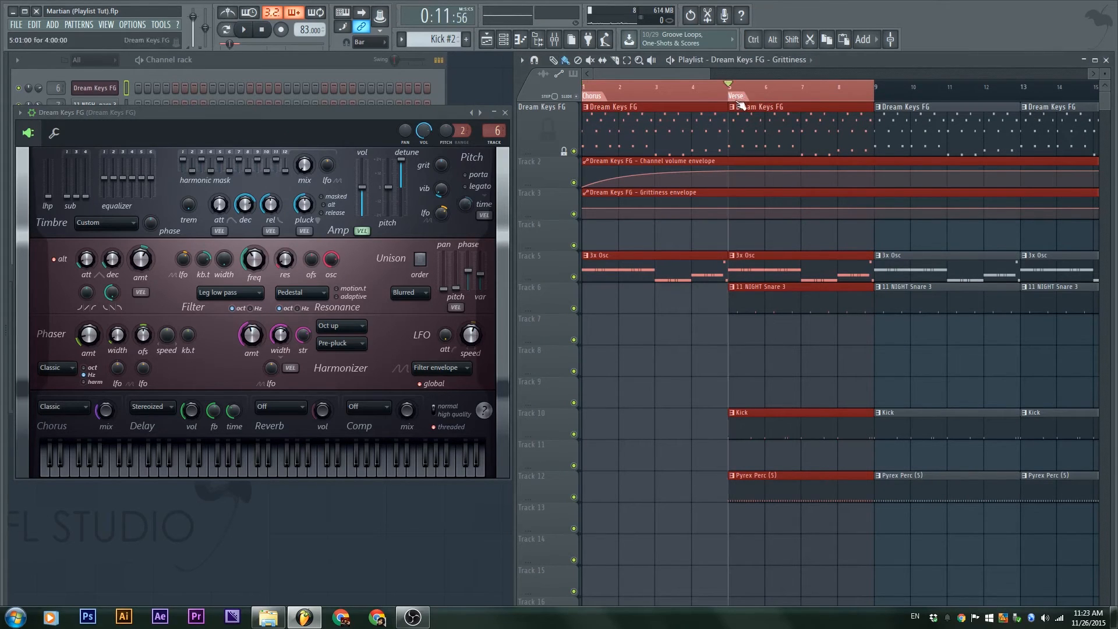
key("space")
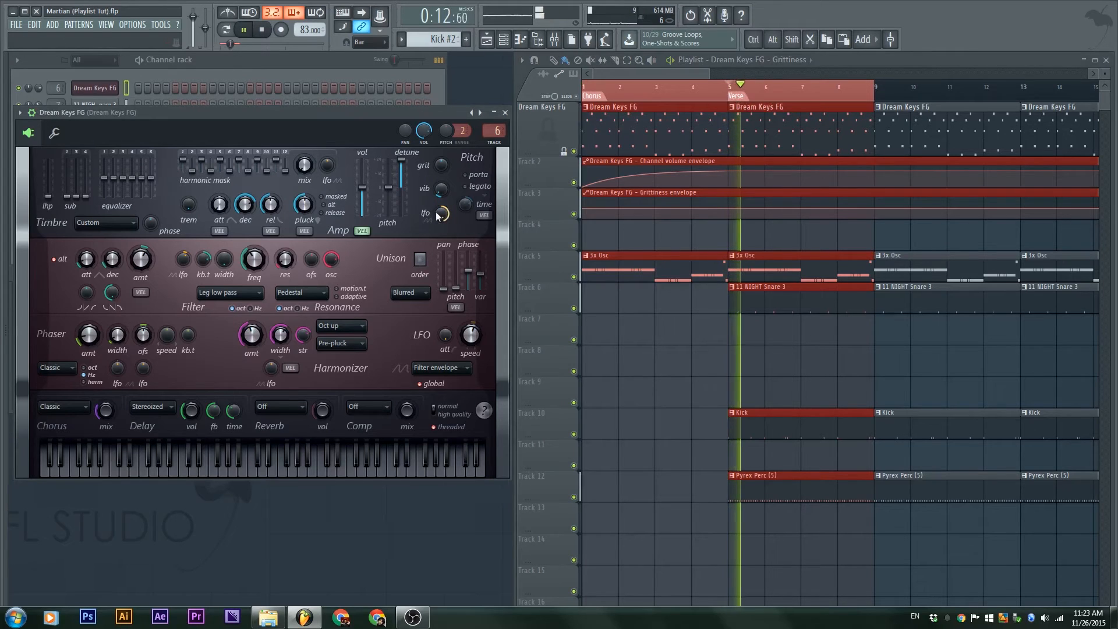
key("space")
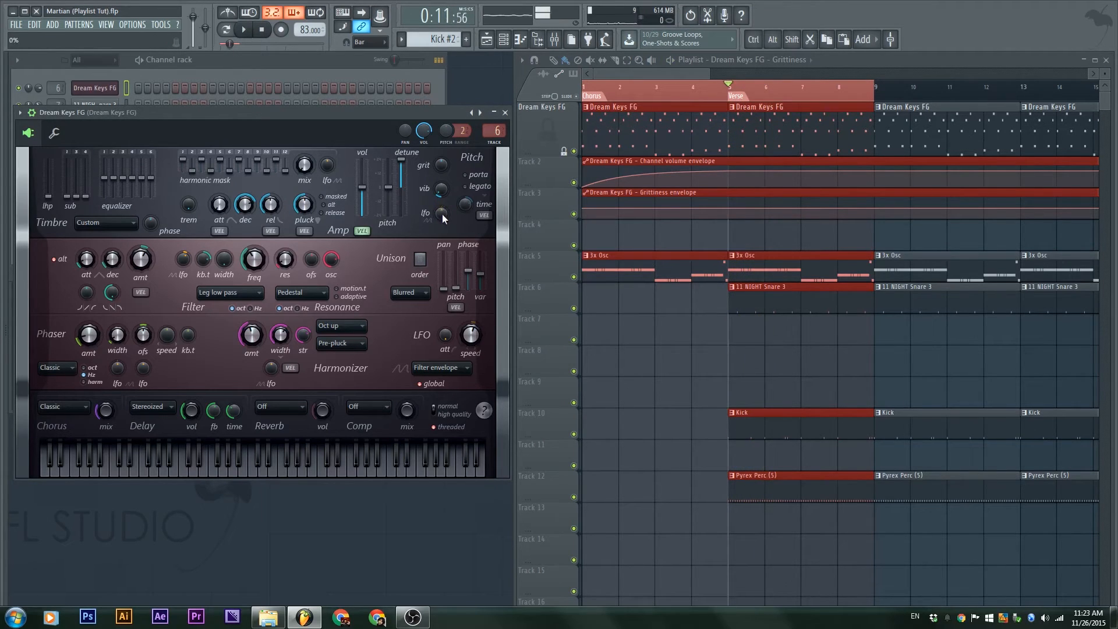
Create a Dream Keys FG Pitch LFO amount automation clip on Track 4
right_click(442, 214)
left_click(432, 217)
right_click(442, 216)
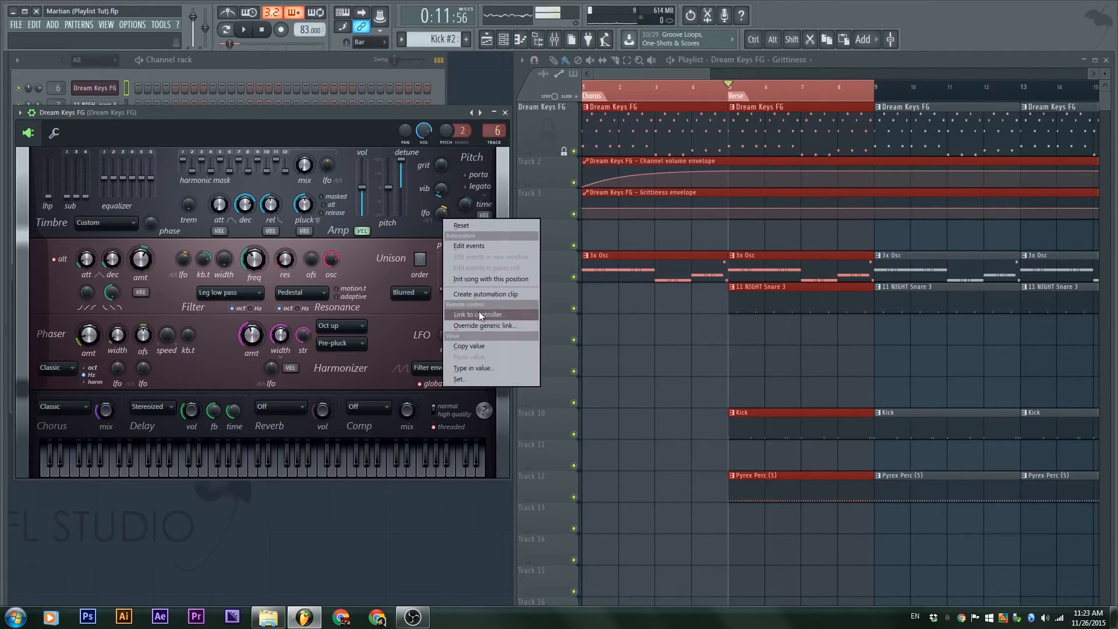
left_click(498, 293)
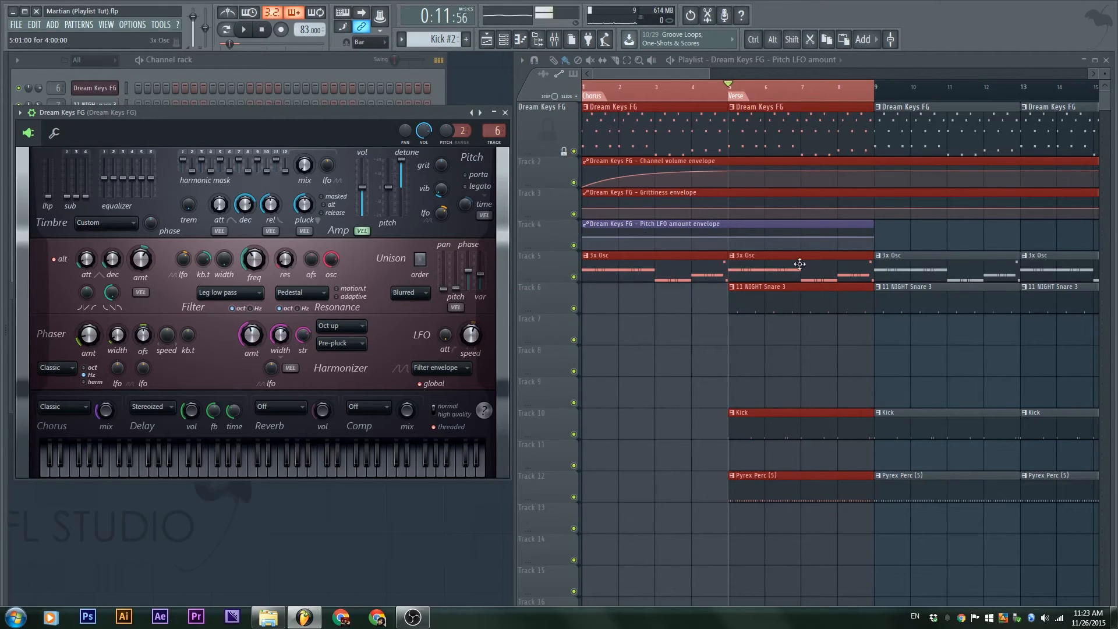
scroll(776, 316, "down", 6)
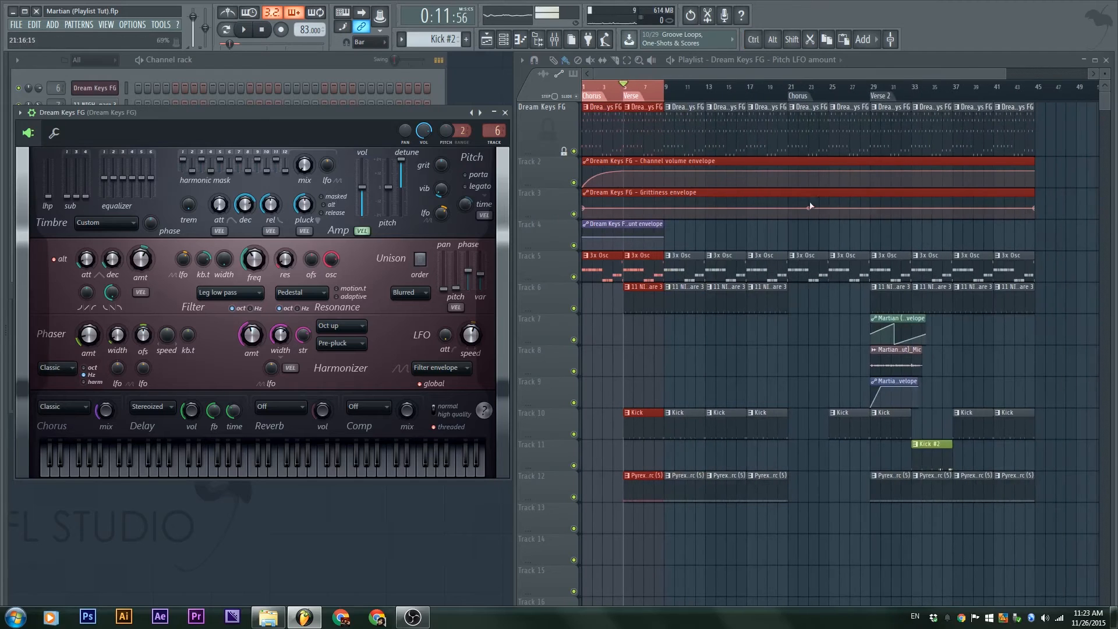
Slice the volume and Grittiness envelopes at bar 9 and delete the parts after it
left_click_drag(695, 231, 671, 178)
right_click(731, 205)
right_click(727, 176)
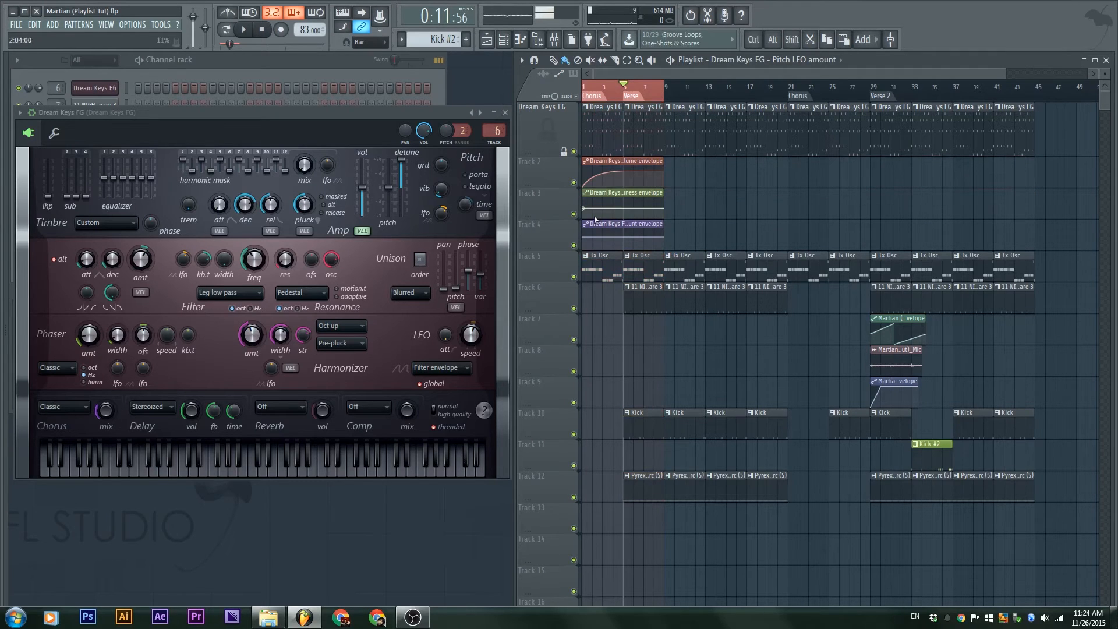
scroll(593, 220, "up", 5)
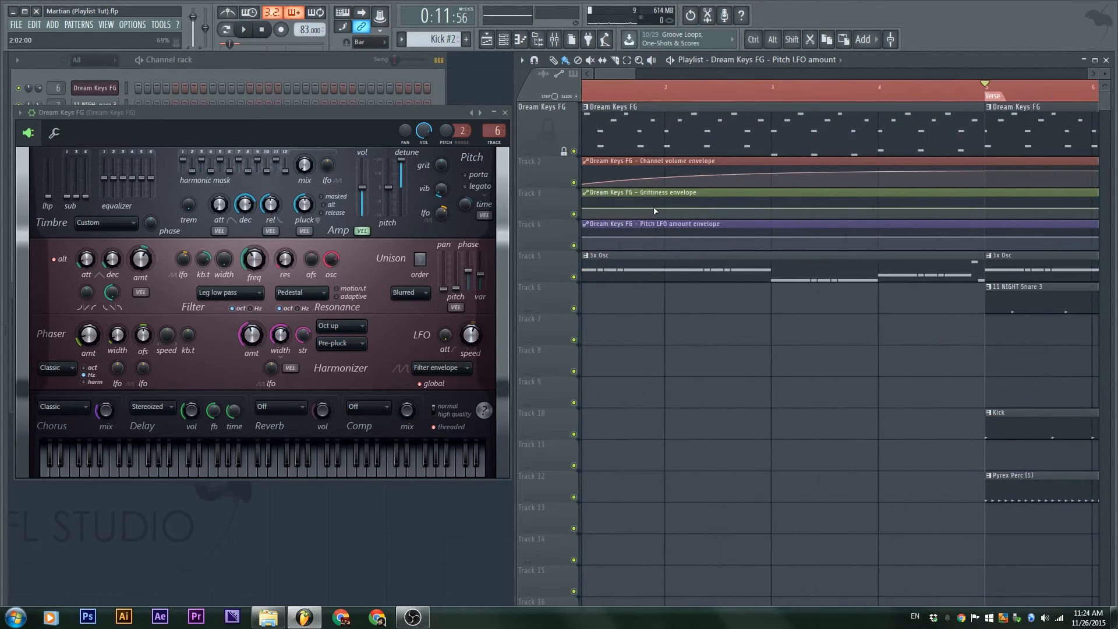
Dip Grittiness to 0% at bar 3, back to full by bar 4, and curve Pitch LFO upward
left_click_drag(771, 199, 765, 230)
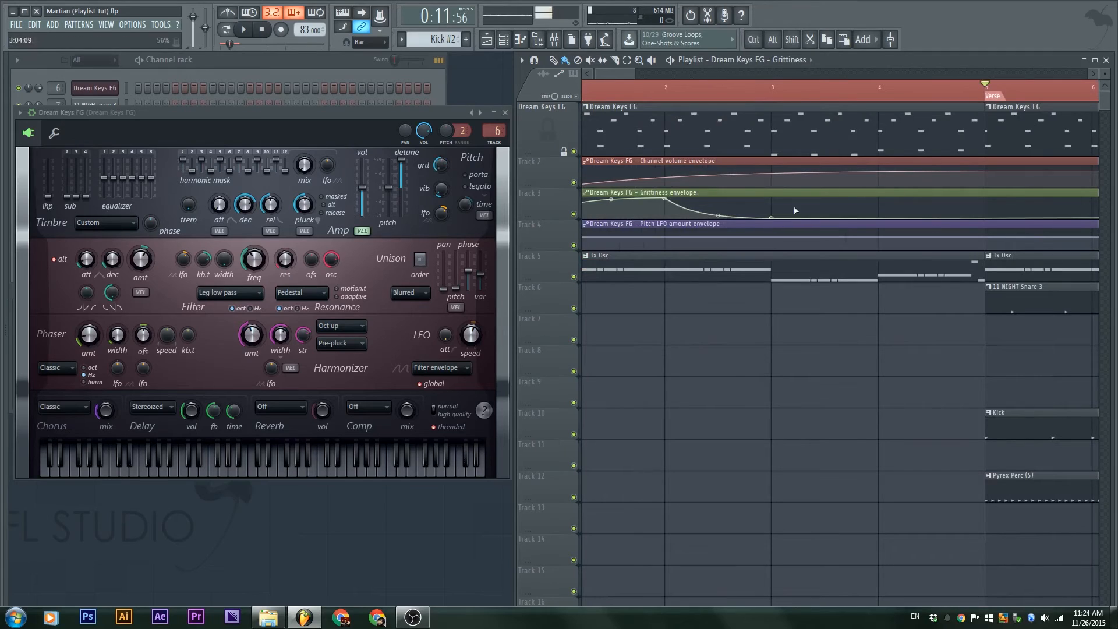
left_click_drag(827, 205, 893, 194)
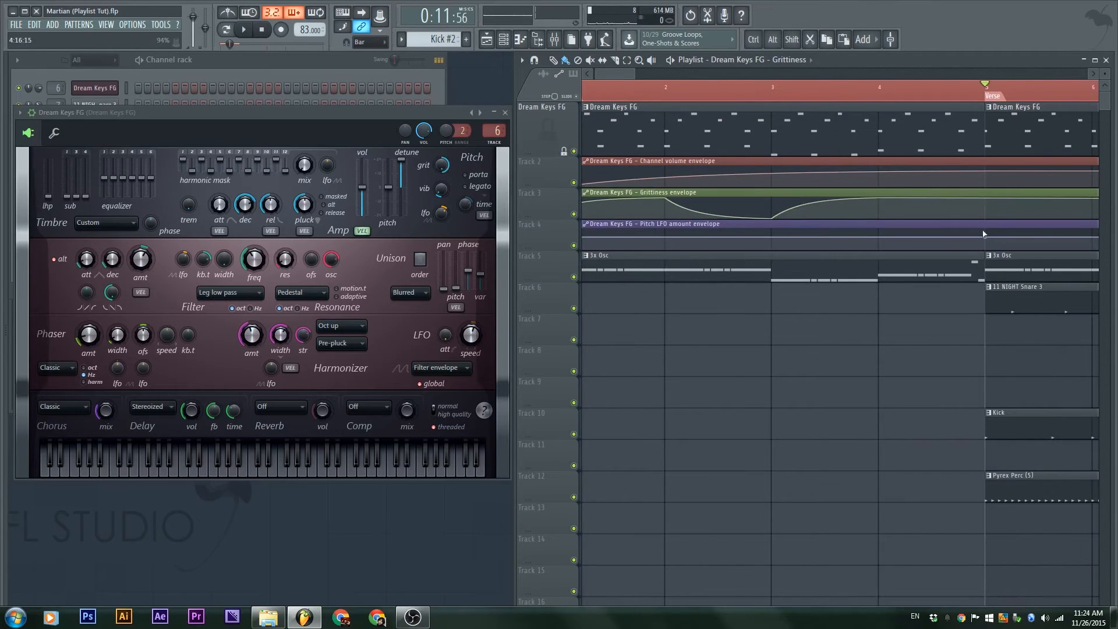
left_click_drag(984, 234, 982, 230)
left_click_drag(771, 232, 772, 259)
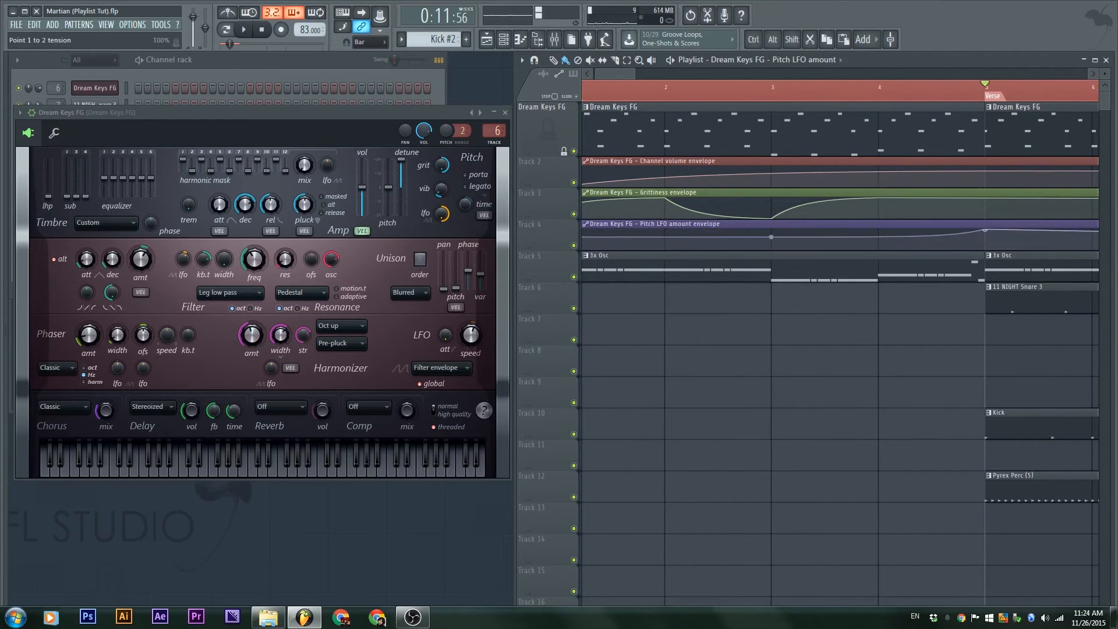
scroll(910, 259, "down", 5)
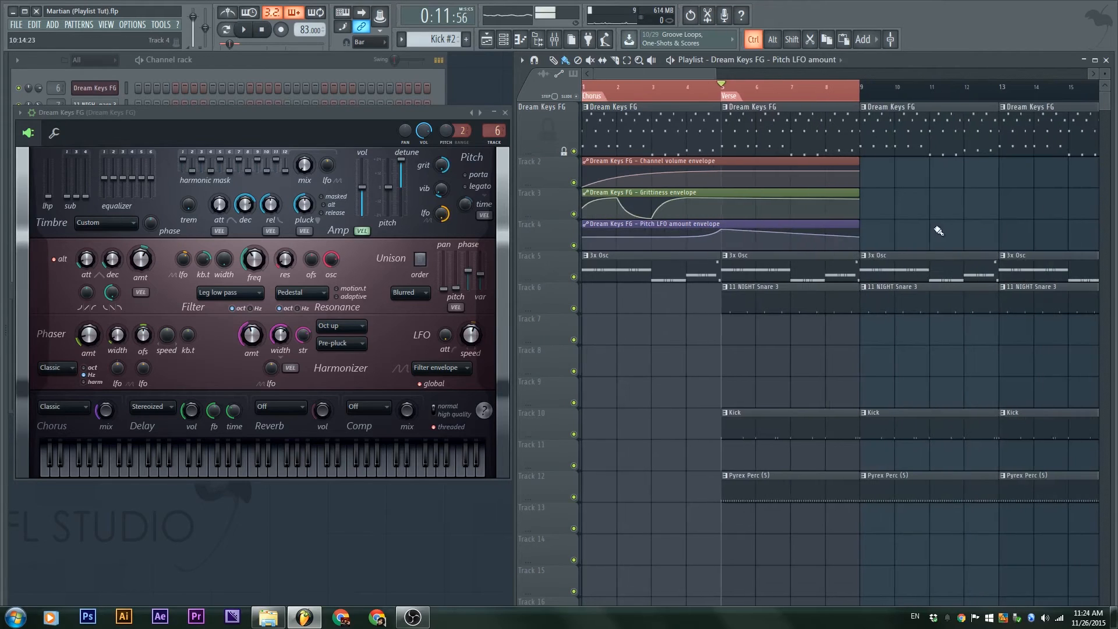
left_click_drag(858, 235, 858, 229)
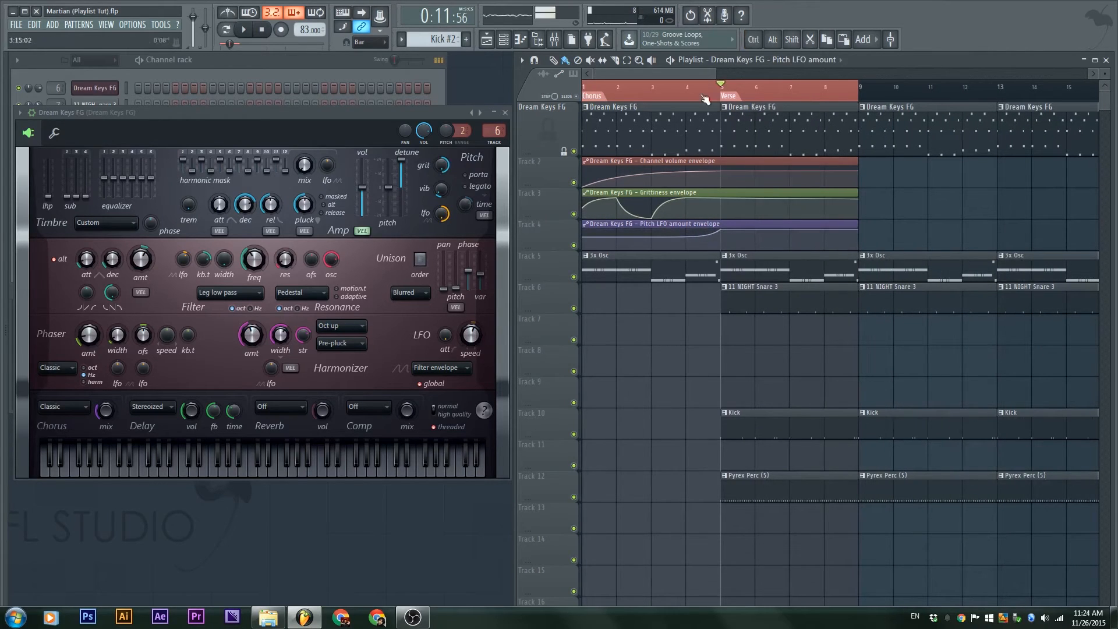
Select the Chorus from bar 1 and play it to hear the automation
left_click_drag(600, 88, 517, 98)
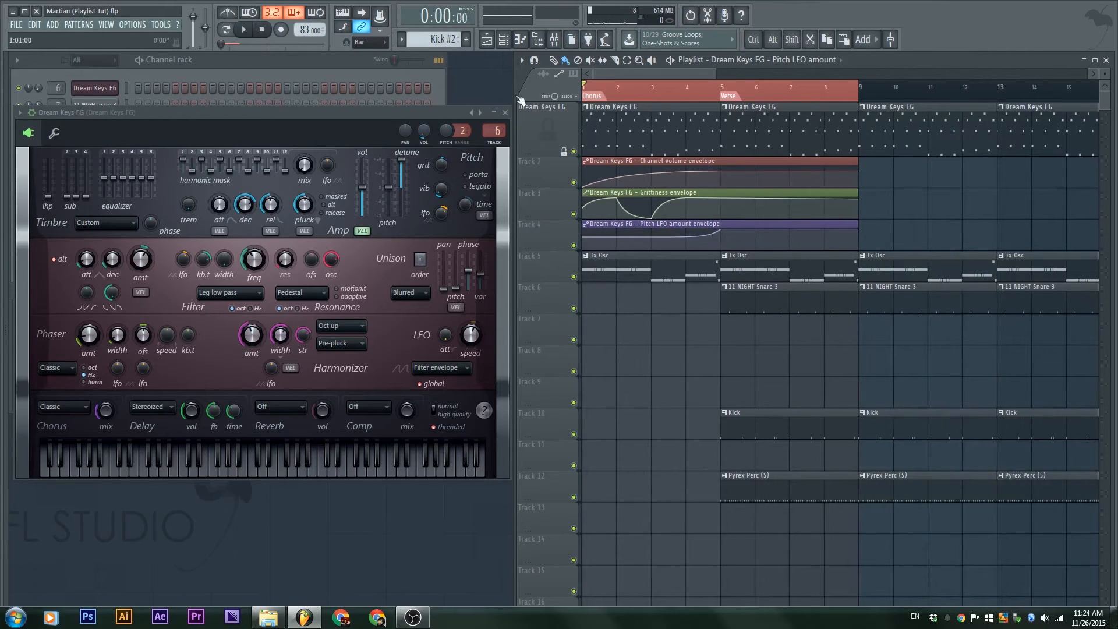
double_click(595, 98)
key("space")
key("space")
Open the Dream Keys FG settings, arm recording, and position the synth window lower
key("ctrl+d")
key("space")
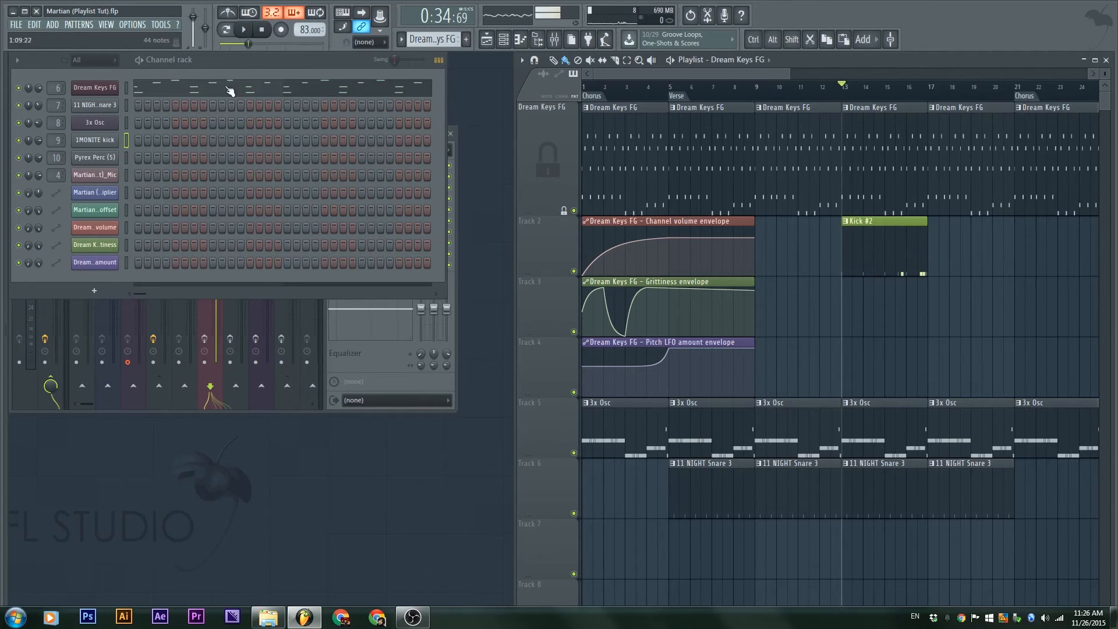
left_click(94, 87)
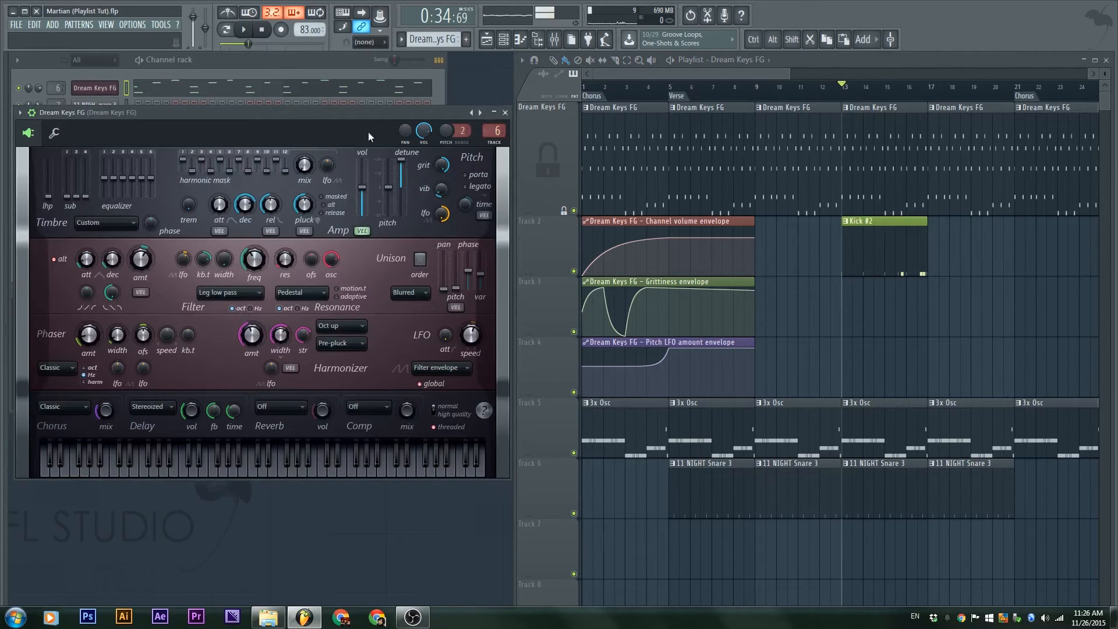
left_click(281, 30)
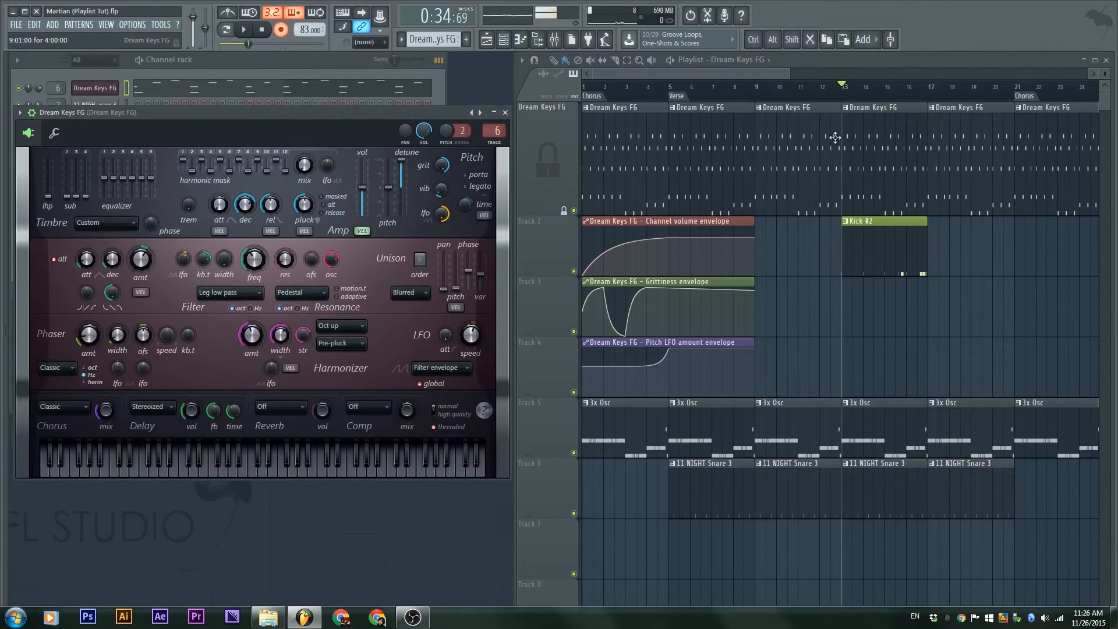
left_click(305, 62)
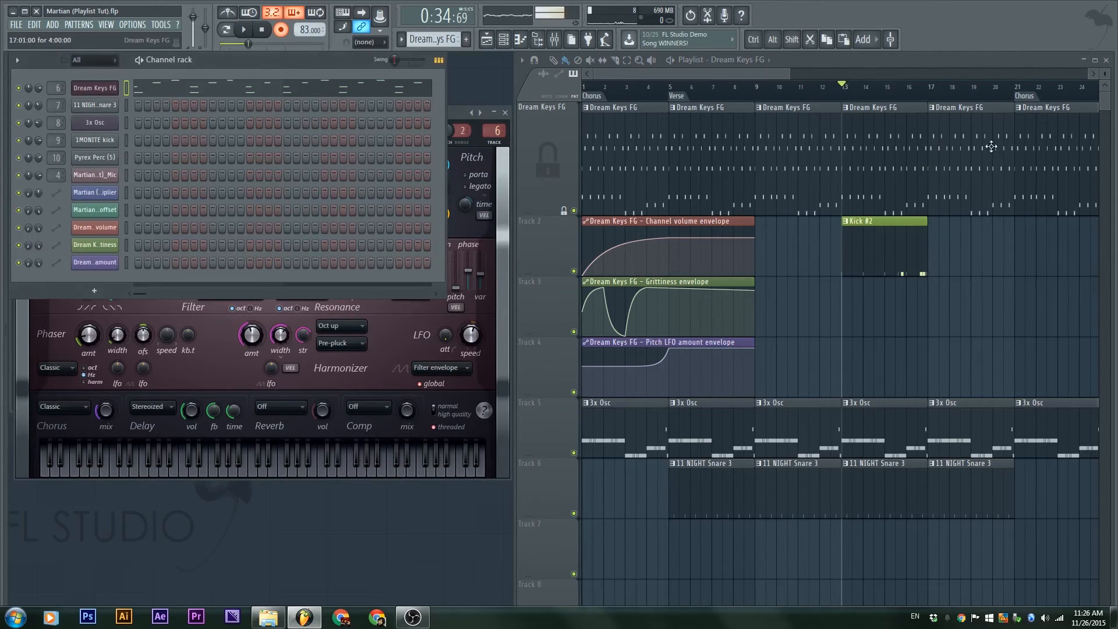
left_click(454, 111)
left_click_drag(331, 116, 324, 154)
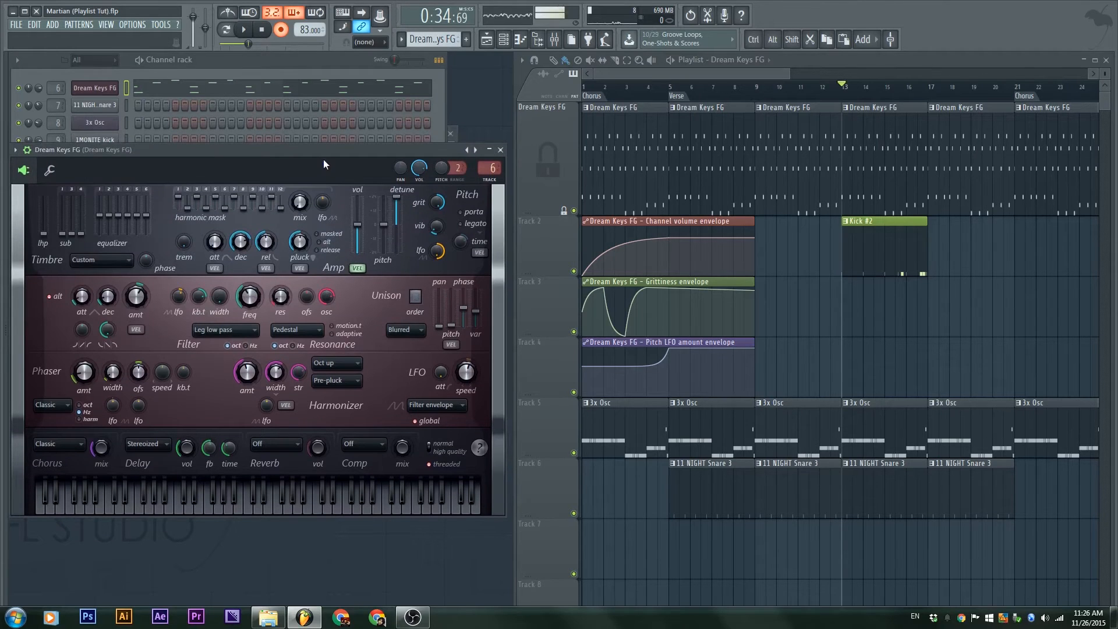
Record from bar 13, raising Dream Keys volume to 9.5dB and back, and filter attack to 2303ms
key("space")
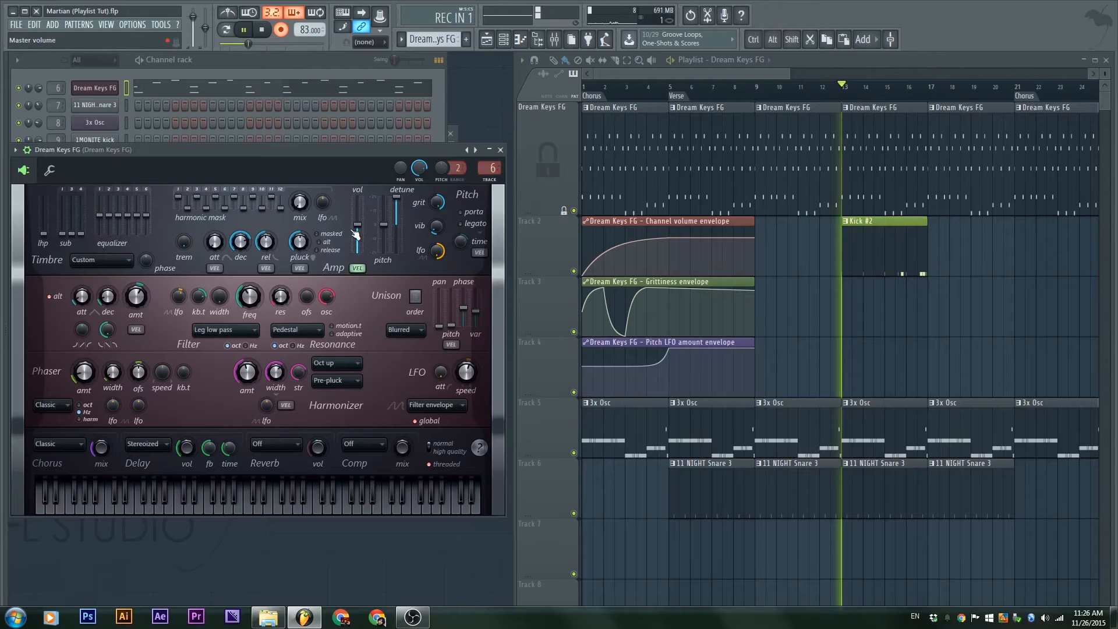
left_click_drag(357, 226, 357, 197)
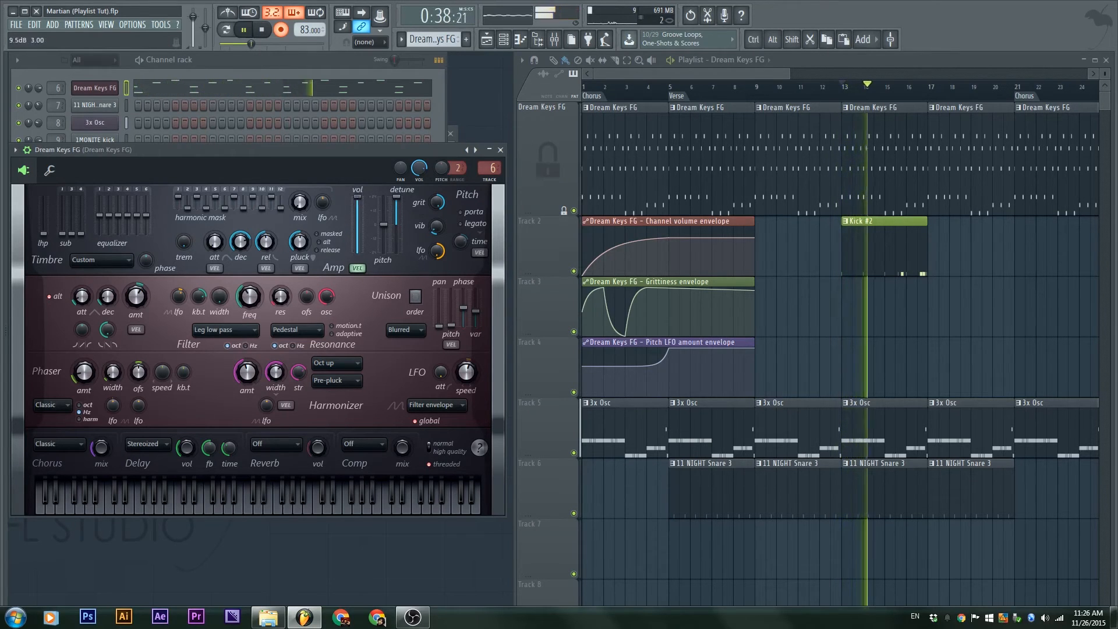
left_click_drag(357, 196, 357, 212)
left_click_drag(81, 297, 81, 278)
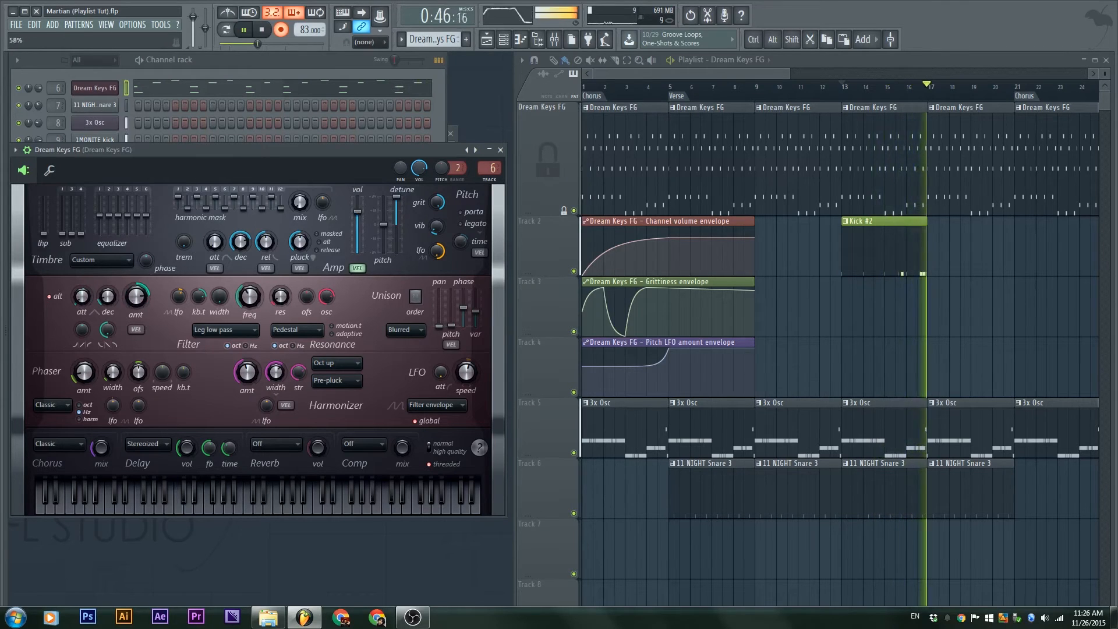
key("space")
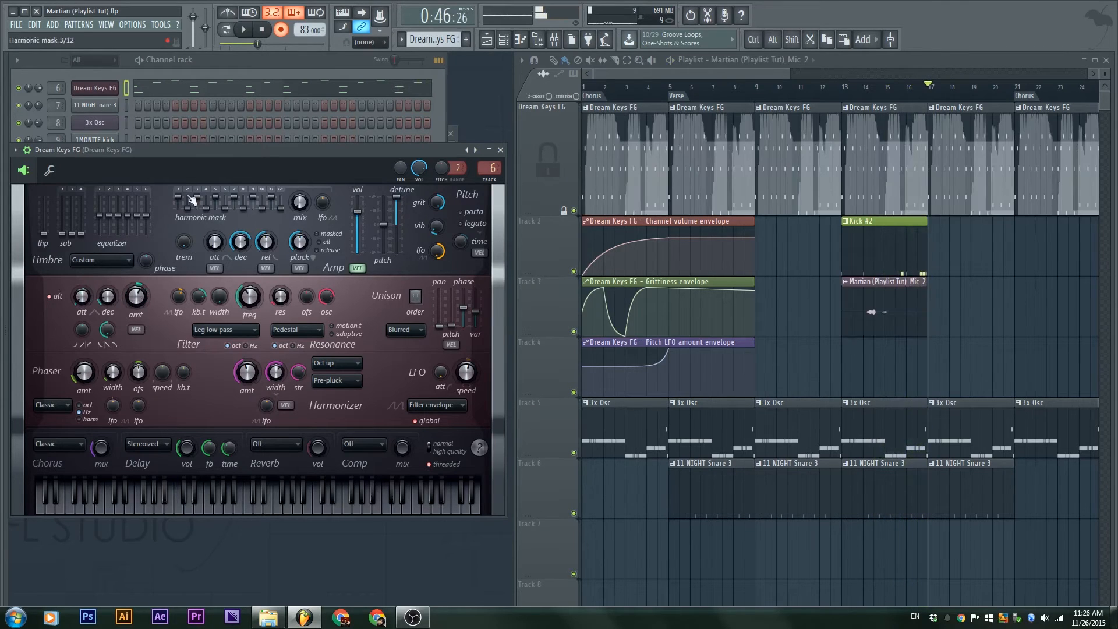
Delete the recorded Martian (Playlist Tut)_Mic_2 clip, disarm recording, and replay from bar 13
left_click(331, 72)
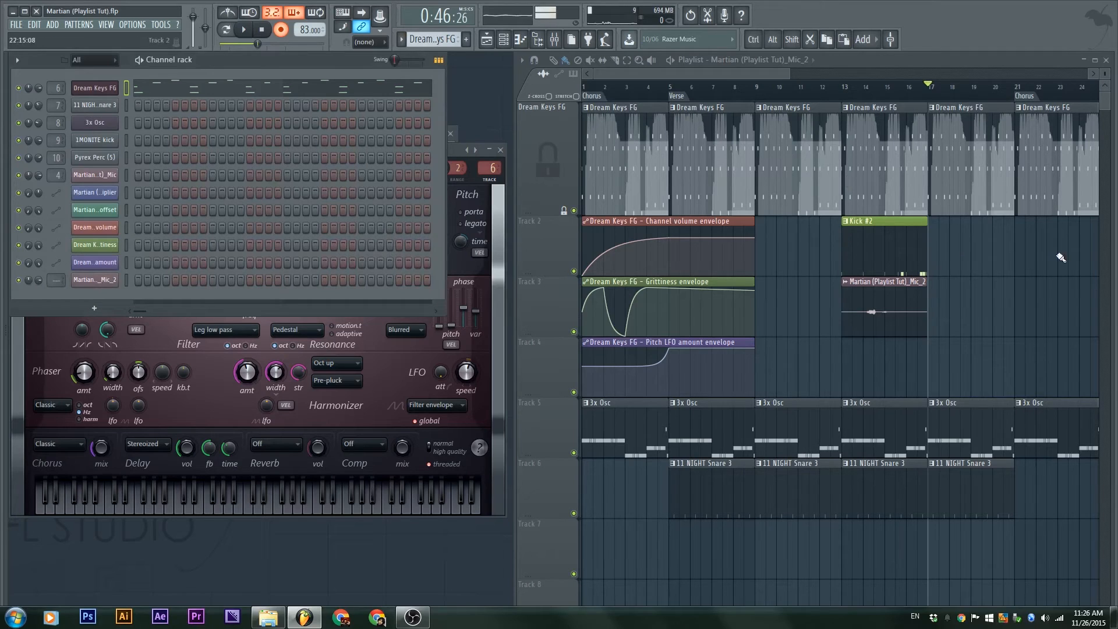
right_click(892, 320)
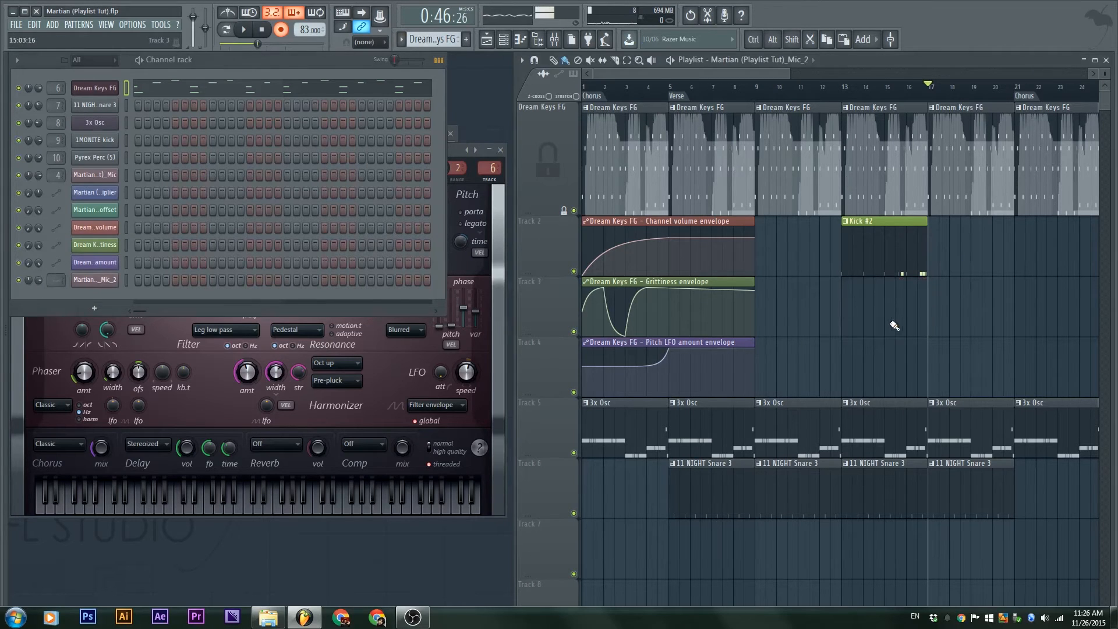
key("F9")
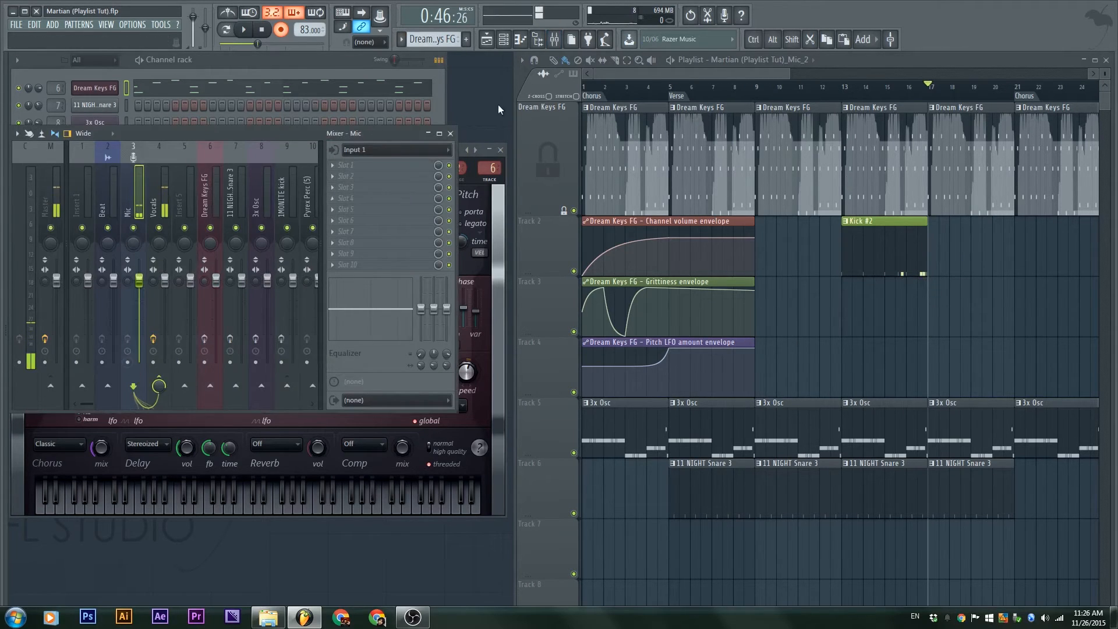
key("F9")
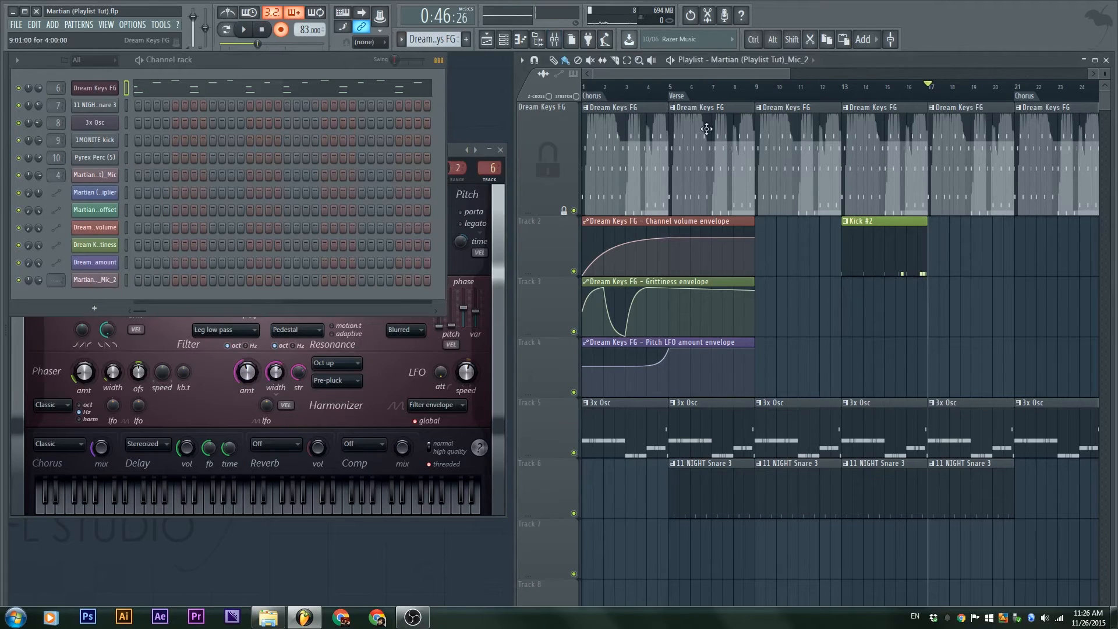
key("r")
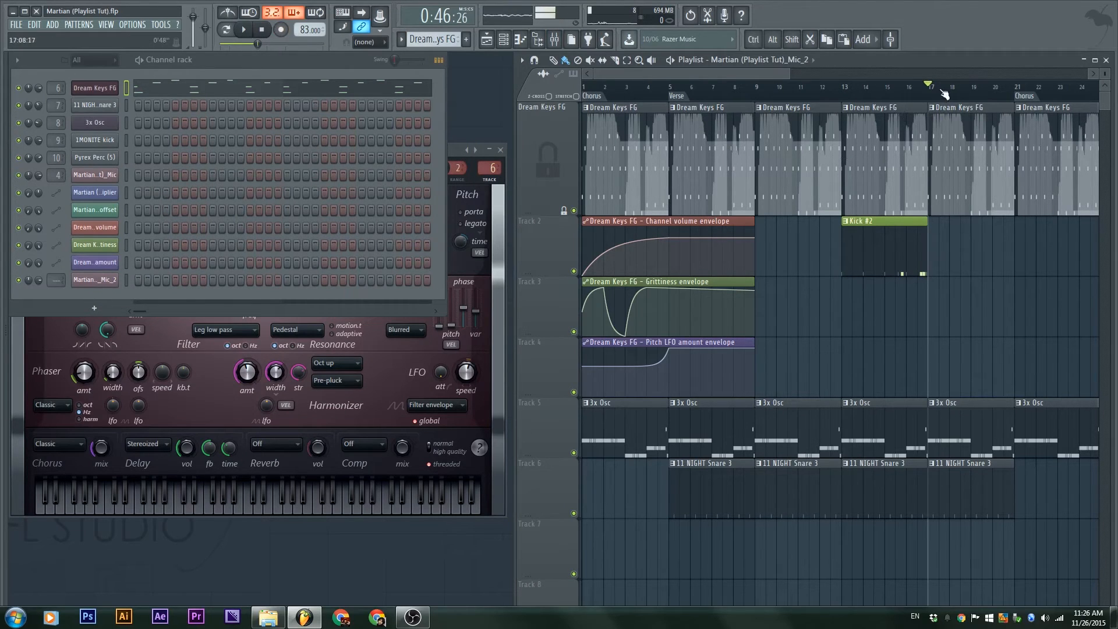
left_click(847, 86)
key("space")
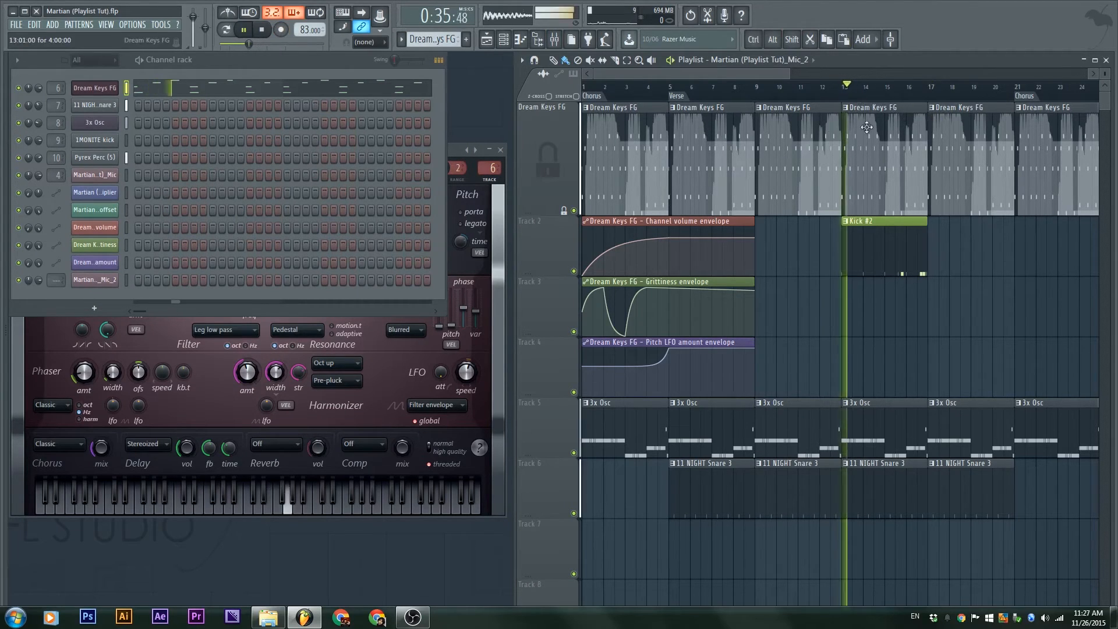
Open the Dream Keys FG piano roll and view its recorded Master volume and Filter env amount events
double_click(875, 154)
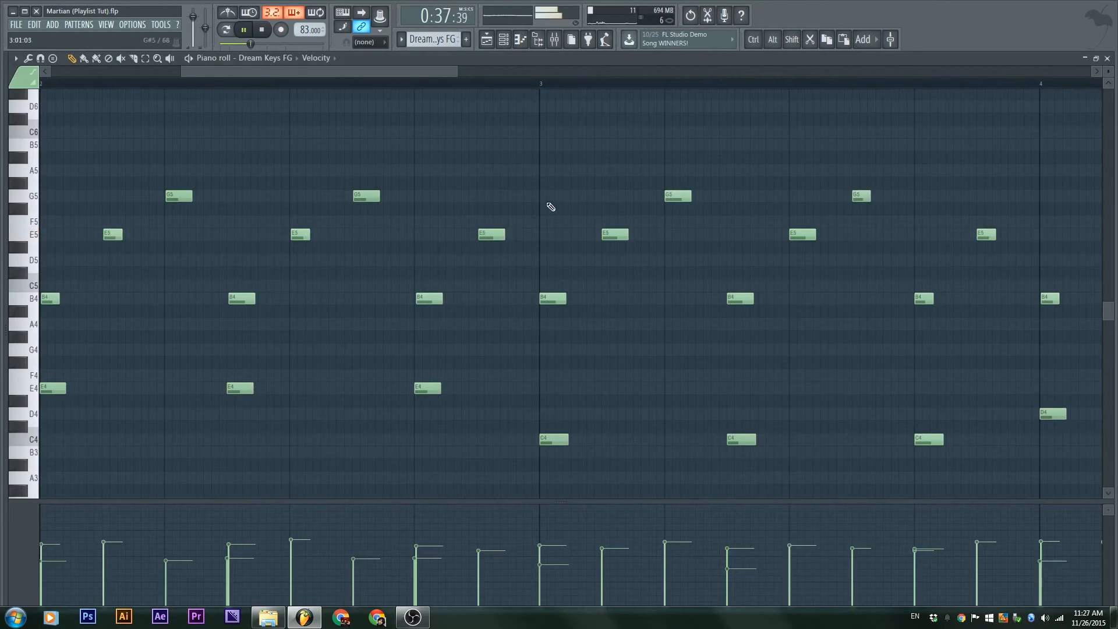
left_click(326, 58)
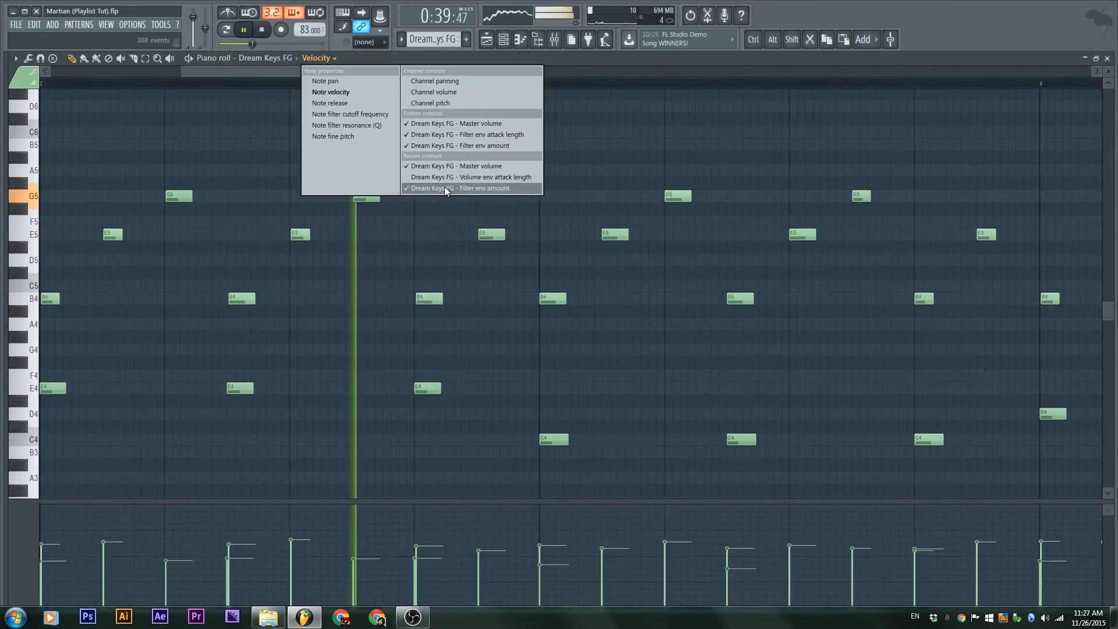
left_click(489, 167)
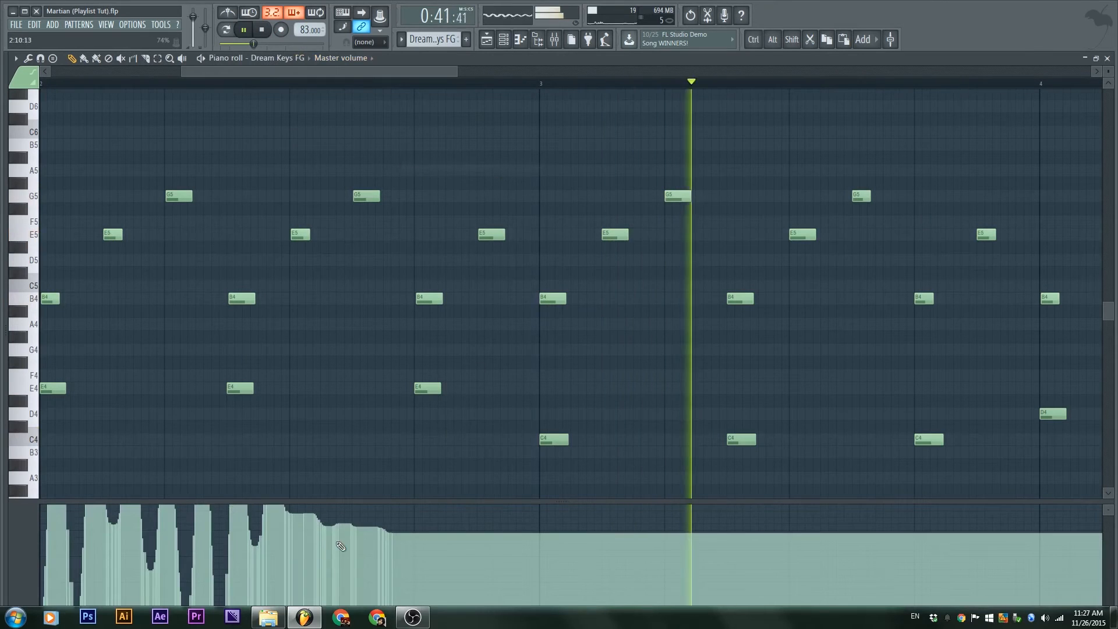
left_click(340, 58)
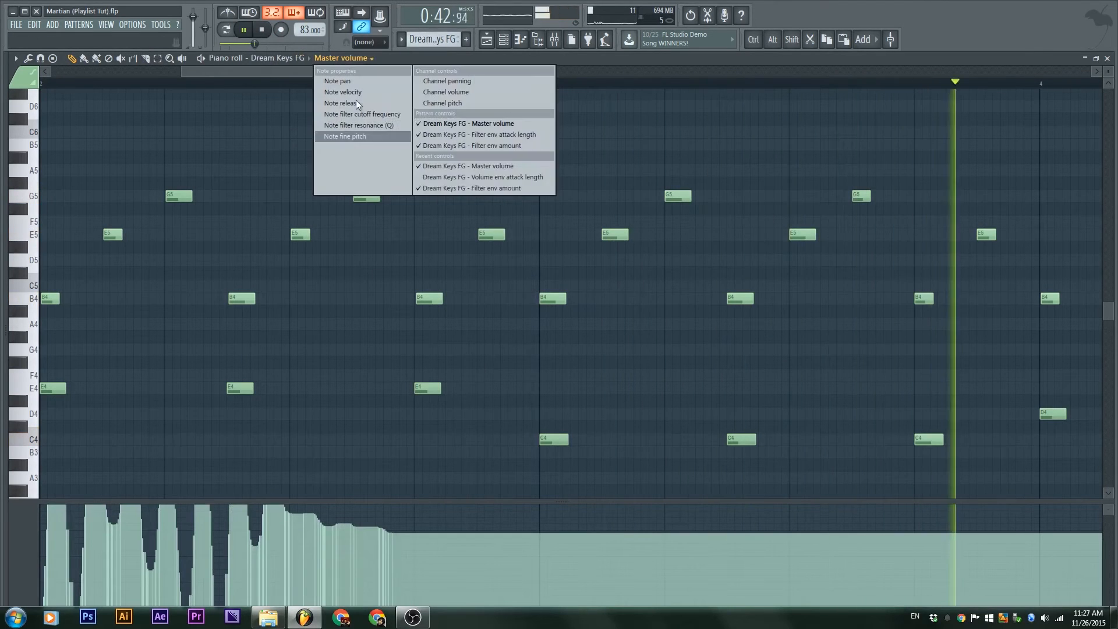
left_click(439, 189)
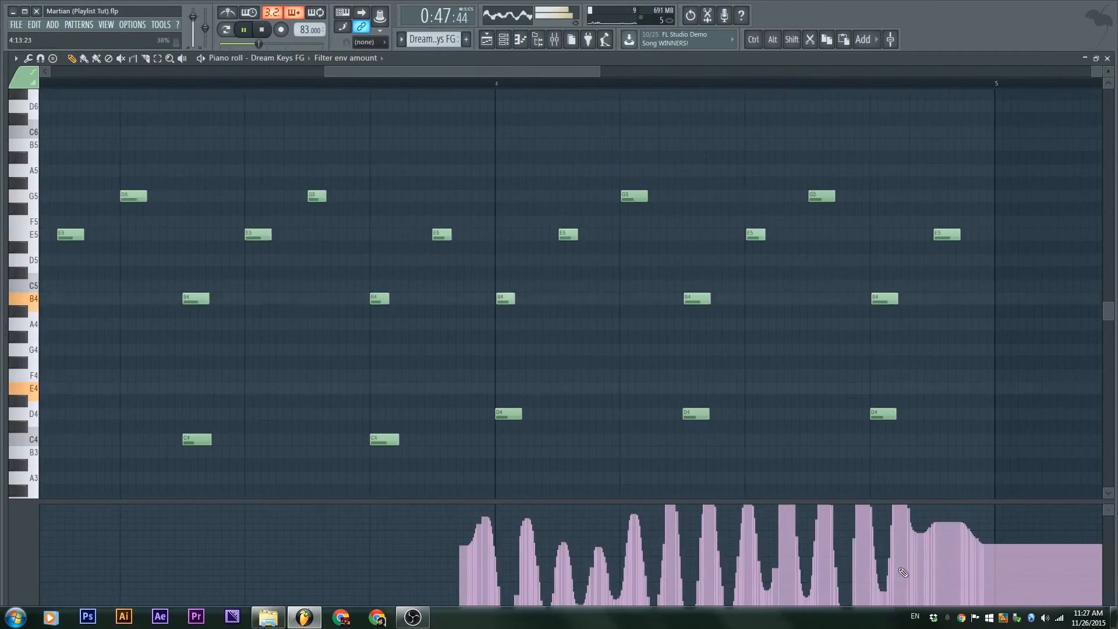
key("space")
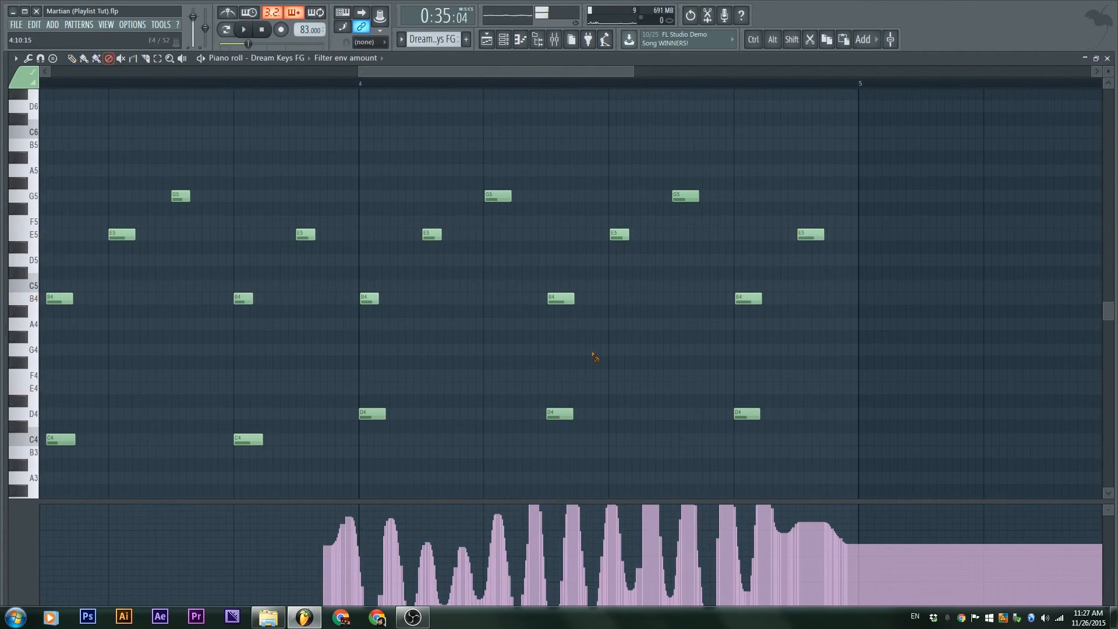
Erase all recorded Filter env amount and Master volume events, then close the piano roll
left_click_drag(933, 584, 389, 589)
left_click_drag(620, 574, 46, 544)
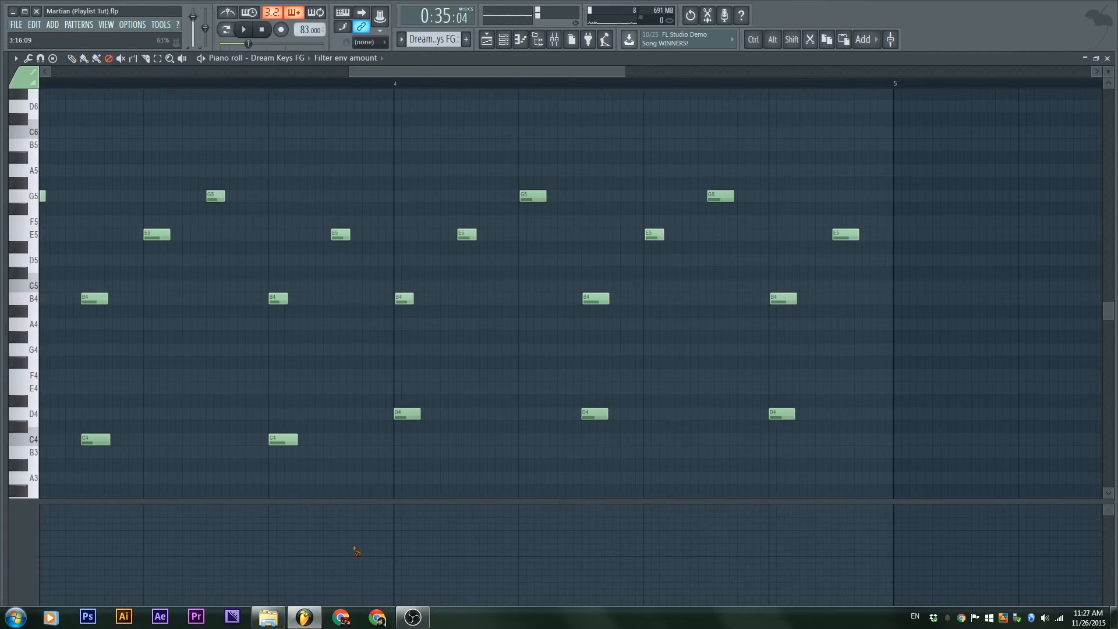
left_click(372, 59)
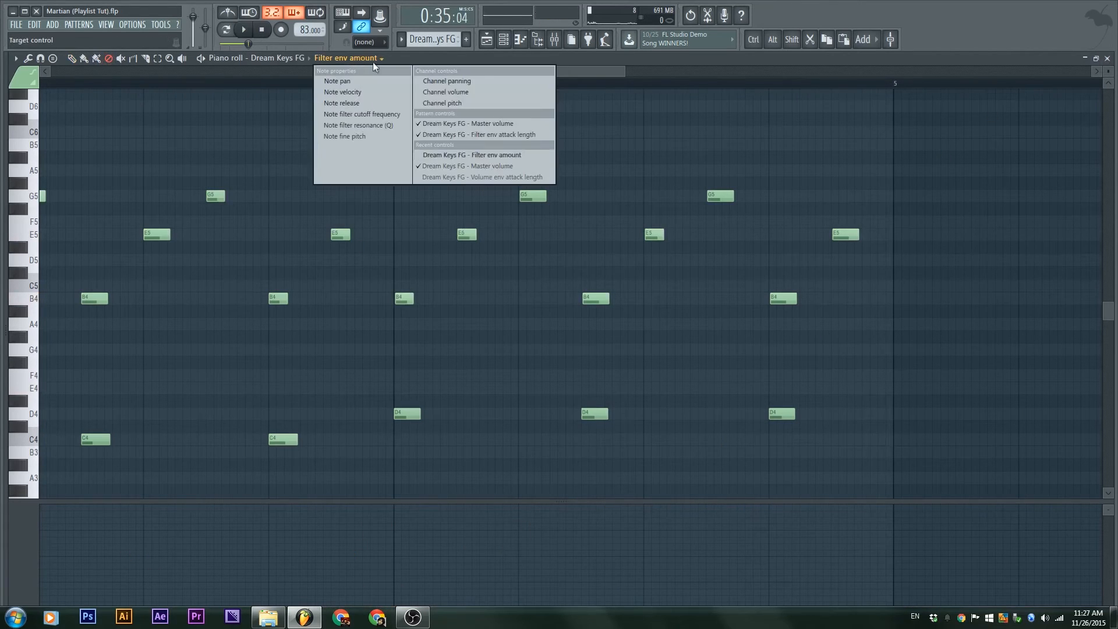
left_click(441, 166)
left_click_drag(505, 560, 29, 548)
left_click_drag(533, 536, 17, 559)
left_click_drag(403, 569, 3, 584)
key("F7")
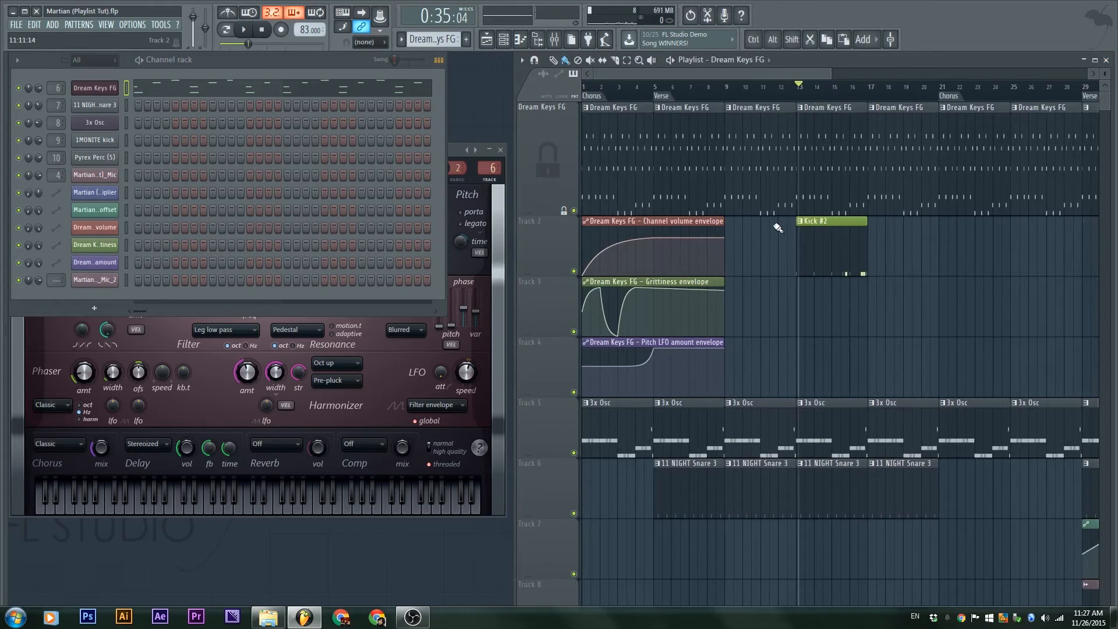
Close the Dream Keys FG instrument window, show the mixer, and preview the song
left_click(452, 149)
left_click(500, 150)
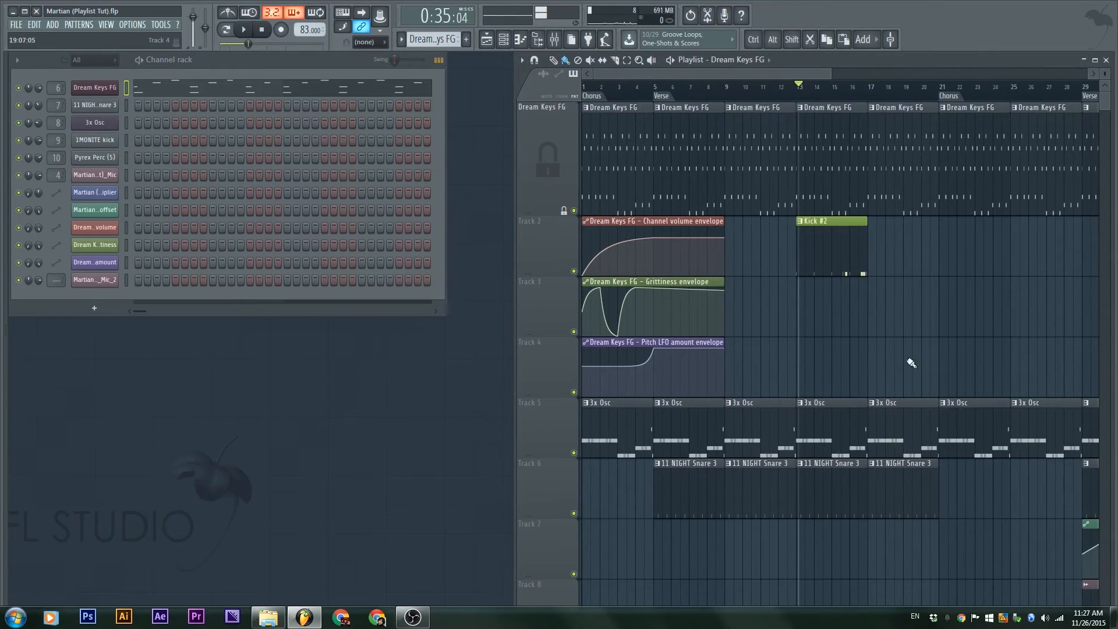
scroll(911, 362, "down", 2)
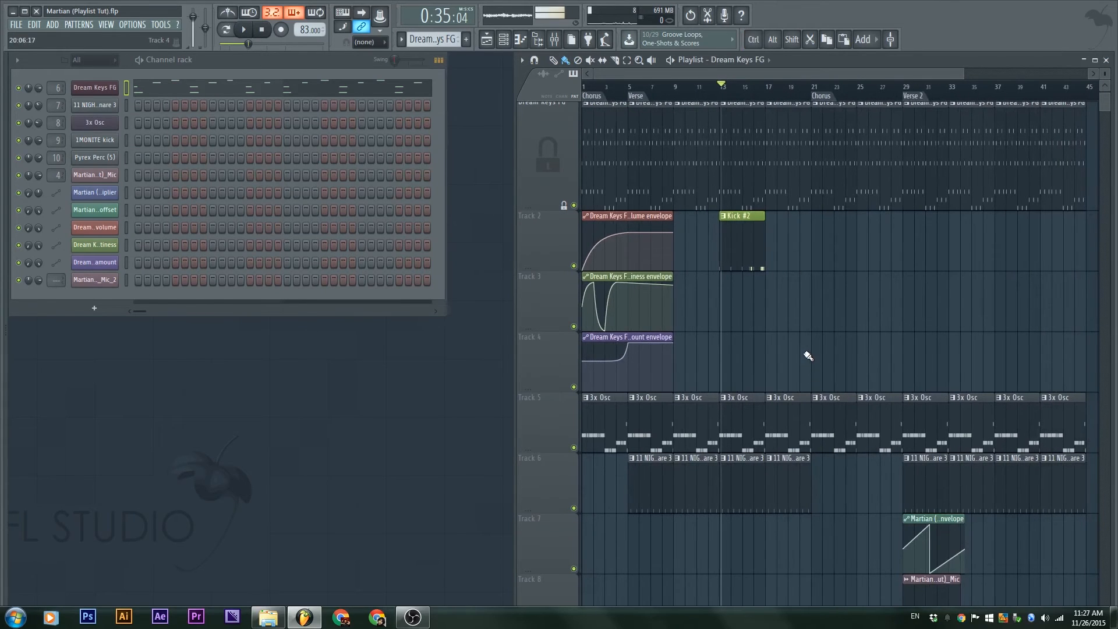
key("F9")
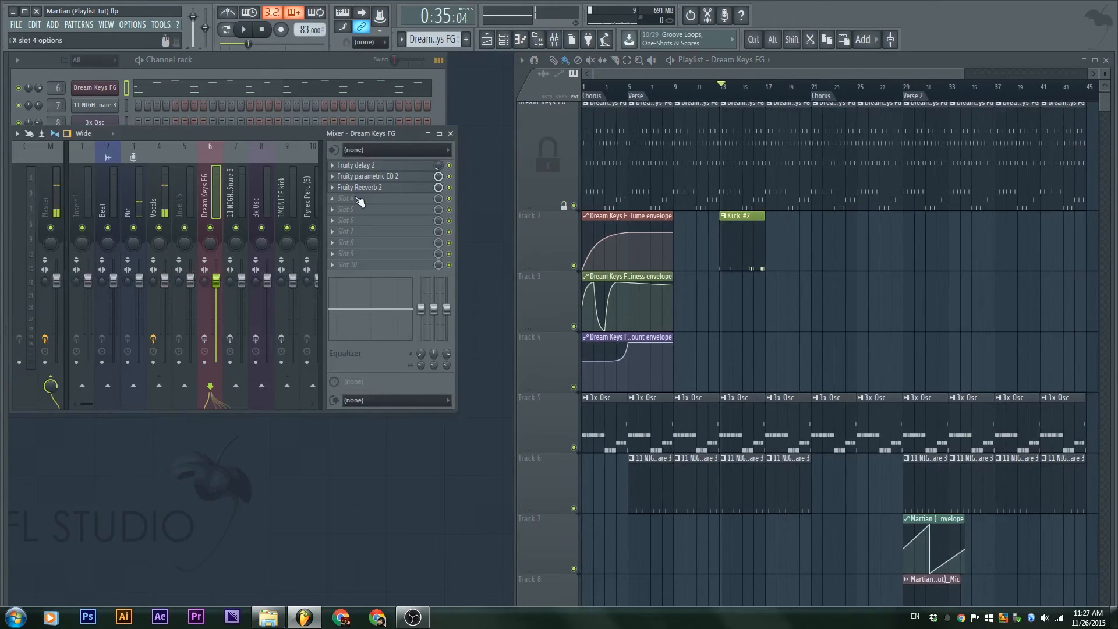
key("space")
key("space")
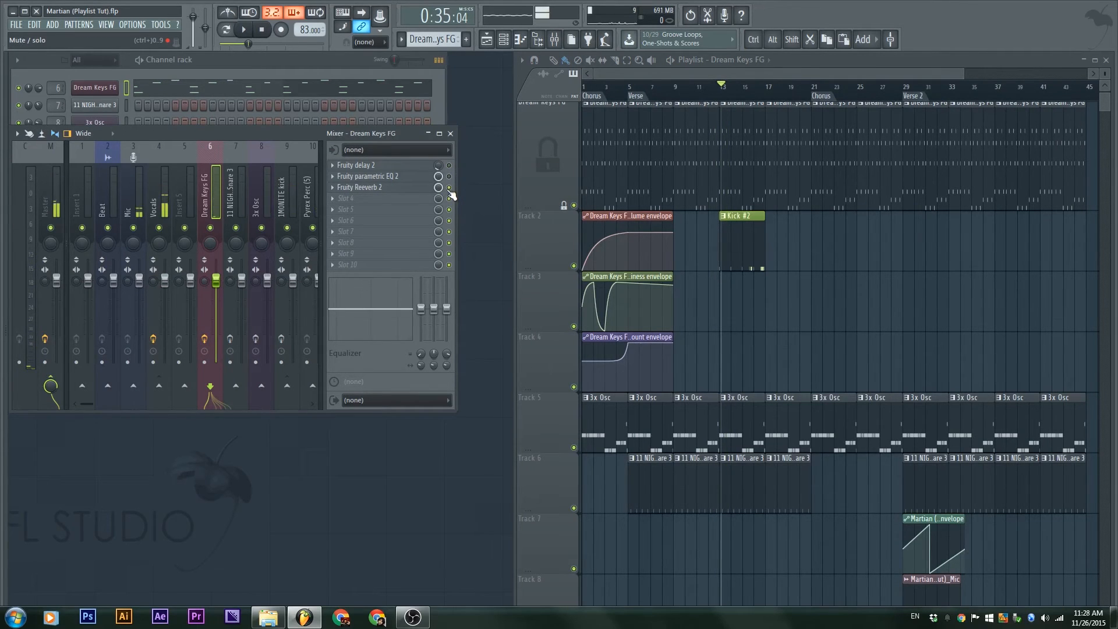
key("space")
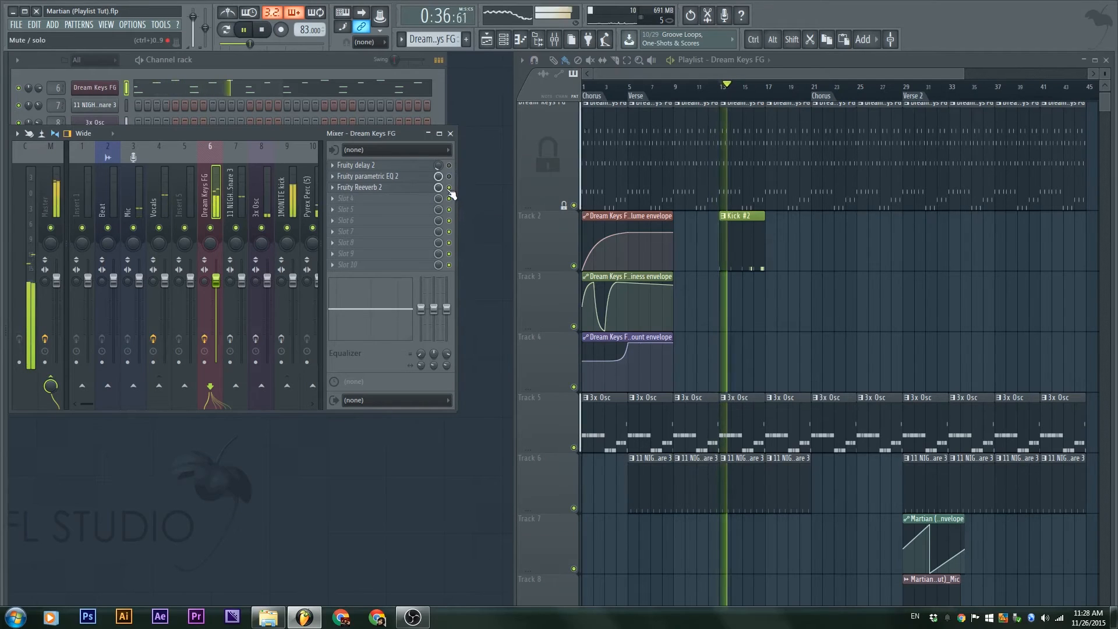
key("space")
Create an automation clip for the Fruity Reeverb 2 mix level on the Dream Keys FG insert
left_click(430, 189)
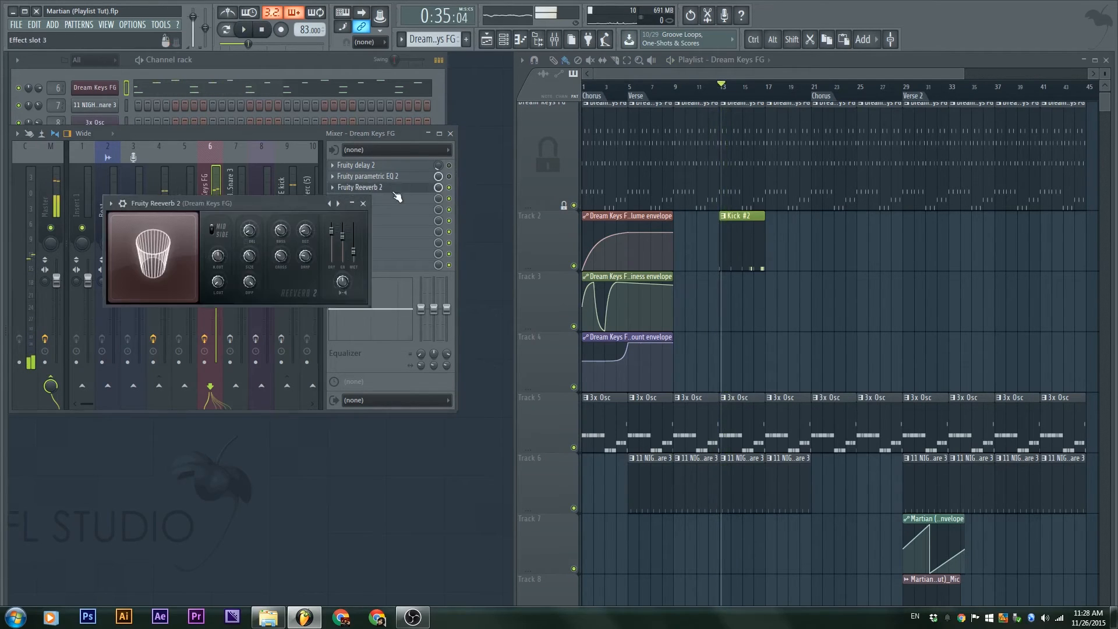
right_click(306, 233)
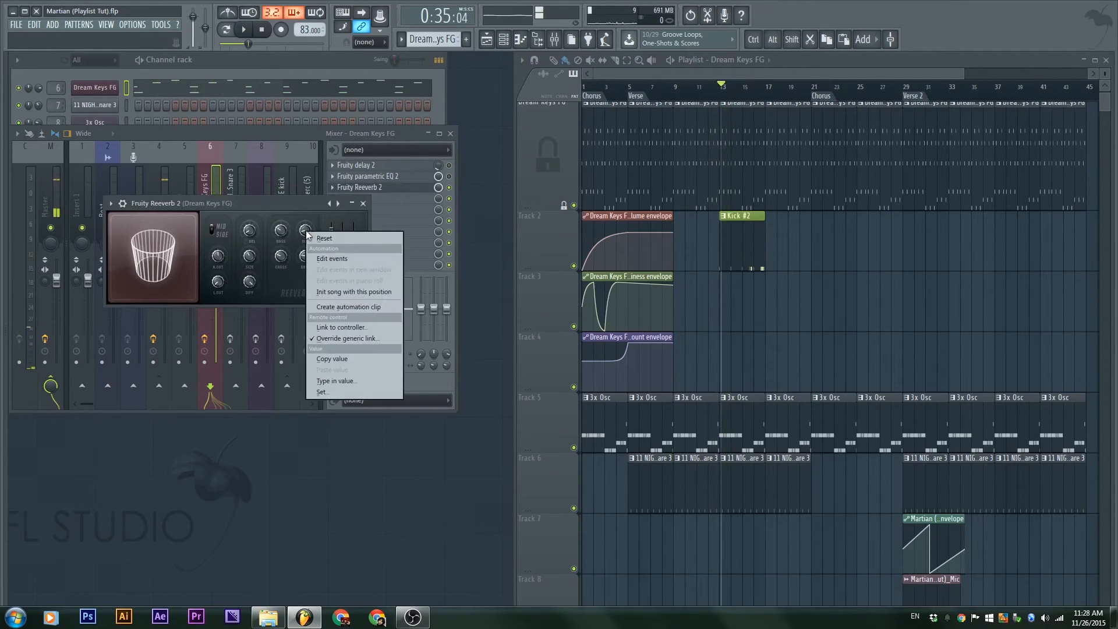
left_click(295, 292)
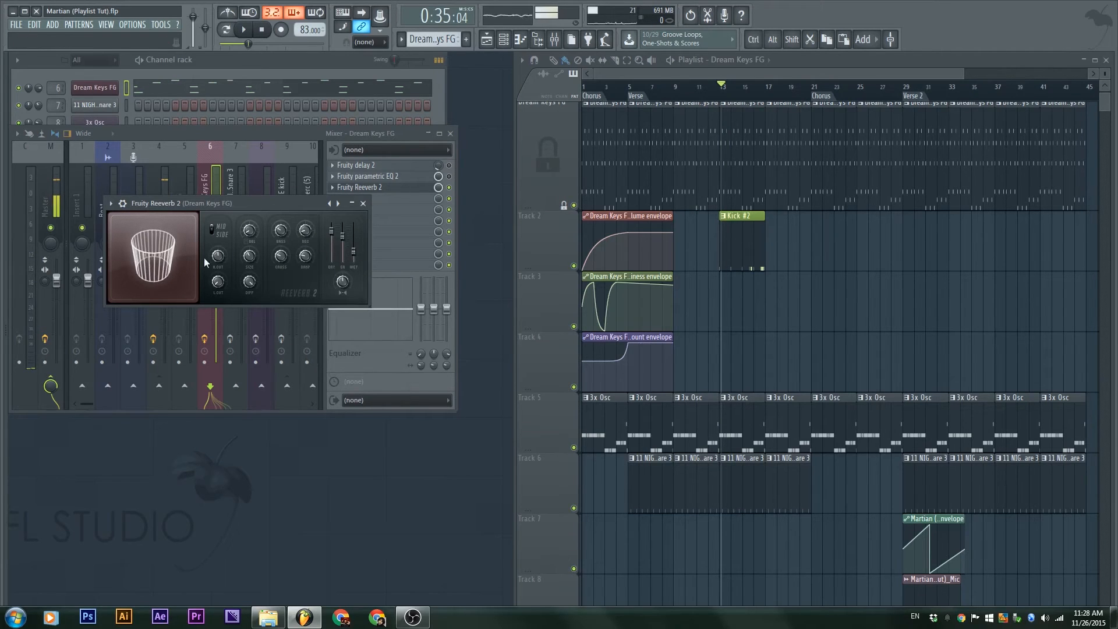
left_click(363, 203)
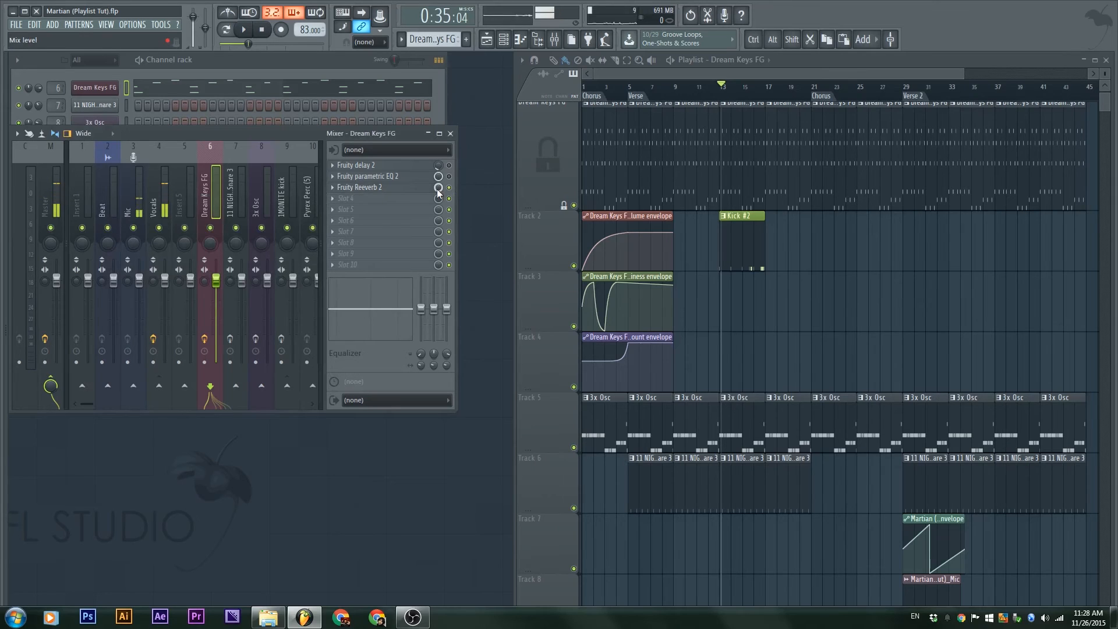
right_click(439, 187)
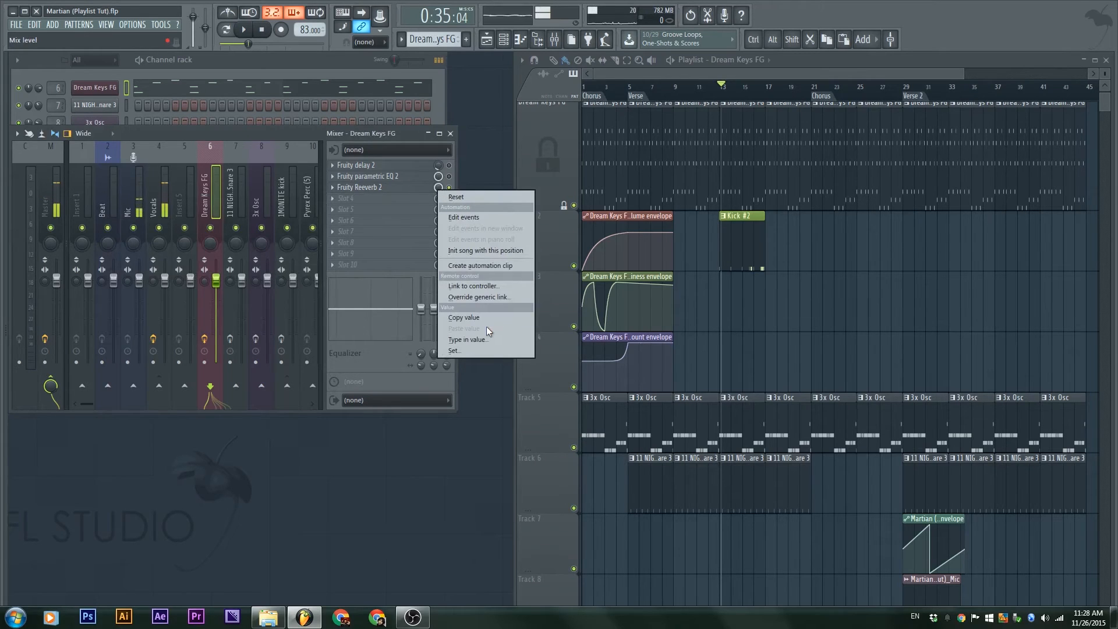
left_click(495, 266)
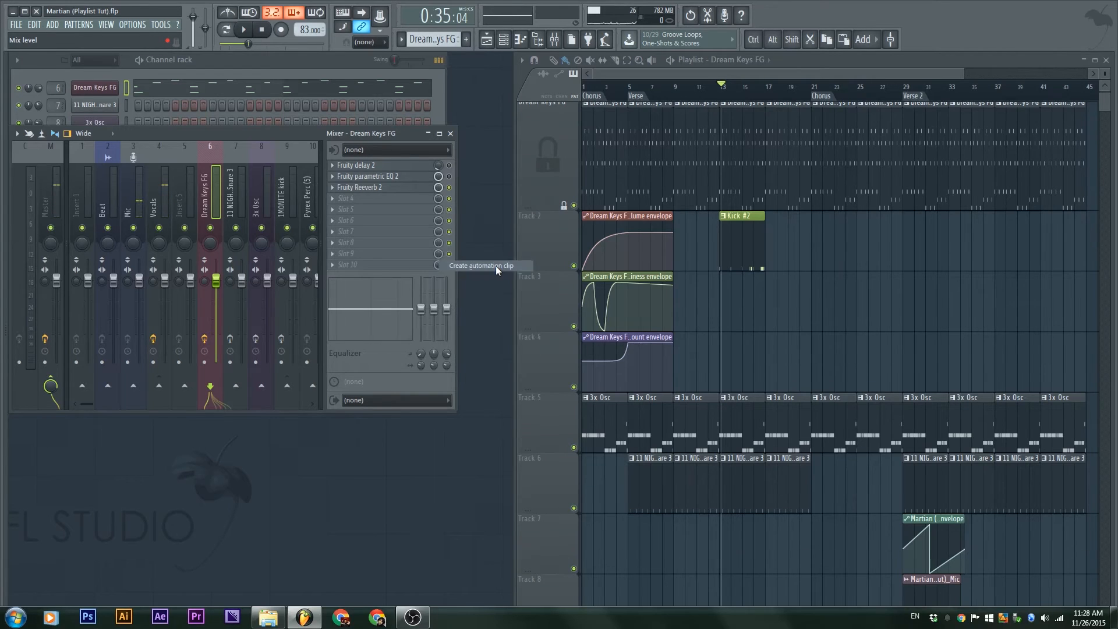
Drop the reverb mix to zero at the Verse, then add a full-level point as a Hold step
scroll(728, 355, "down", 1)
scroll(654, 526, "down", 3)
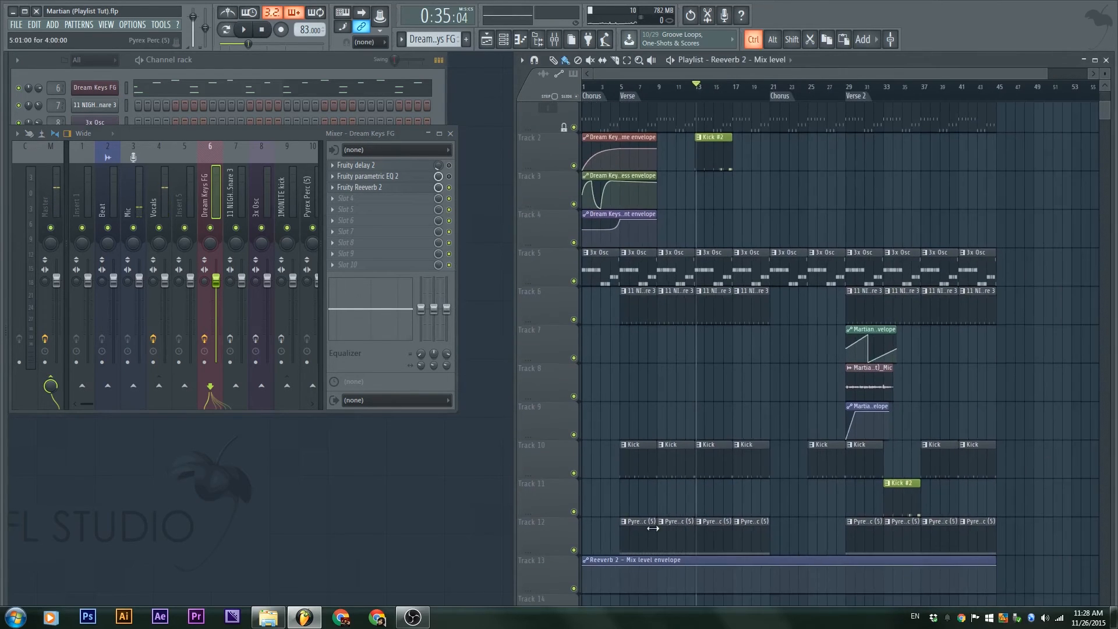
scroll(637, 437, "down", 3)
scroll(617, 489, "up", 4)
scroll(611, 507, "up", 4)
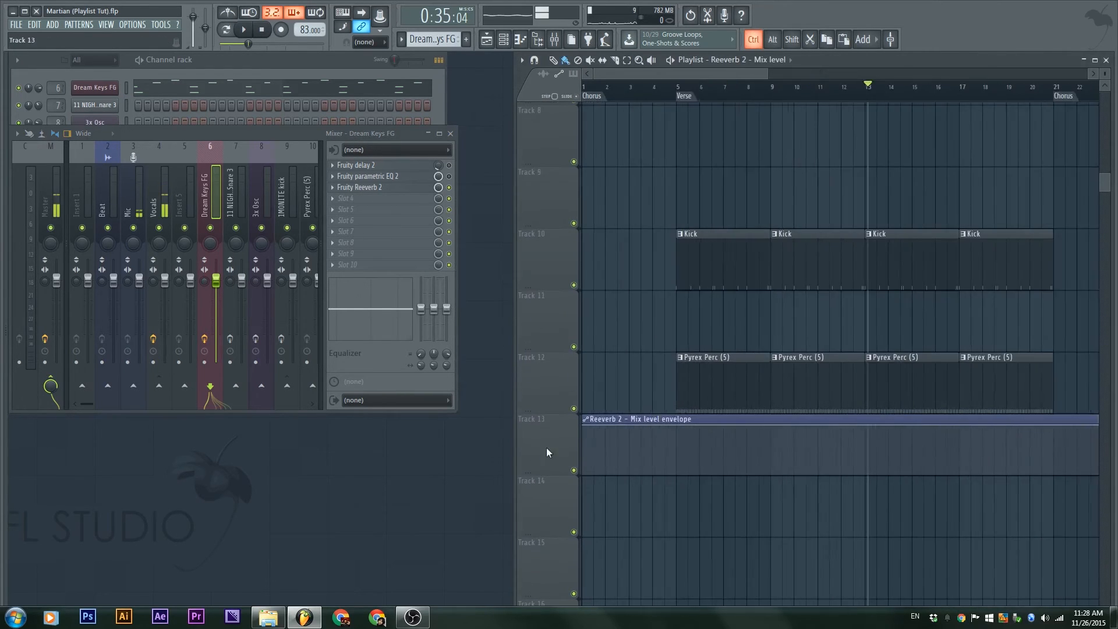
left_click_drag(679, 449, 679, 491)
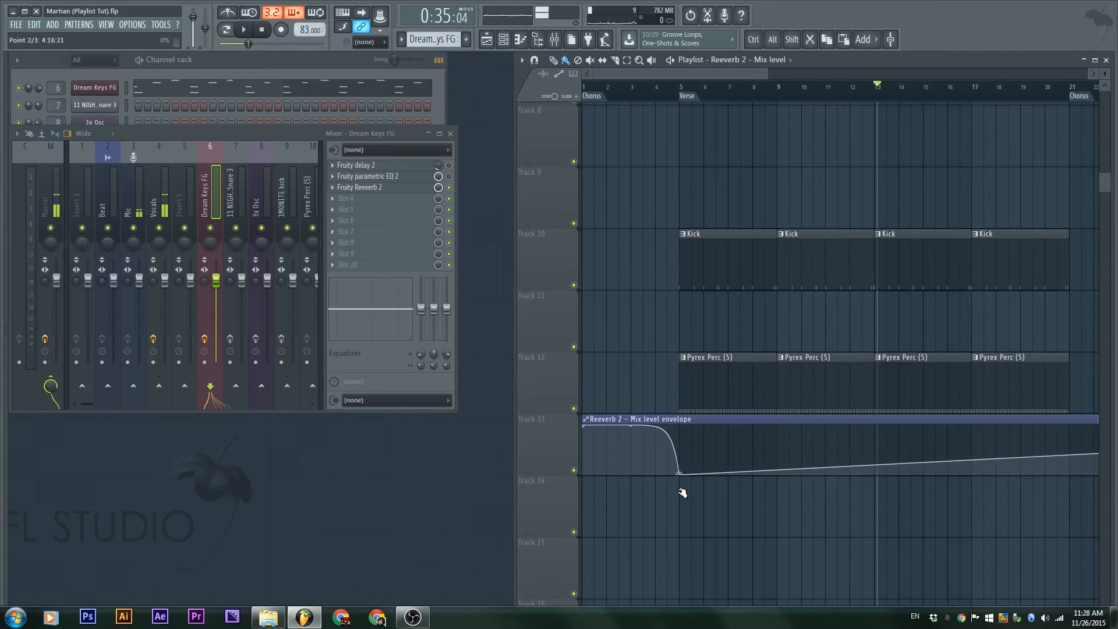
left_click(754, 436)
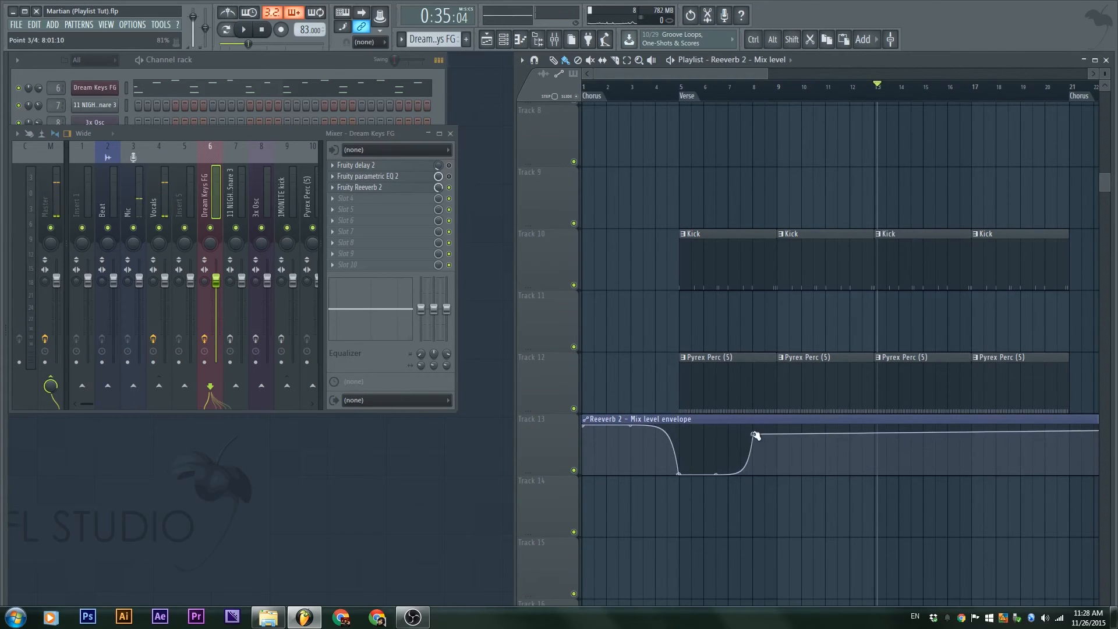
right_click(755, 435)
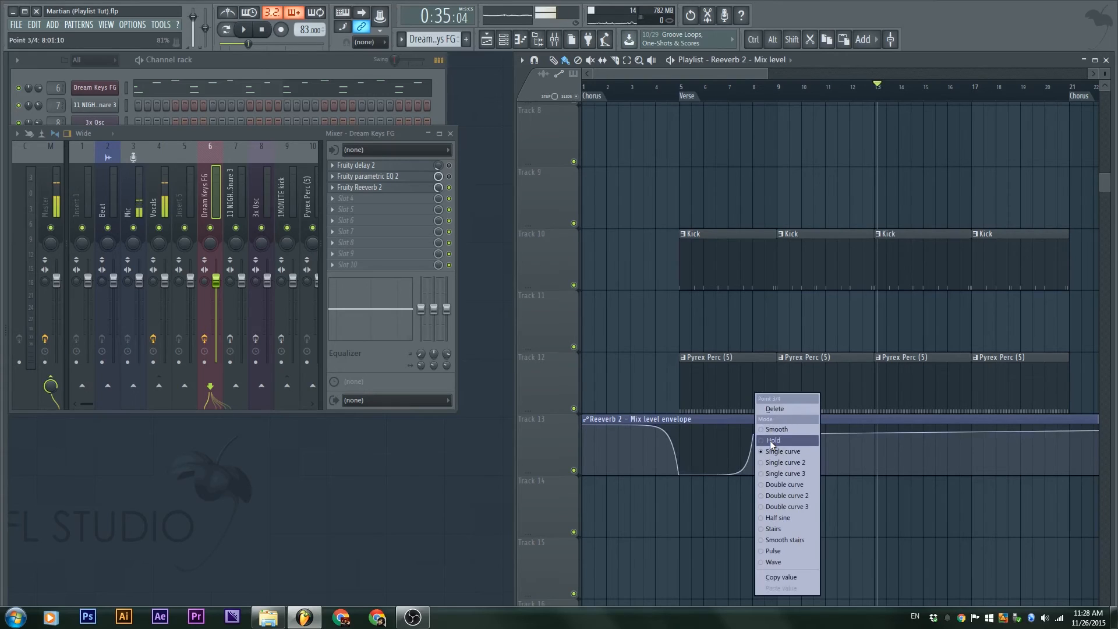
left_click(772, 442)
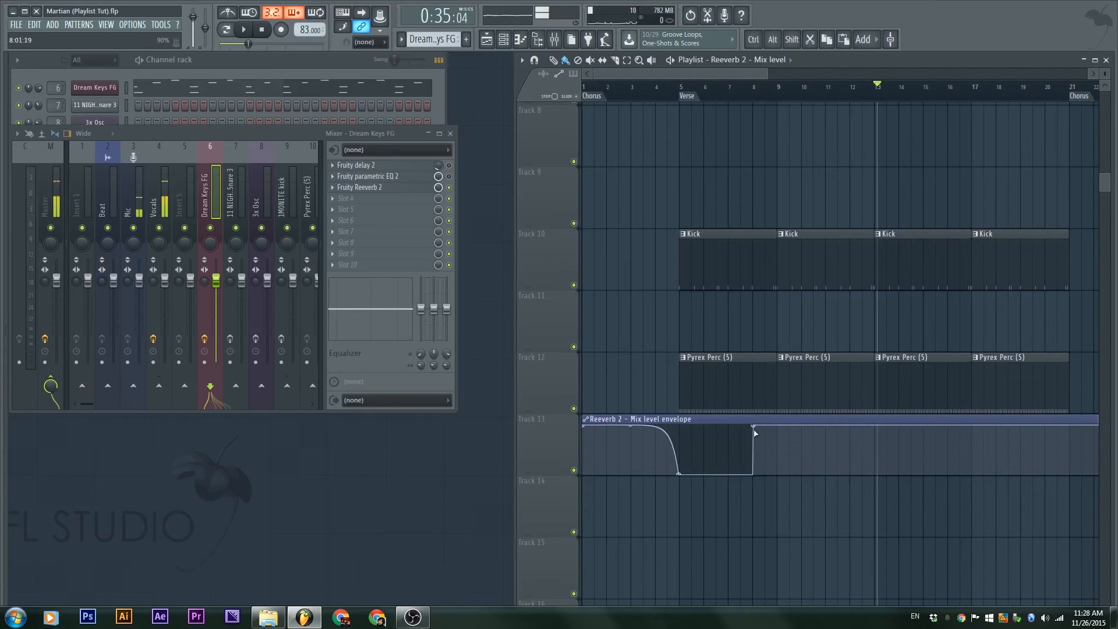
right_click(755, 435)
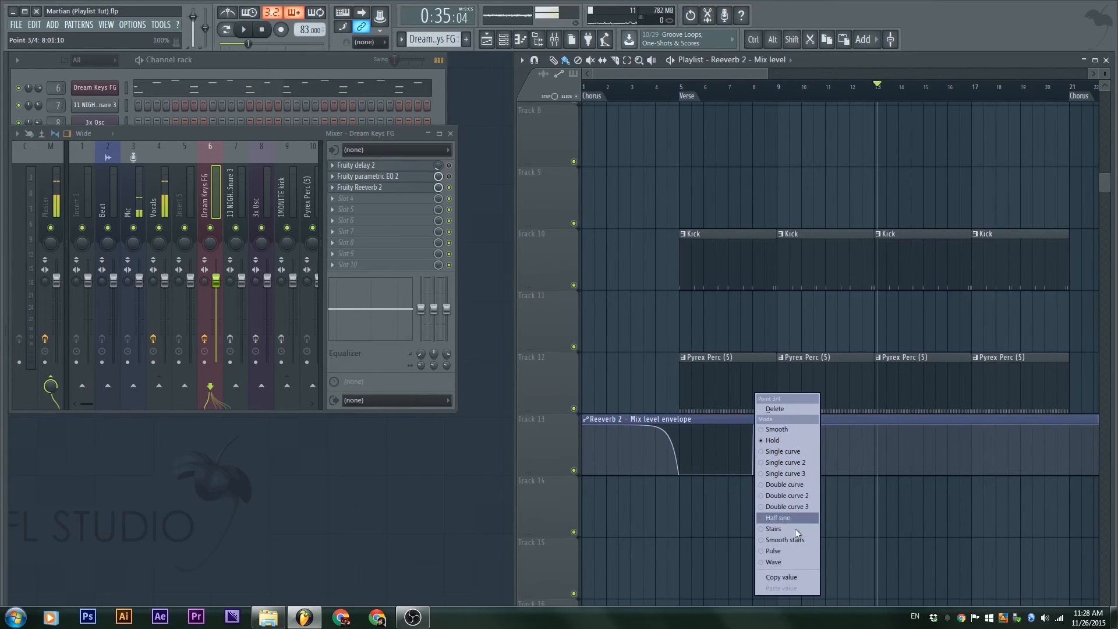
left_click(627, 528)
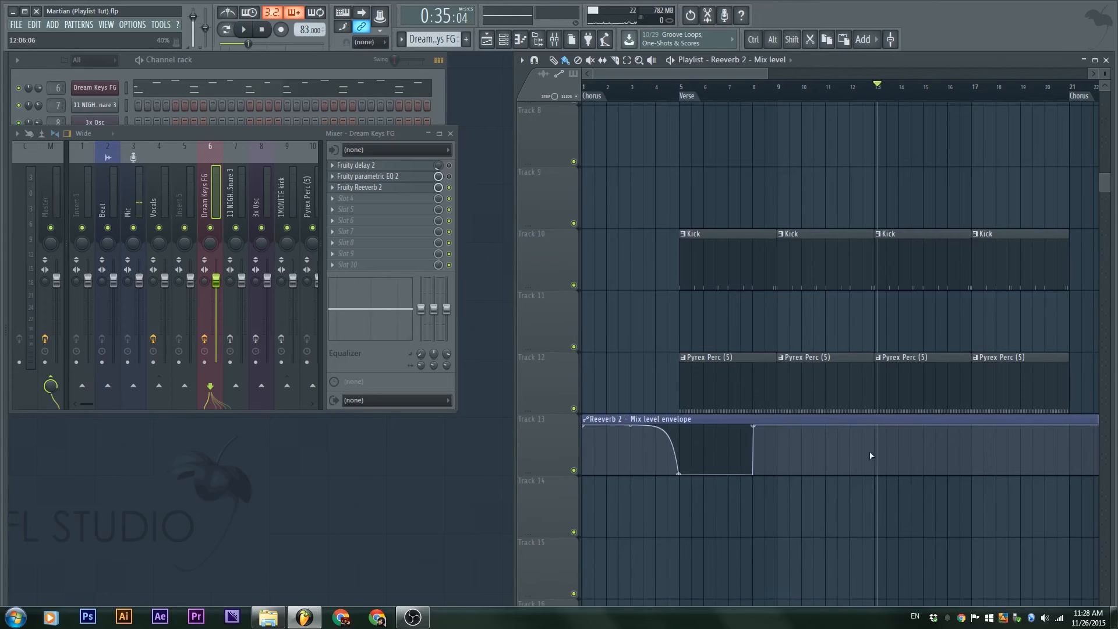
Add a zero-level point and a raised point lowered to a middle level, copying that level
left_click(804, 440)
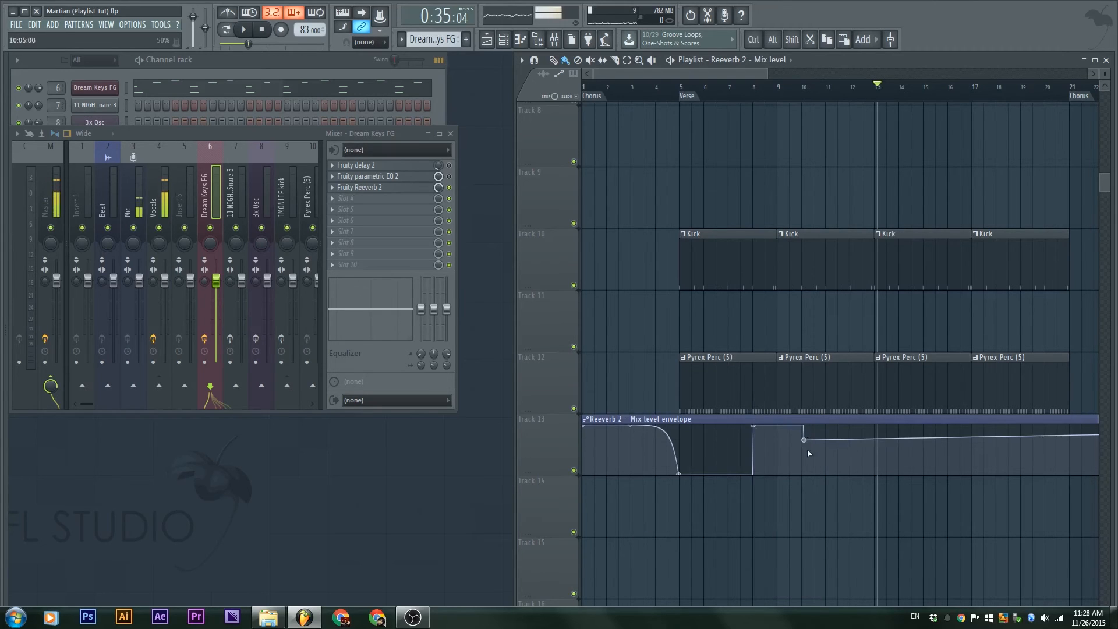
left_click_drag(804, 440, 802, 481)
left_click_drag(874, 470, 878, 425)
right_click(875, 426)
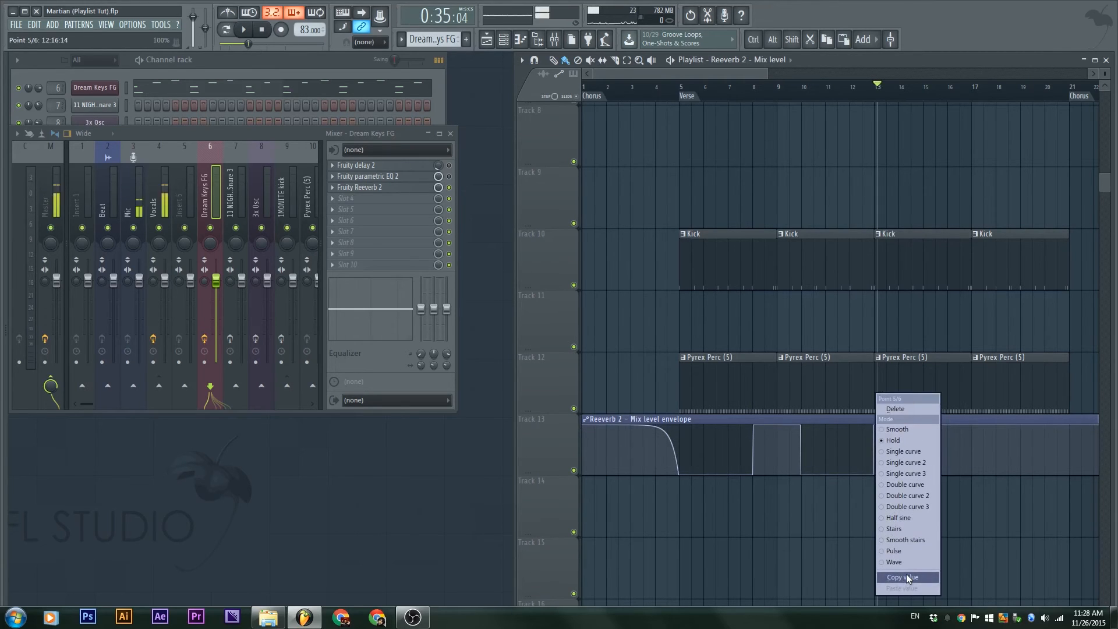
left_click(904, 577)
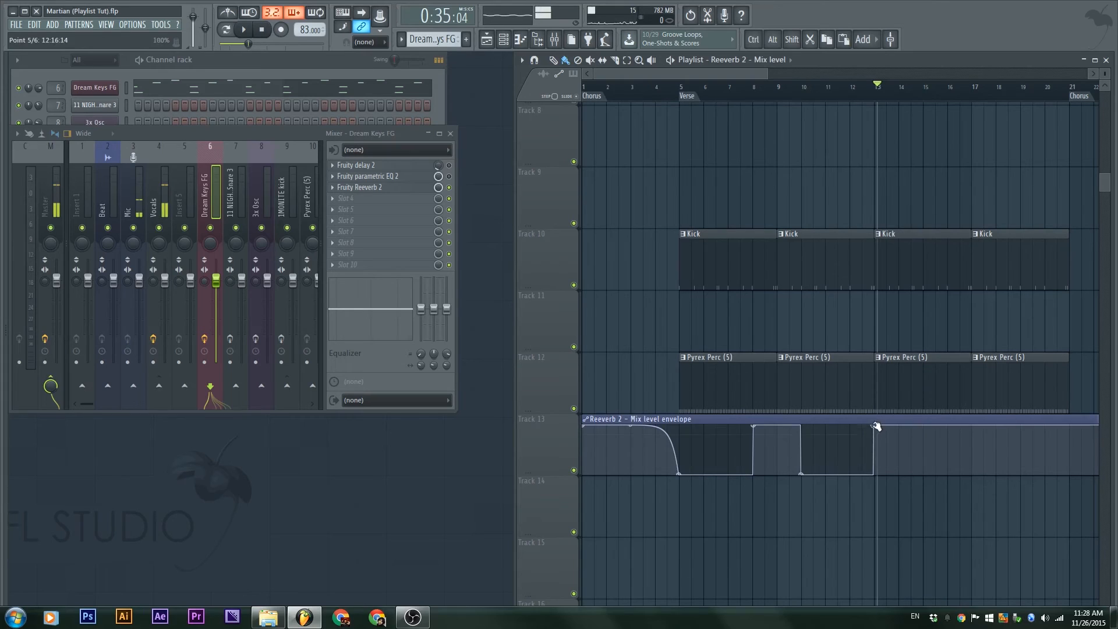
left_click_drag(876, 427, 874, 453)
right_click(875, 454)
left_click(911, 578)
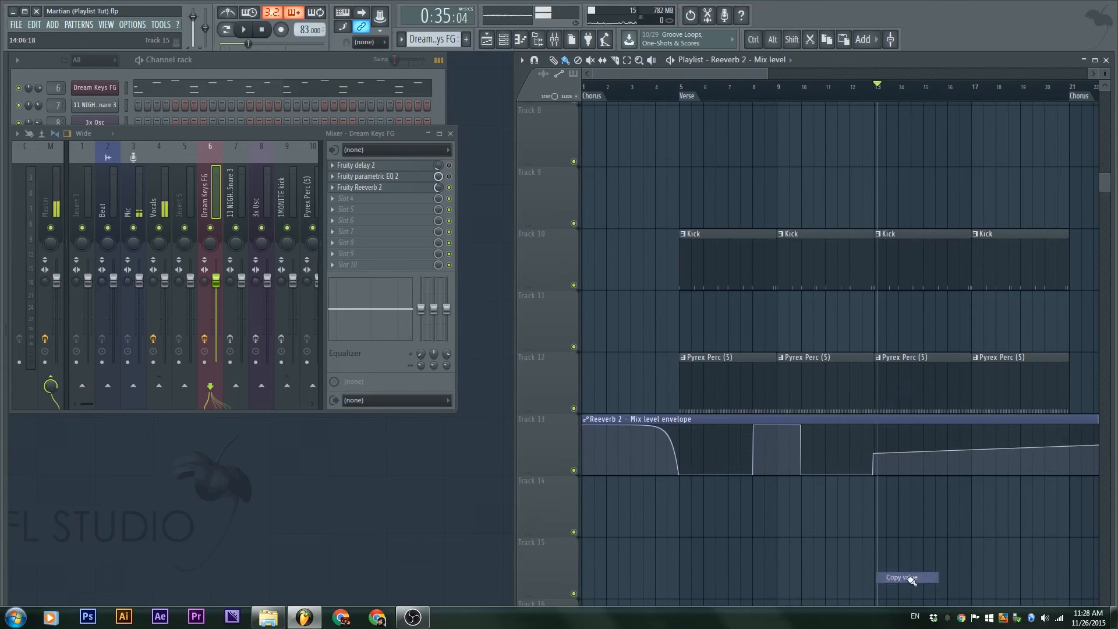
Add further envelope points and paste the copied middle level to form another hold step
left_click(969, 474)
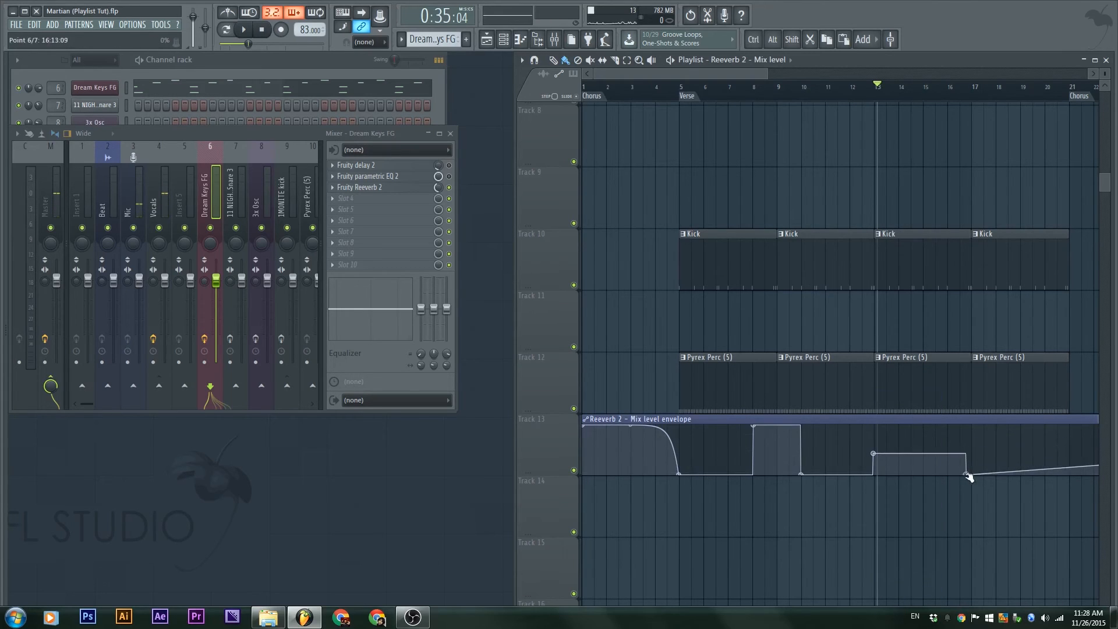
left_click(1063, 457)
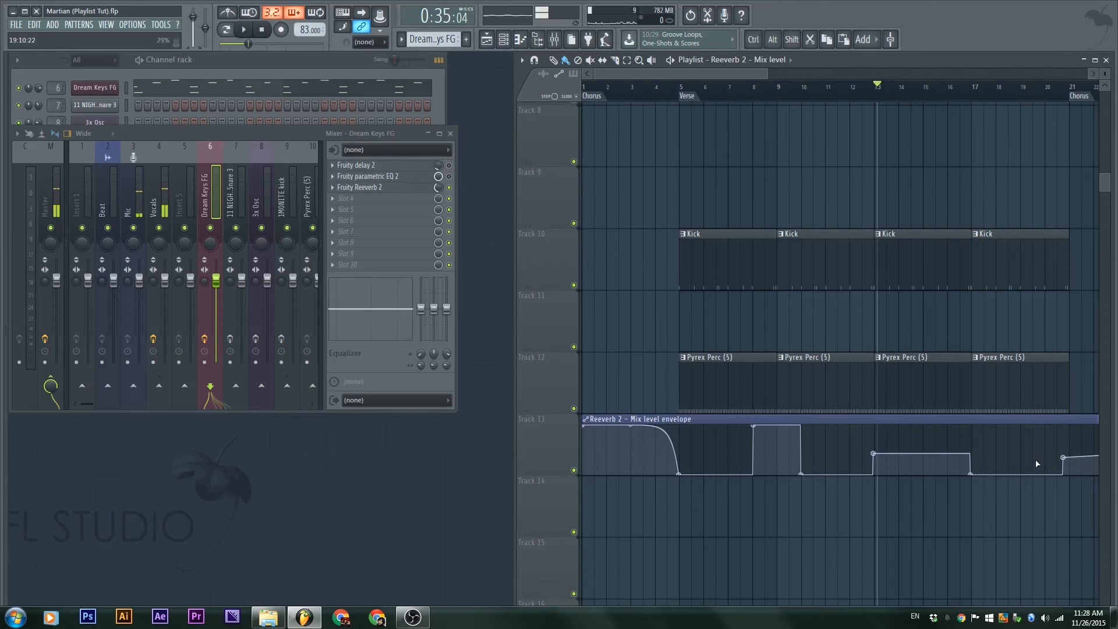
right_click(1063, 458)
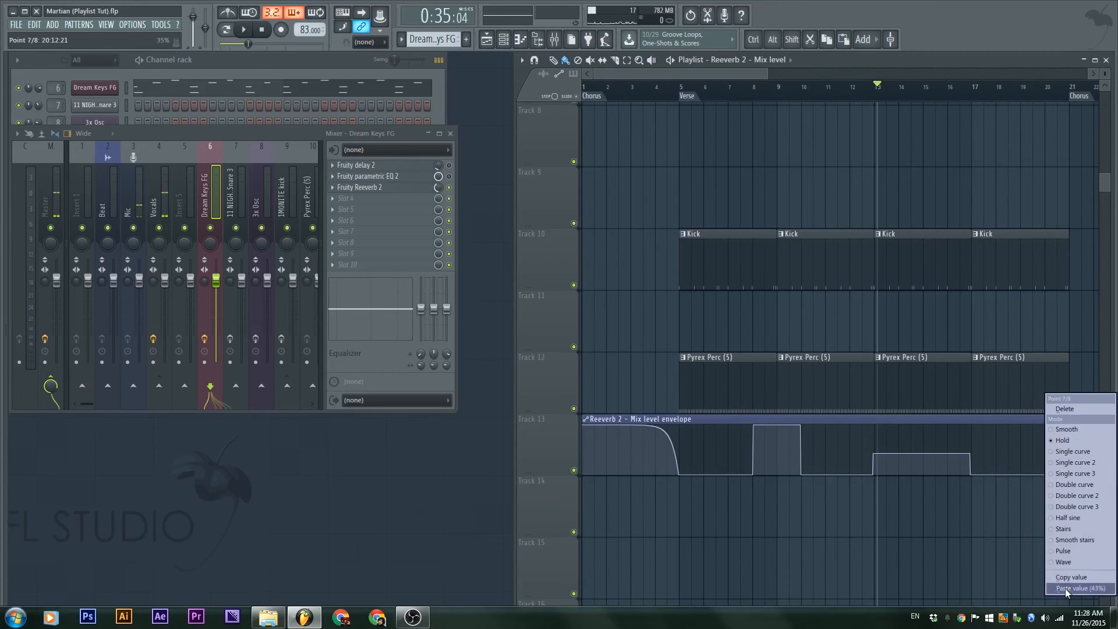
left_click(1064, 588)
left_click_drag(1066, 544, 759, 503)
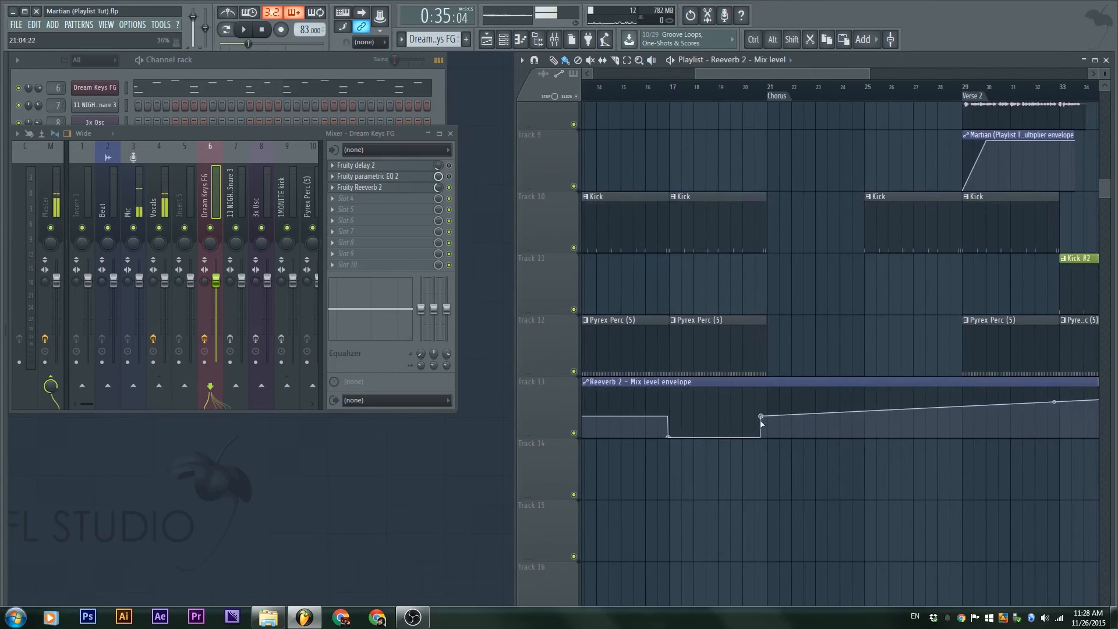
left_click(857, 437)
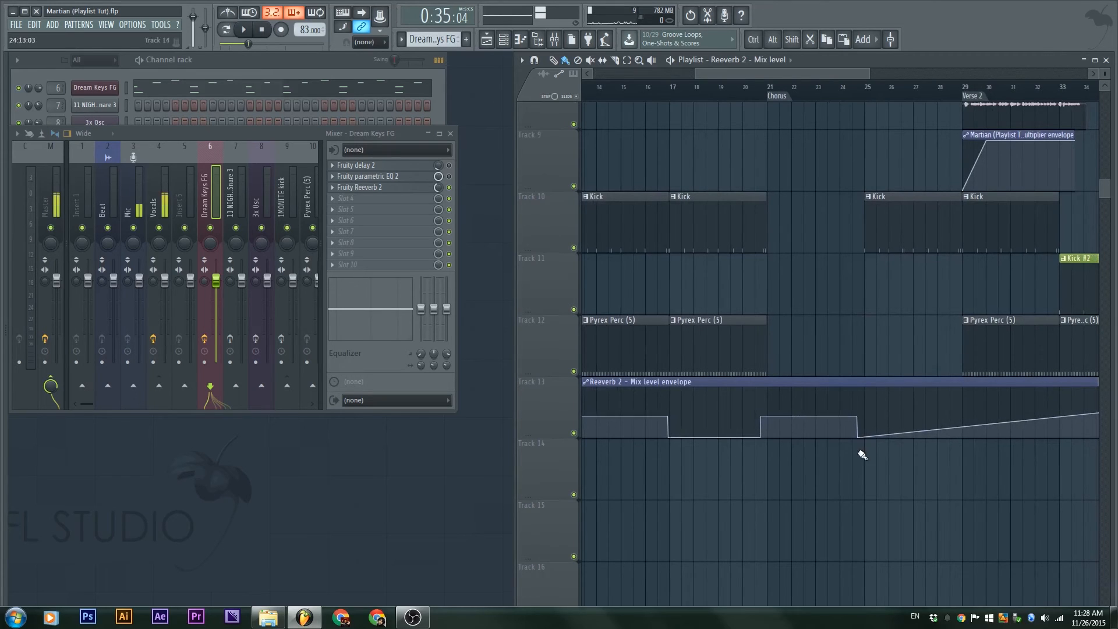
Add a full-level point before Verse 2 set to Pulse, with fewer, wider pulses
left_click_drag(950, 430, 954, 380)
right_click(949, 388)
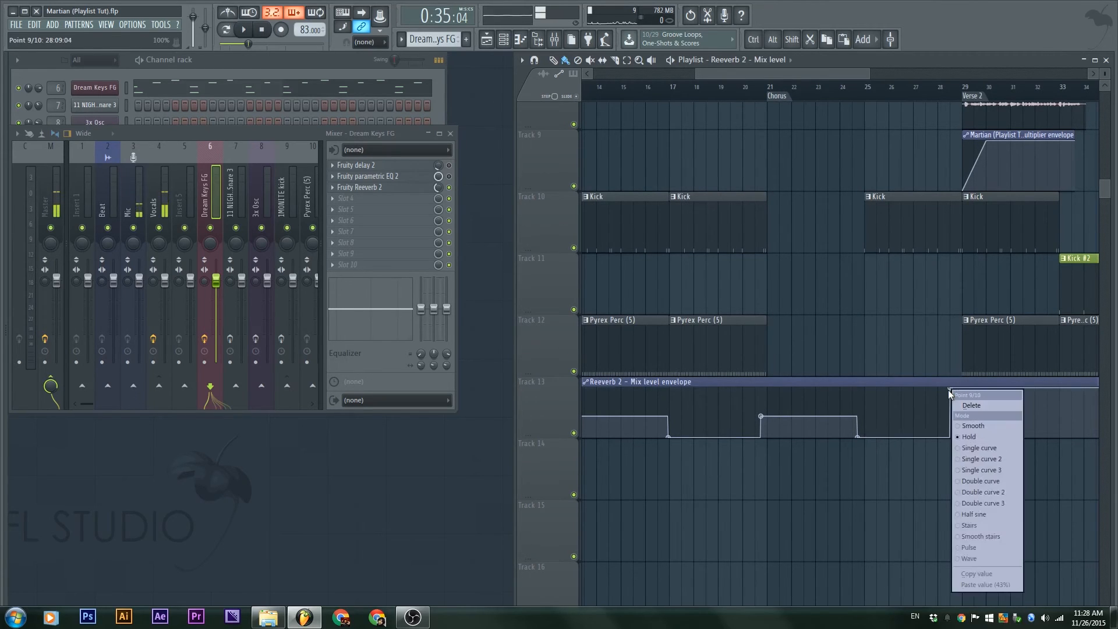
left_click(987, 548)
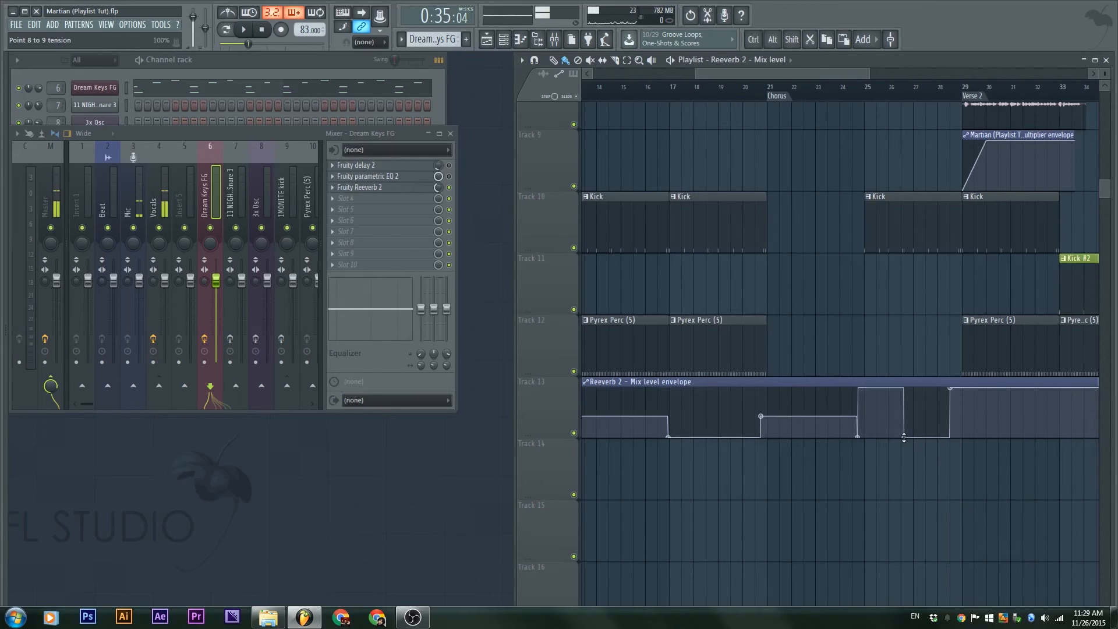
left_click_drag(904, 436, 838, 324)
scroll(832, 302, "up", 3)
scroll(827, 259, "up", 4)
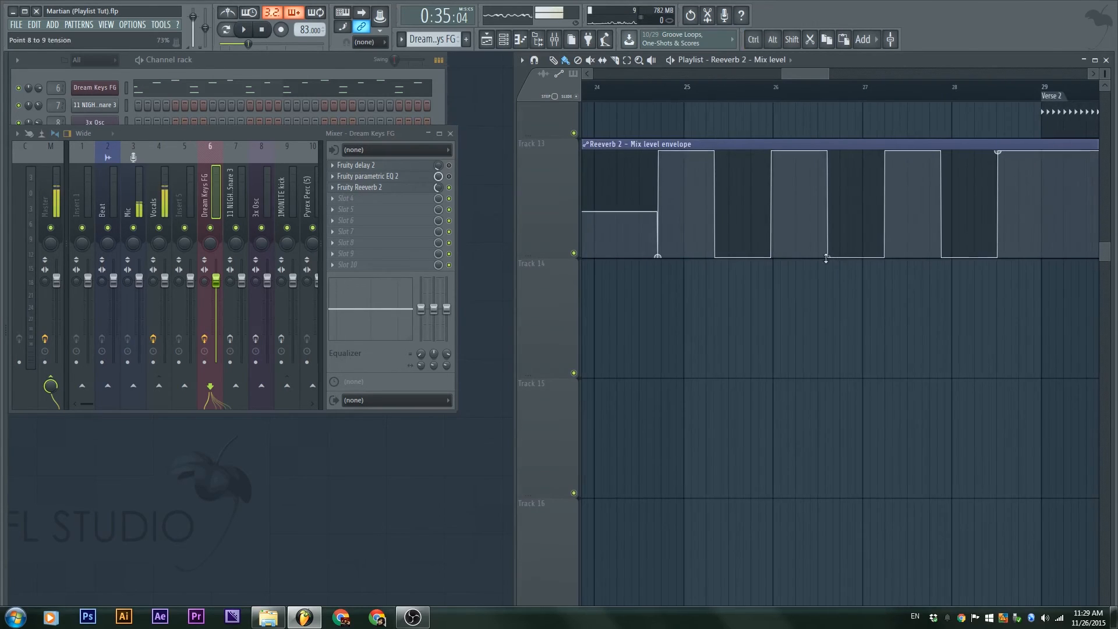
left_click_drag(827, 257, 828, 253)
scroll(894, 342, "down", 4)
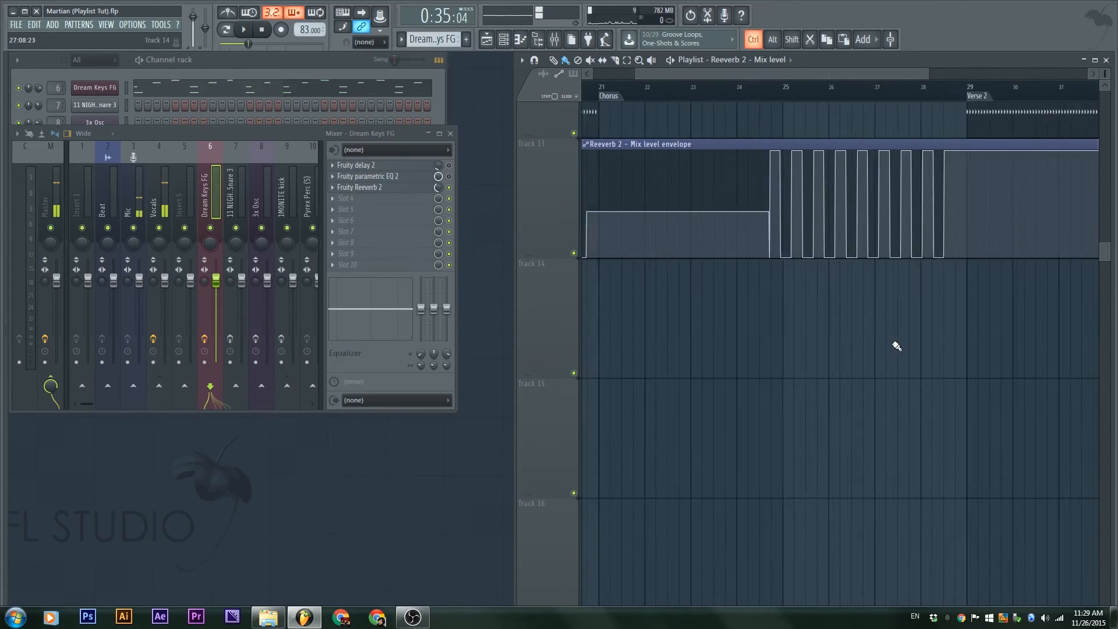
Reshape the envelope's opening at bar 1 into a steep early drop
left_click_drag(691, 291, 1093, 337)
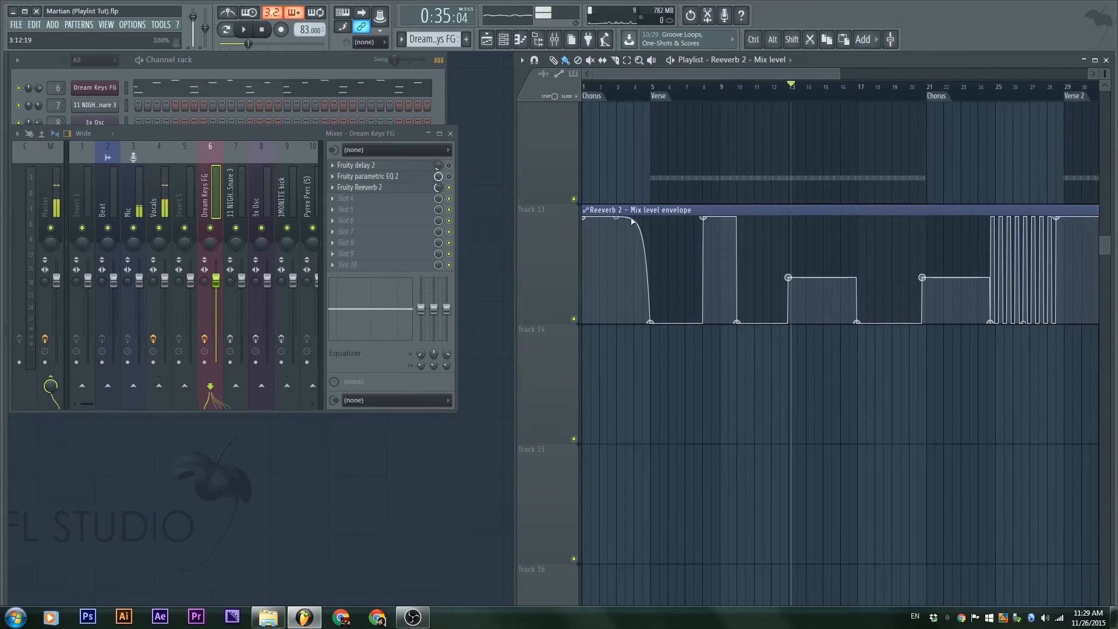
left_click_drag(613, 219, 613, 267)
mouse_move(616, 322)
left_mouse_down()
mouse_move(616, 220)
mouse_move(616, 322)
left_mouse_up()
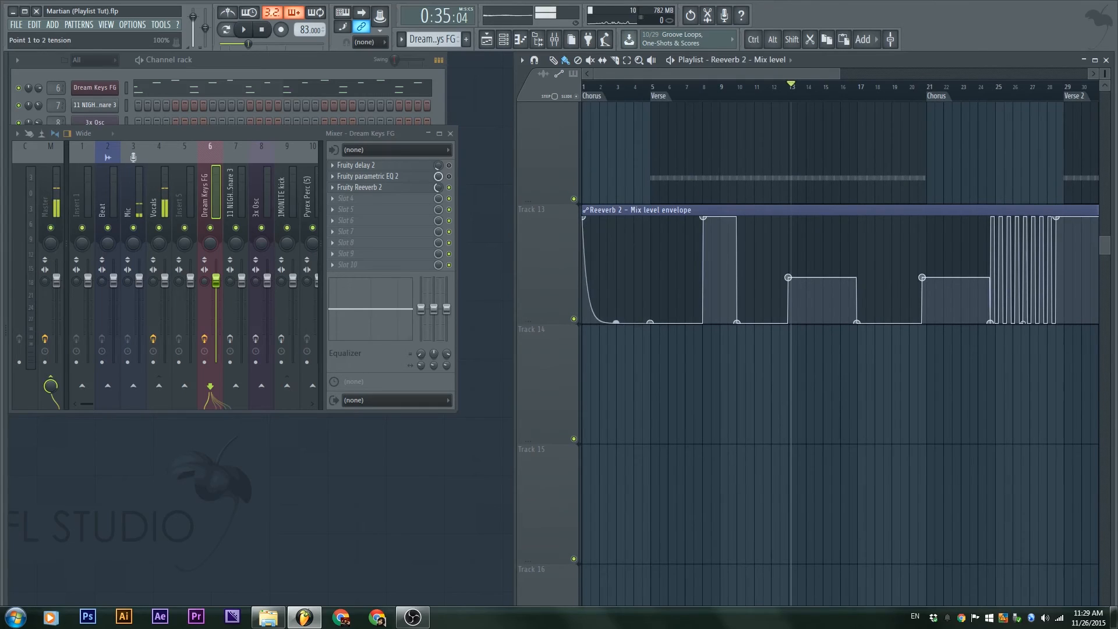
Play the song from around bar 12 to hear the automation, then stop
left_click(604, 98)
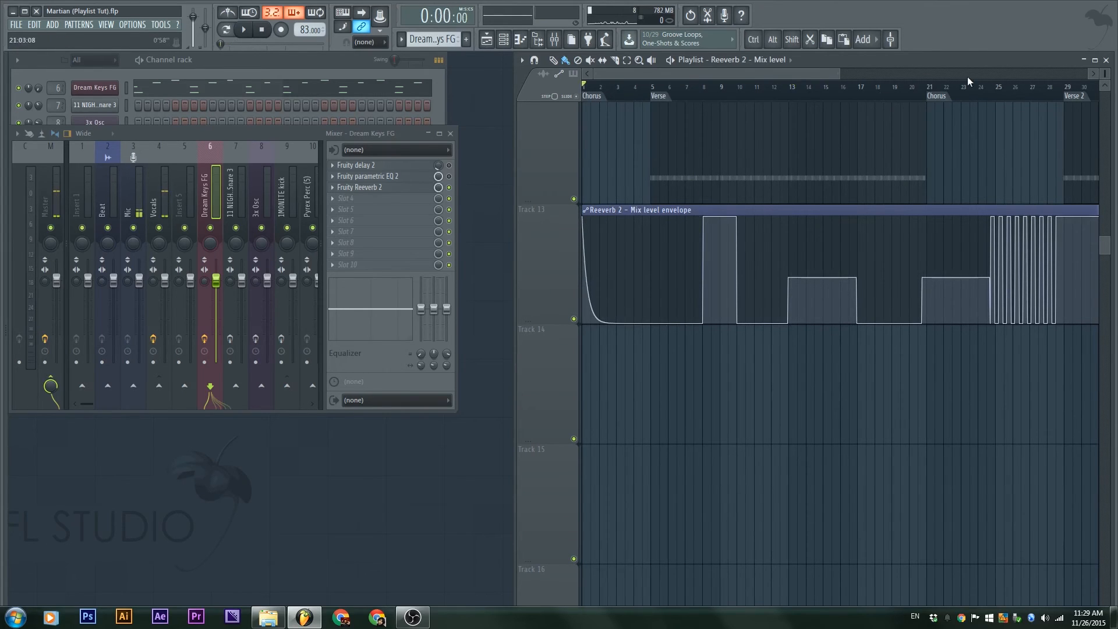
left_click(773, 92)
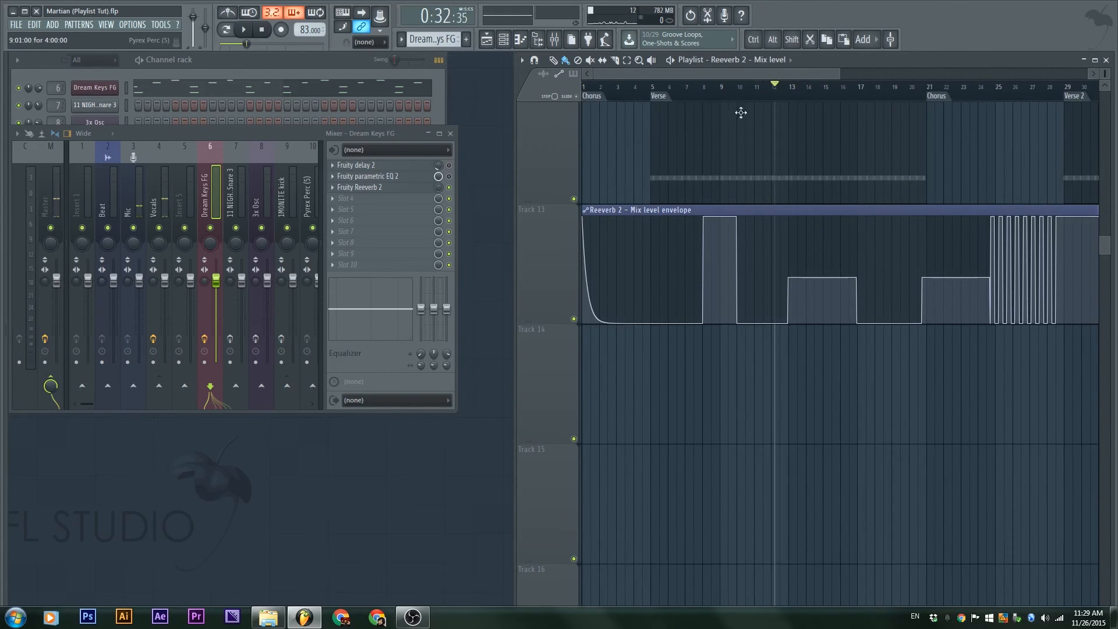
key("space")
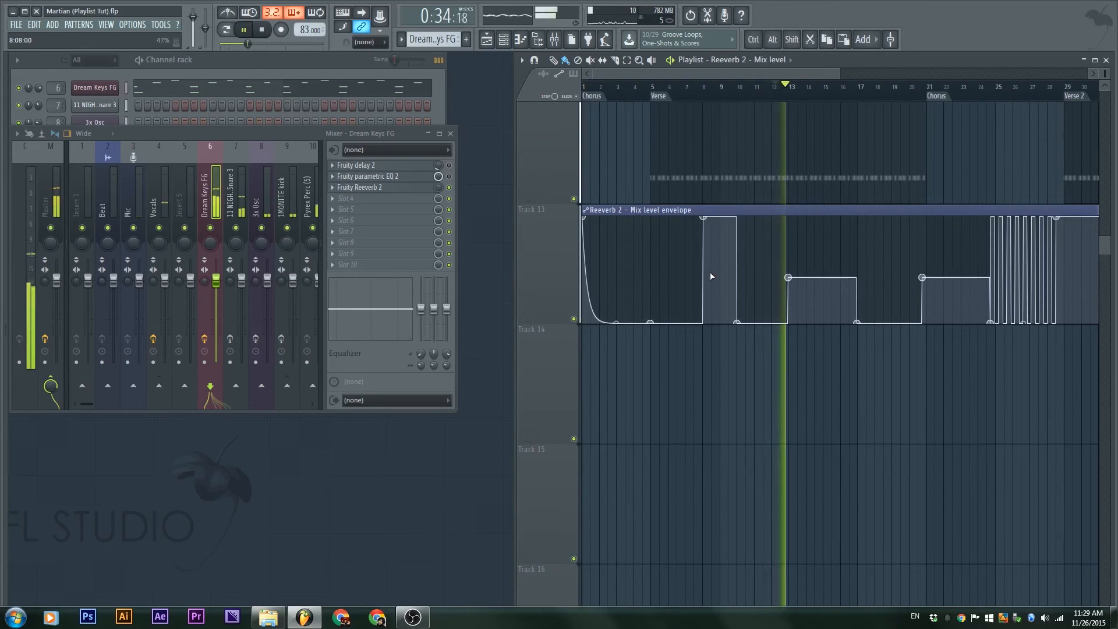
key("space")
Show the whole song and solo Dream Keys FG with the Reeverb 2 envelope track active
left_click(691, 99)
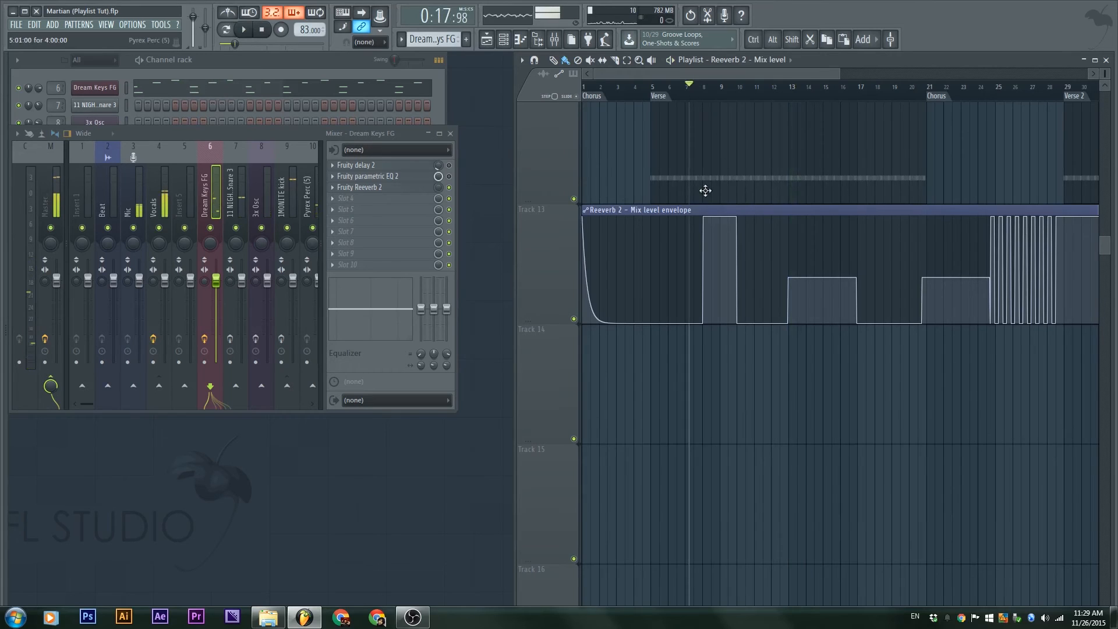
scroll(702, 194, "up", 4)
right_click(645, 197, "ctrl")
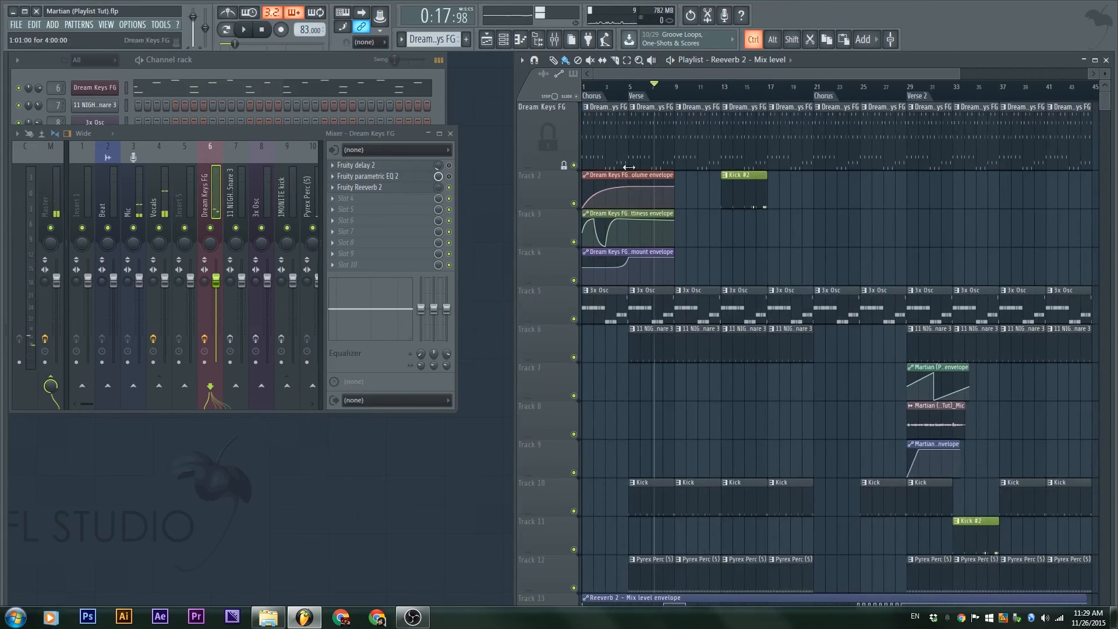
right_click(574, 167)
scroll(643, 274, "down", 4)
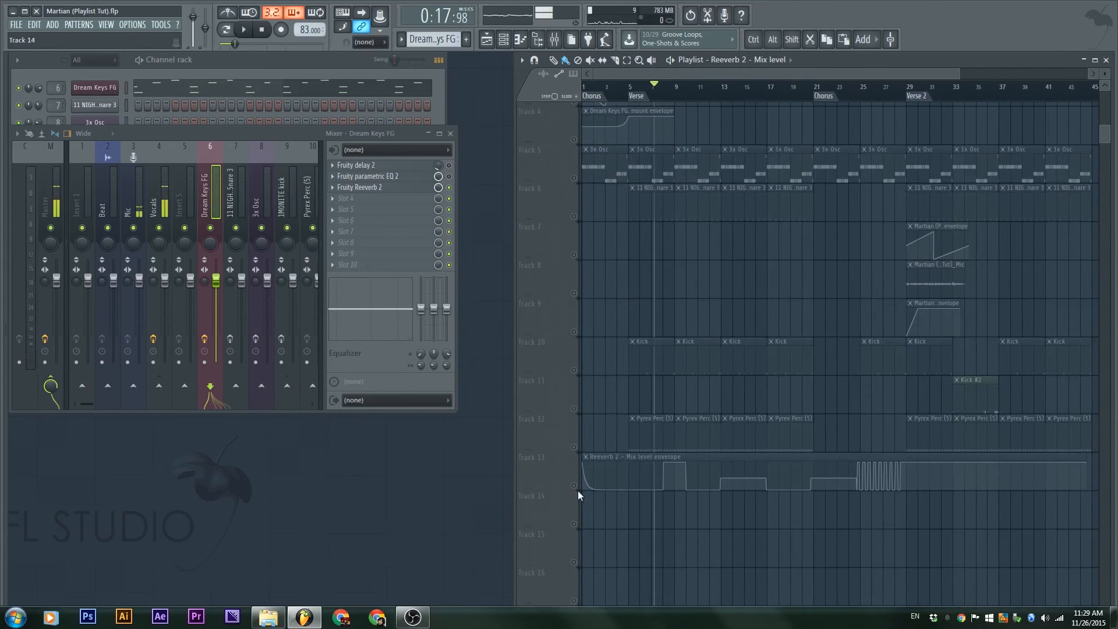
left_click(574, 486)
Play the soloed Dream Keys to audition the reverb mix automation, then stop
key("space")
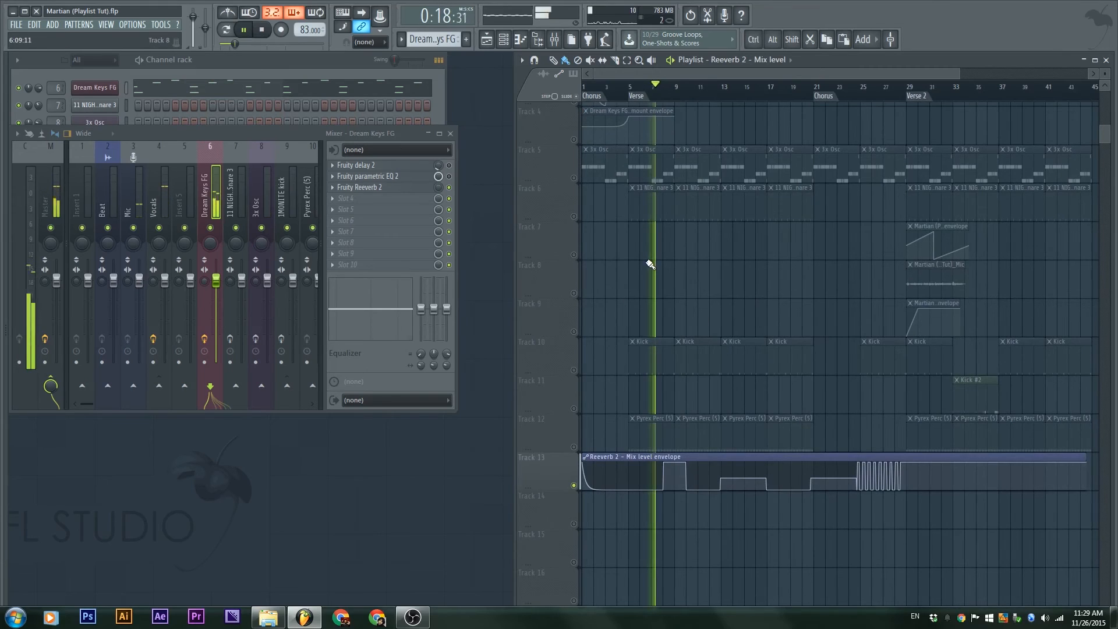
scroll(632, 389, "up", 4)
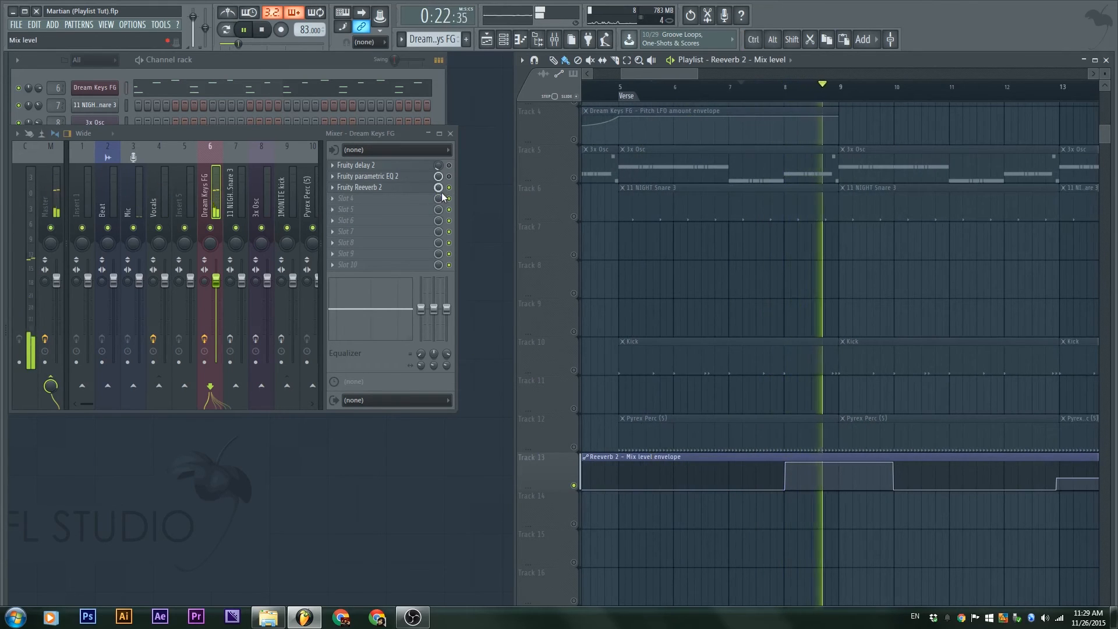
key("space")
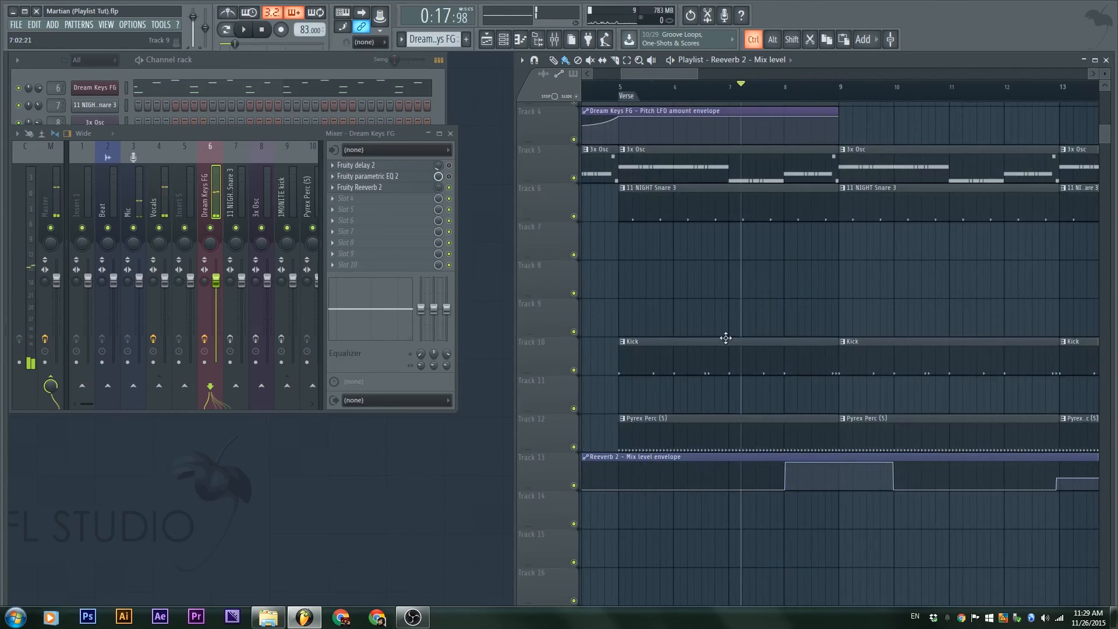
scroll(691, 369, "down", 5)
scroll(780, 257, "down", 3)
scroll(780, 258, "up", 3)
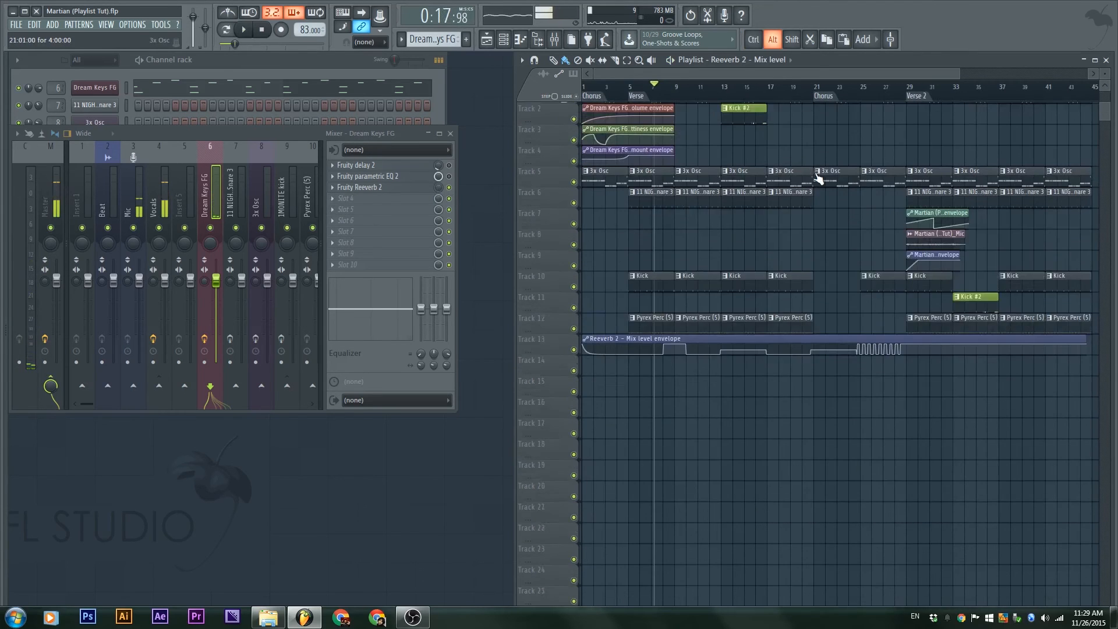
scroll(767, 347, "down", 2)
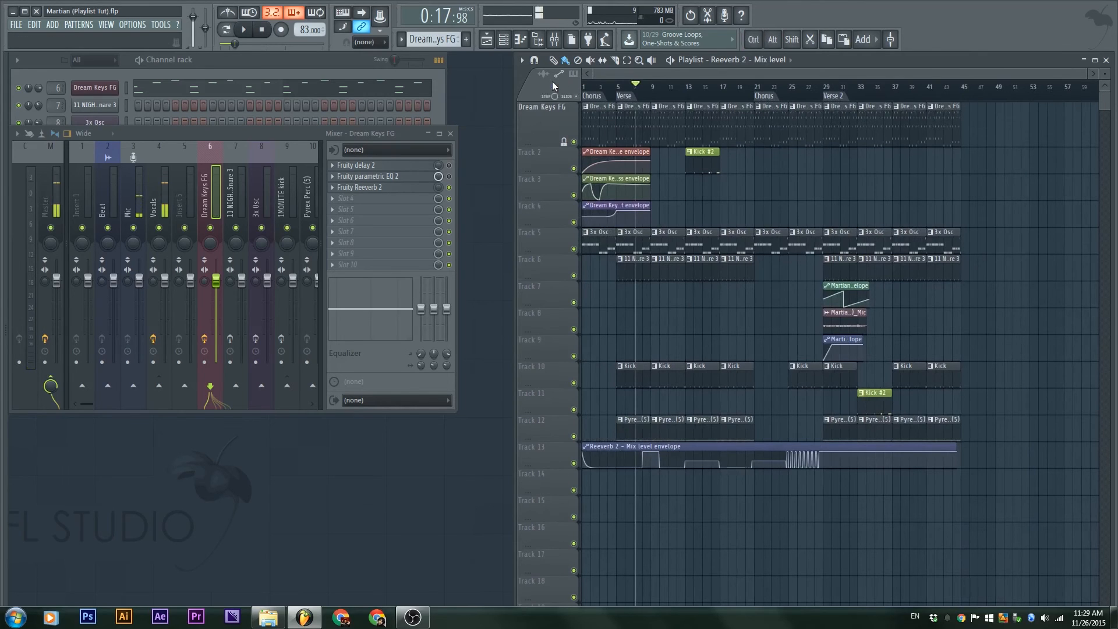
Time-stretch the Track 8 Martian (Playlist Tut)_Mic vocal clip to 9:02:17 long
left_click_drag(794, 322, 582, 227)
scroll(836, 242, "up", 3)
left_click_drag(836, 242, 879, 281)
scroll(879, 281, "up", 2)
scroll(879, 281, "up", 3)
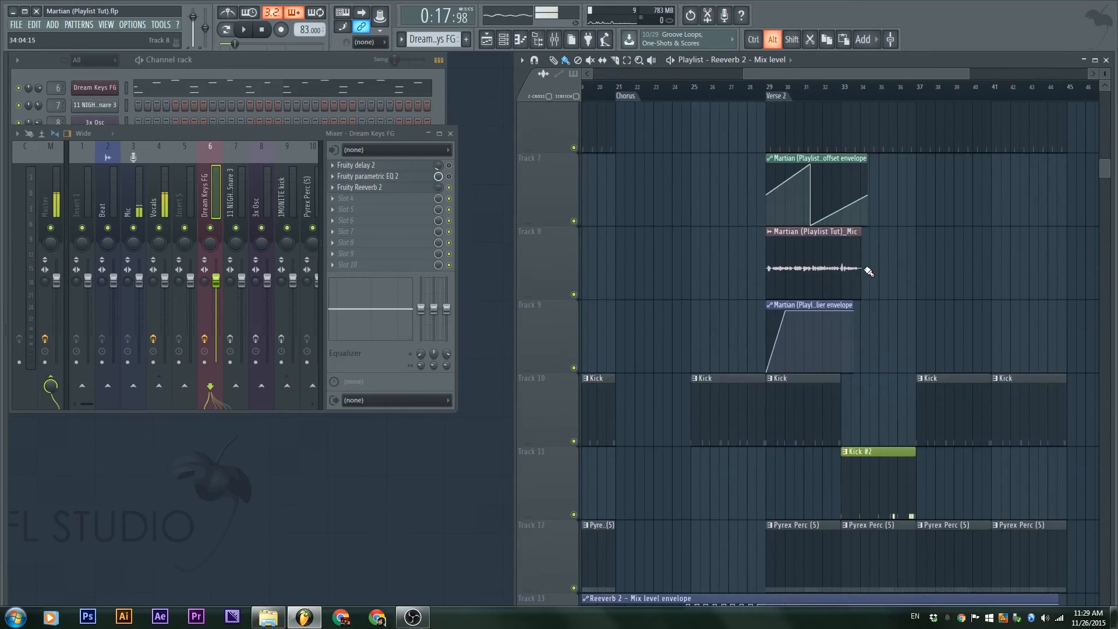
scroll(858, 247, "up", 4)
left_click(870, 240)
left_click_drag(870, 240, 871, 290)
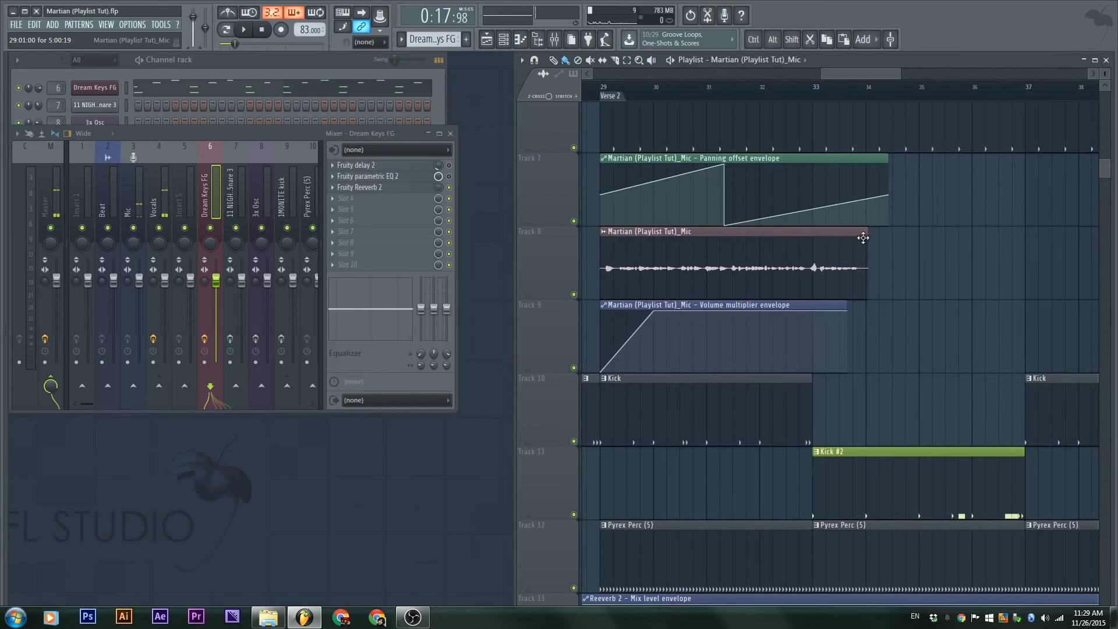
left_click_drag(863, 238, 1017, 274)
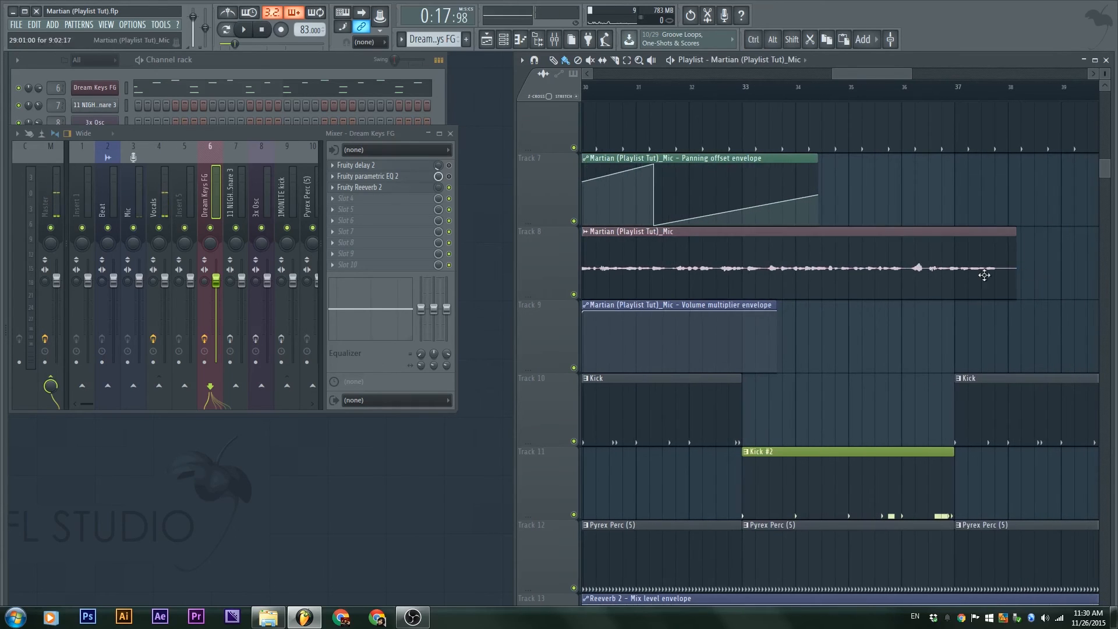
Play from bar 29 with Track 13 muted and the Track 8 vocal soloed
left_click_drag(834, 300, 899, 295)
scroll(900, 294, "down", 2)
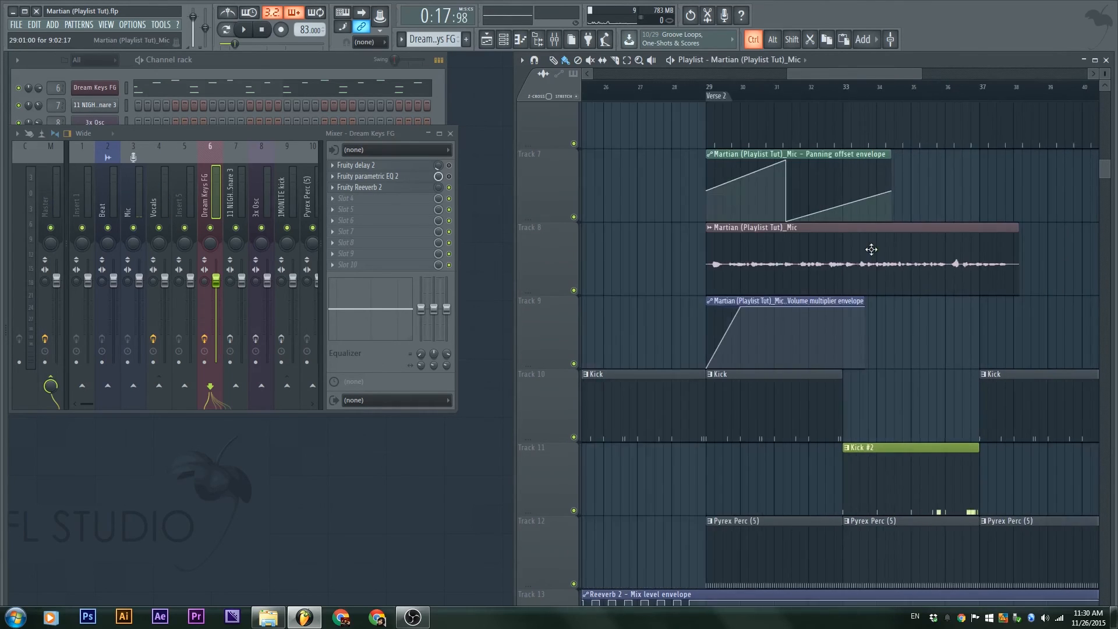
left_click(722, 92)
key("space")
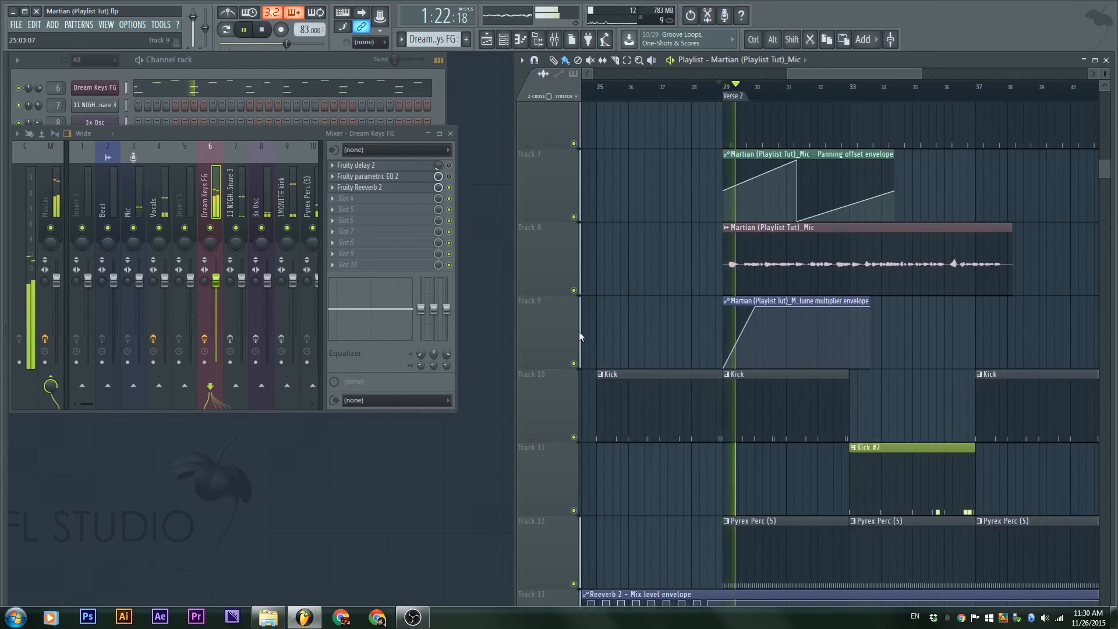
scroll(619, 457, "down", 3)
left_click(575, 437)
scroll(647, 295, "up", 3)
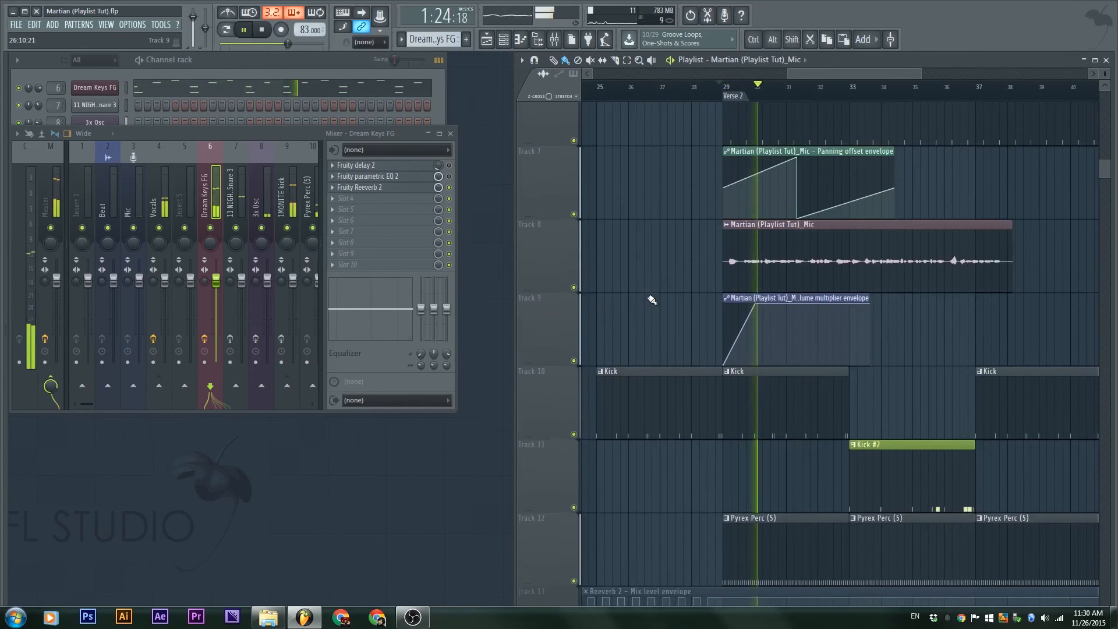
right_click(574, 290)
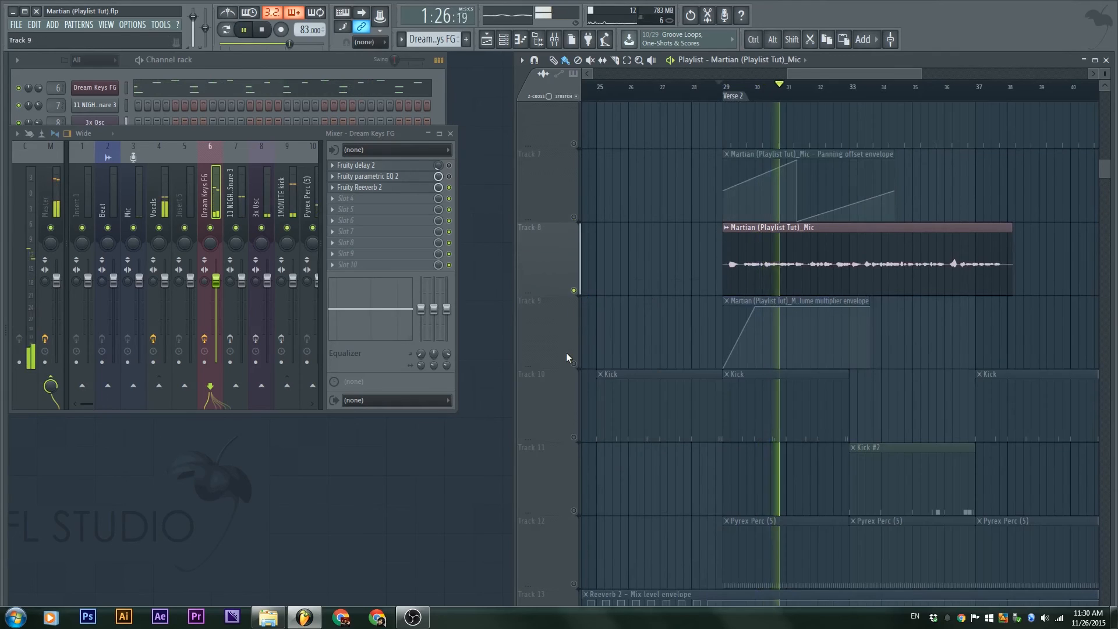
key("space")
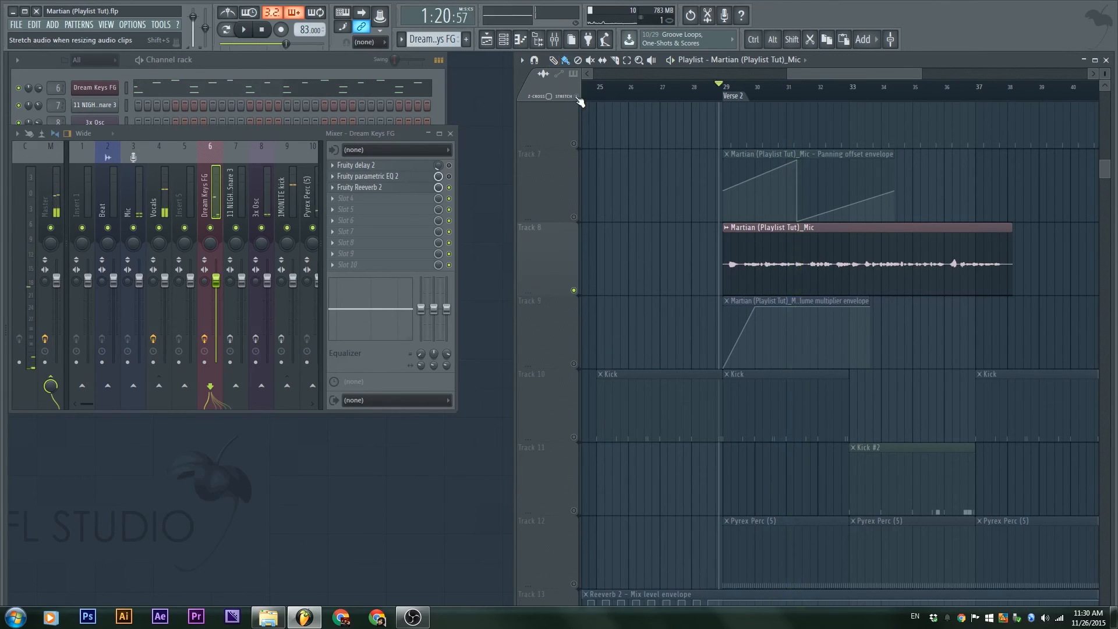
Maximize the playlist to fill the screen and zoom out to the whole arrangement
left_click(521, 59)
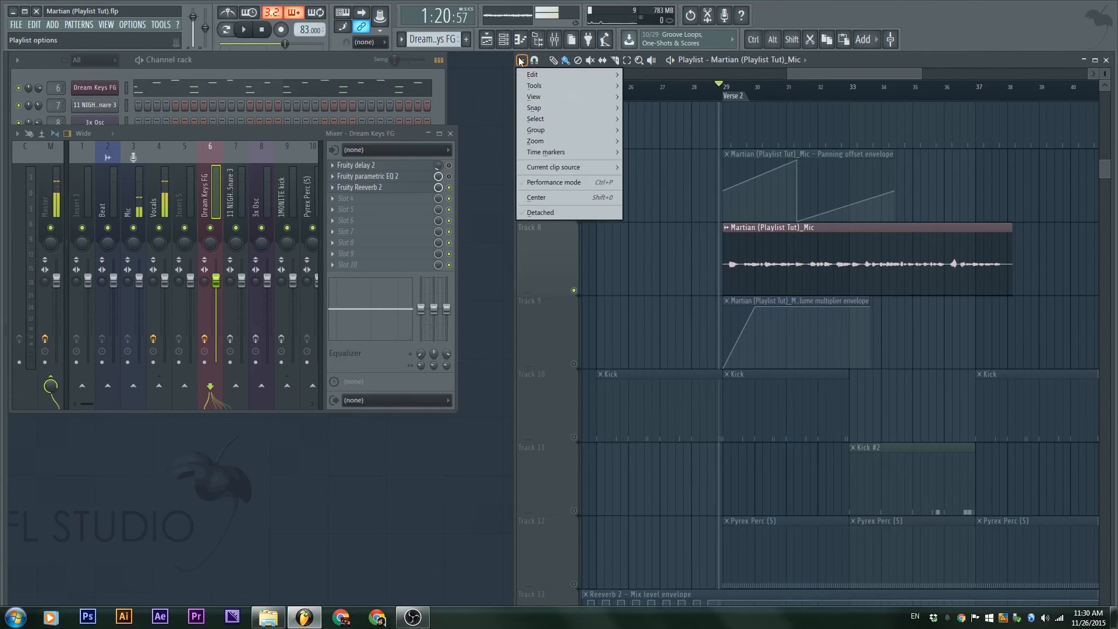
mouse_move(579, 128)
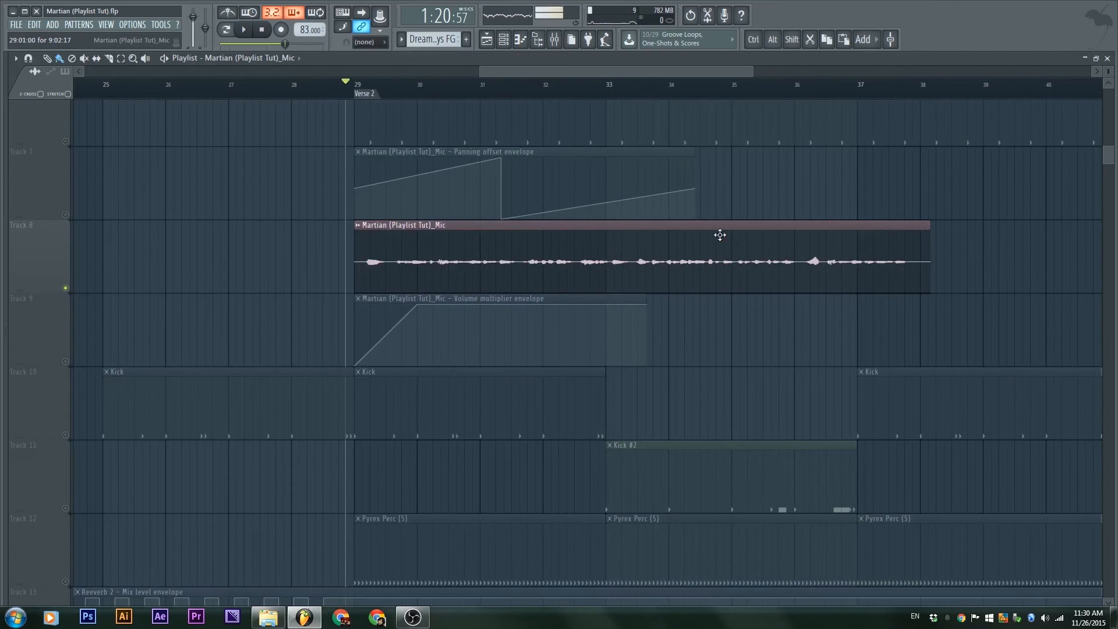
right_click(743, 194, "ctrl")
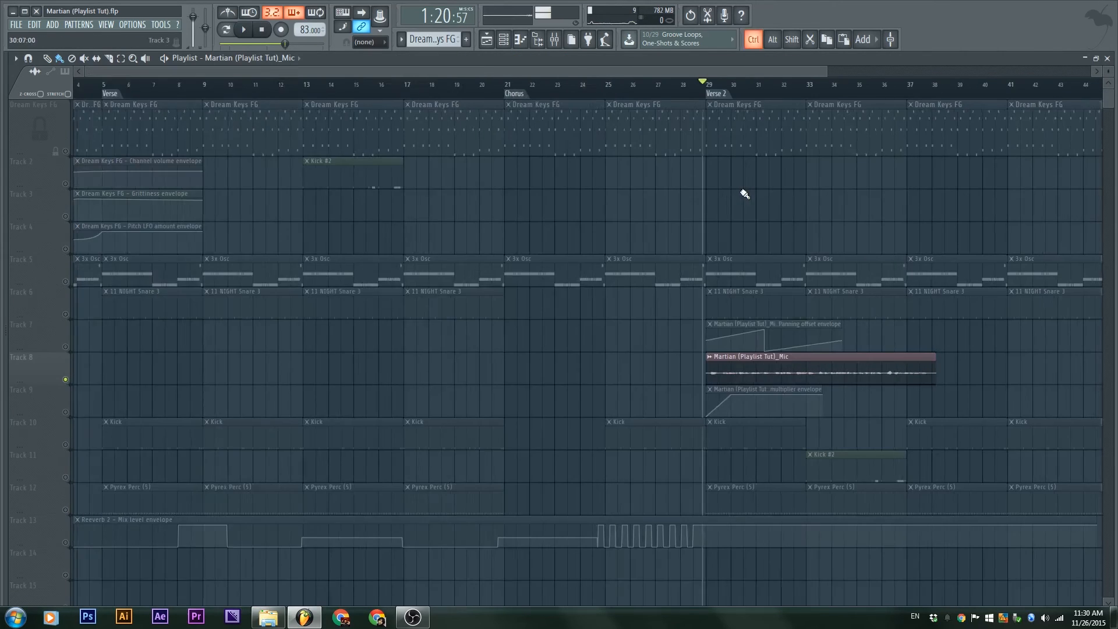
right_click(746, 199, "ctrl")
right_click(750, 201, "ctrl")
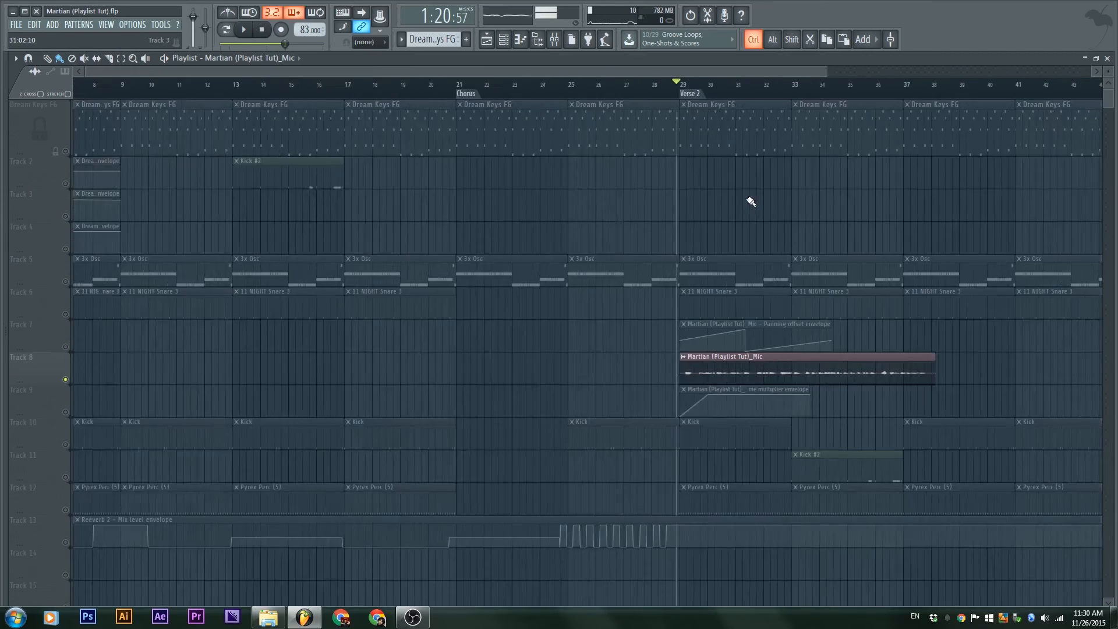
Pan to the Track 8 vocal clip and slip its audio slightly later
scroll(618, 195, "down", 2, "ctrl")
scroll(619, 195, "up", 3, "ctrl")
scroll(620, 196, "down", 2, "ctrl")
scroll(620, 196, "up", 2, "ctrl")
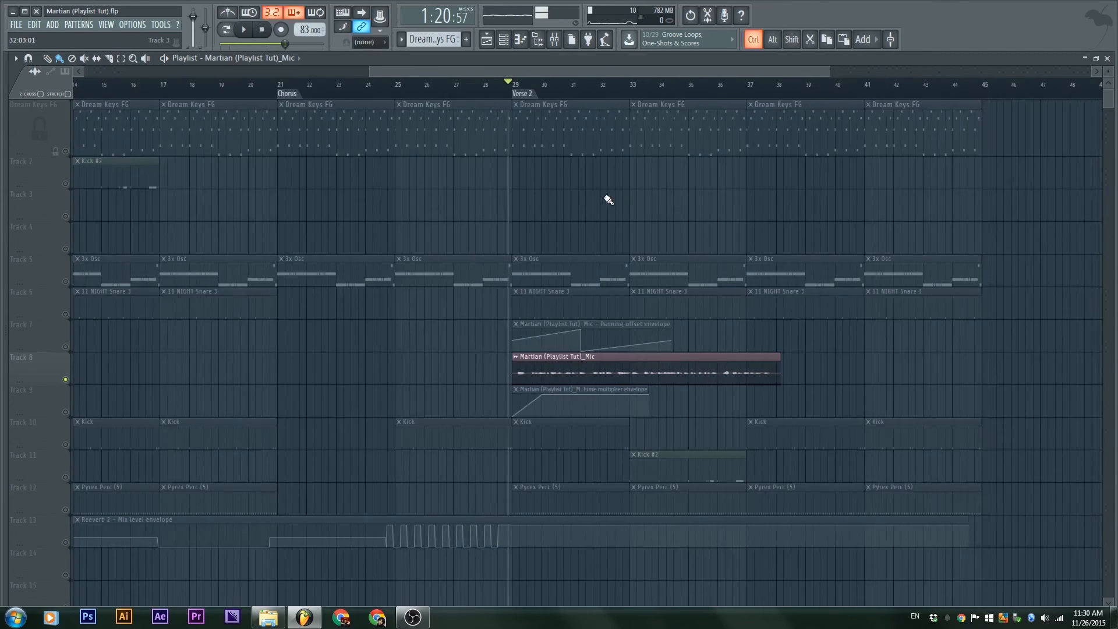
scroll(591, 206, "down", 5)
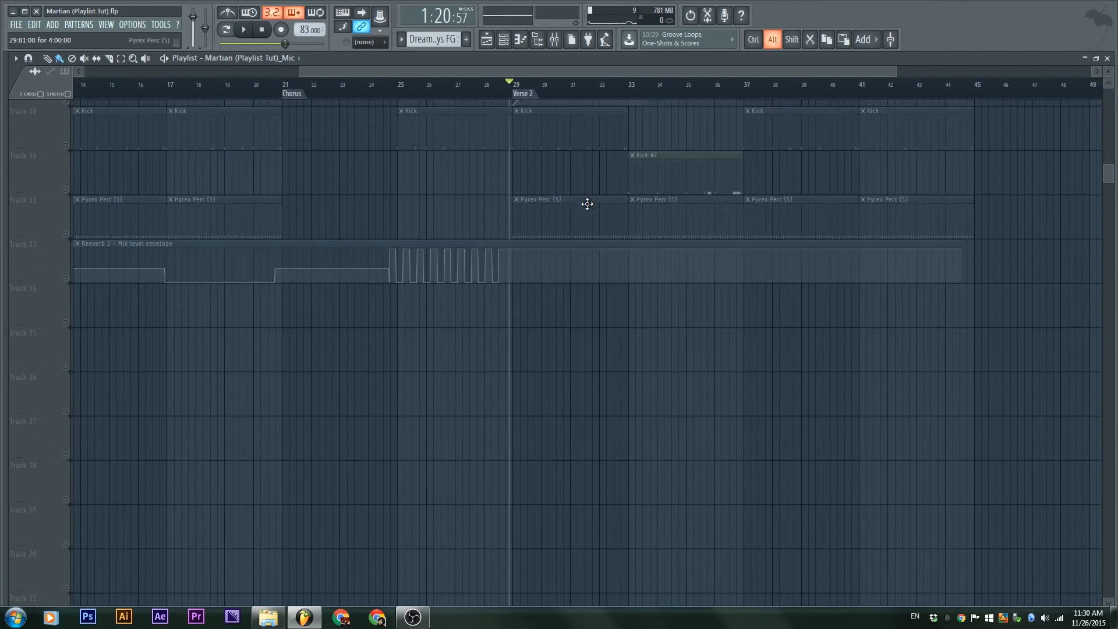
left_click_drag(588, 206, 900, 536)
left_click_drag(731, 264, 472, 272)
scroll(630, 279, "up", 3, "ctrl")
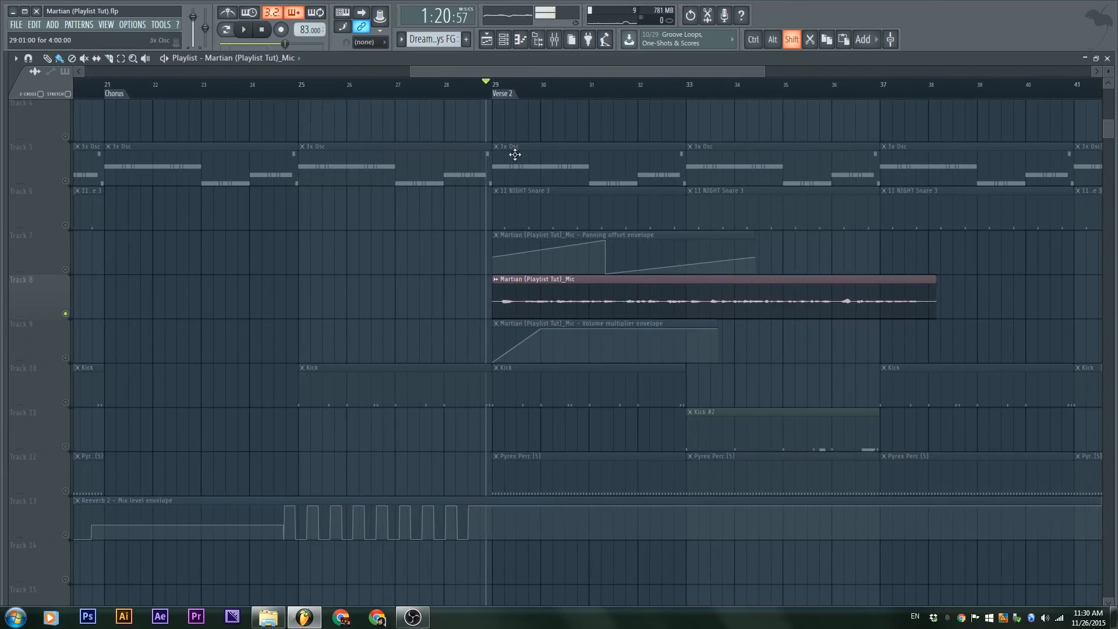
scroll(642, 301, "up", 2, "shift")
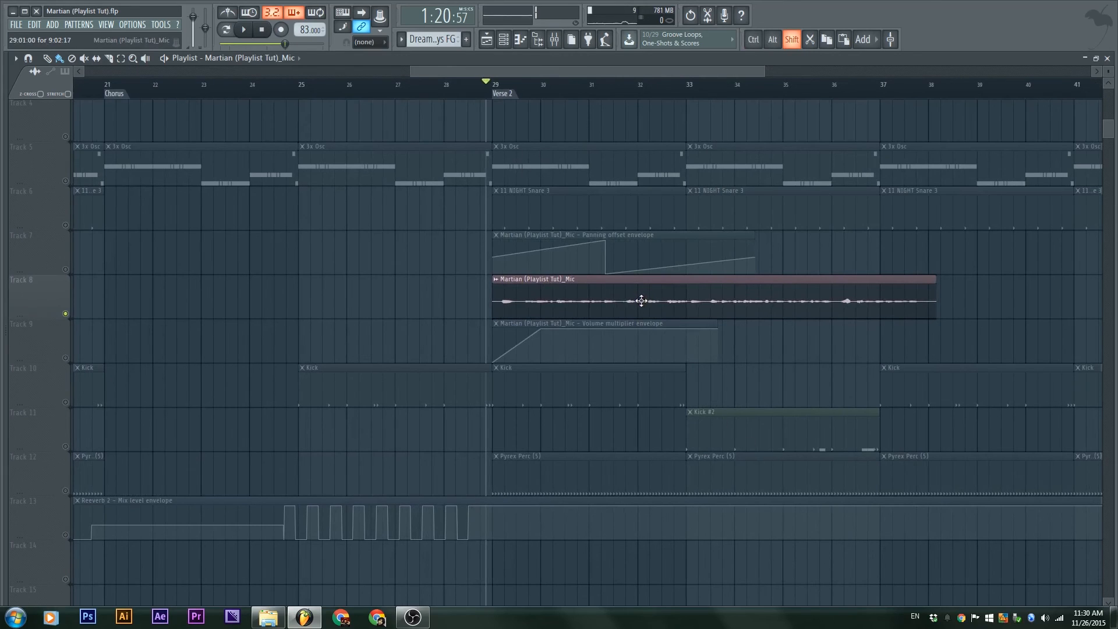
Nudge the vocal's Panning offset envelope clip later so it starts near bar 30
scroll(638, 295, "up", 1, "shift")
key("shift")
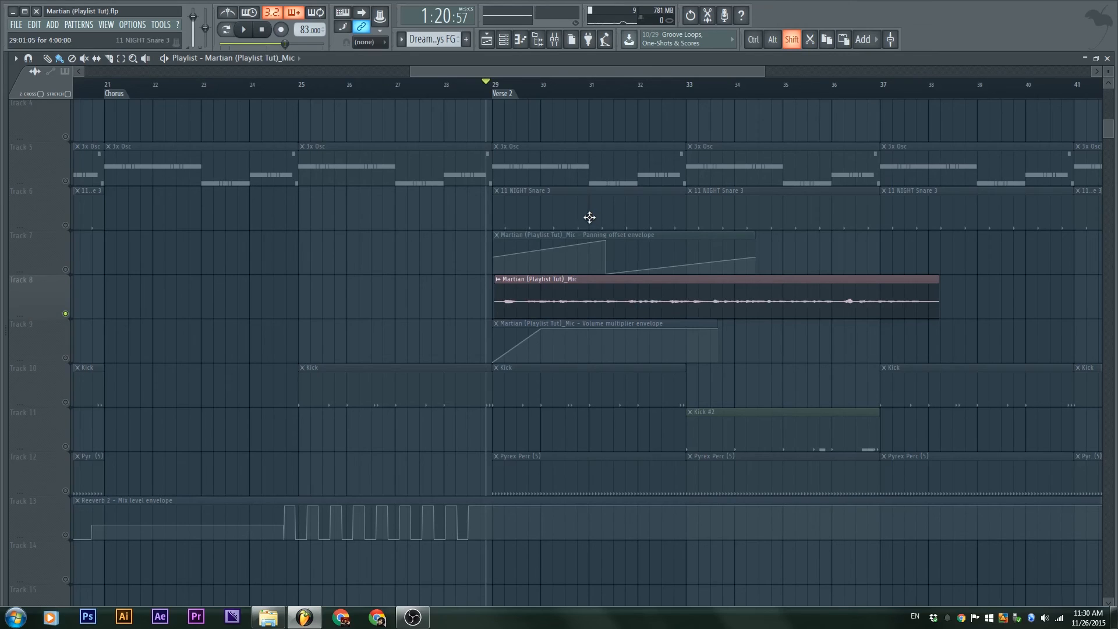
scroll(589, 217, "up", 2, "shift")
scroll(606, 233, "up", 5, "shift")
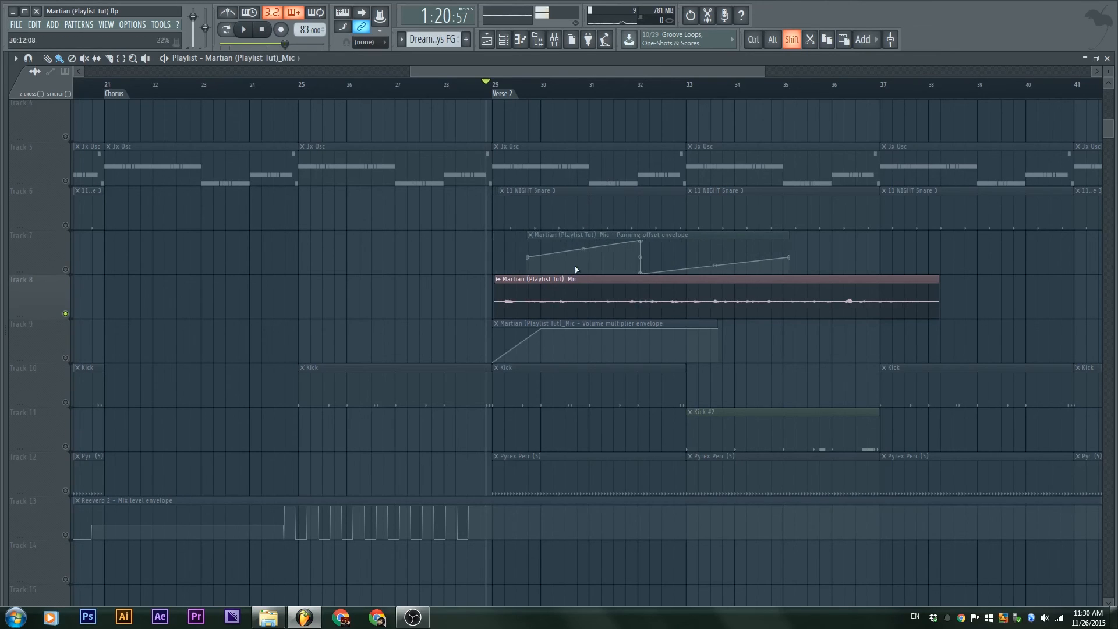
scroll(640, 241, "up", 3, "shift")
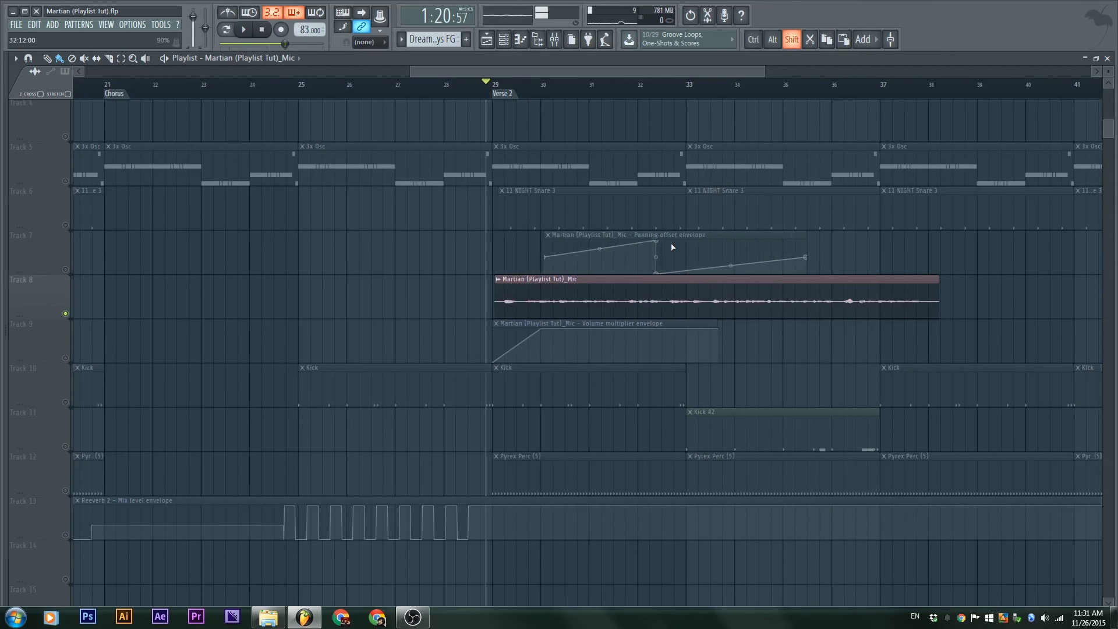
right_click(457, 295, "ctrl")
right_click(542, 364, "ctrl")
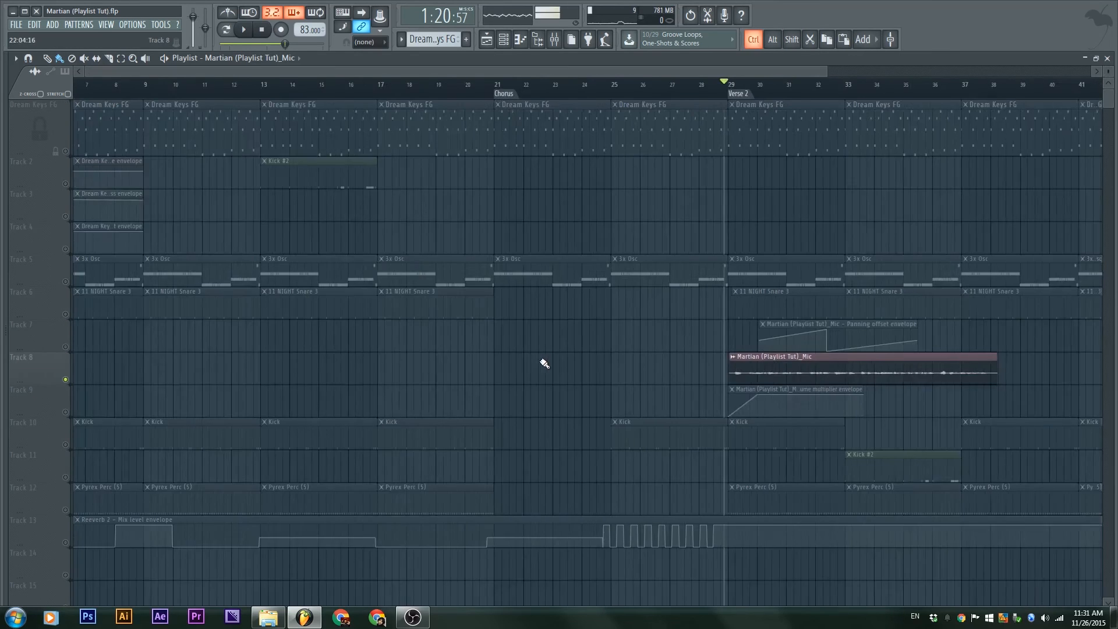
Unsolo Track 8 so all tracks play, and place the playhead at bar 5
right_click(66, 380)
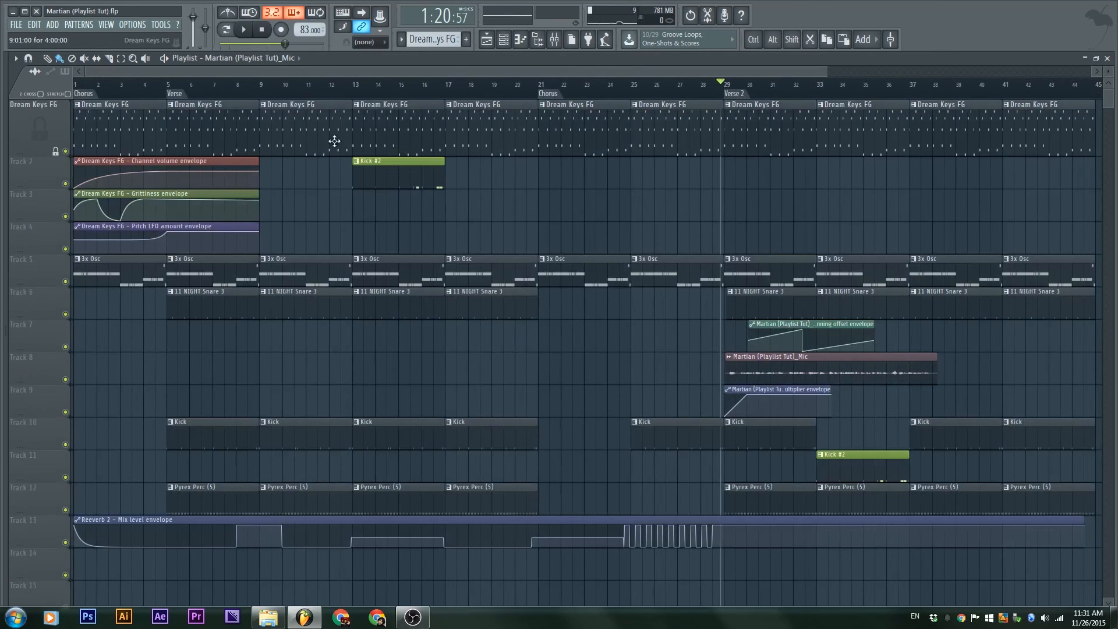
left_click(256, 87)
left_click(184, 95)
scroll(576, 187, "down", 2)
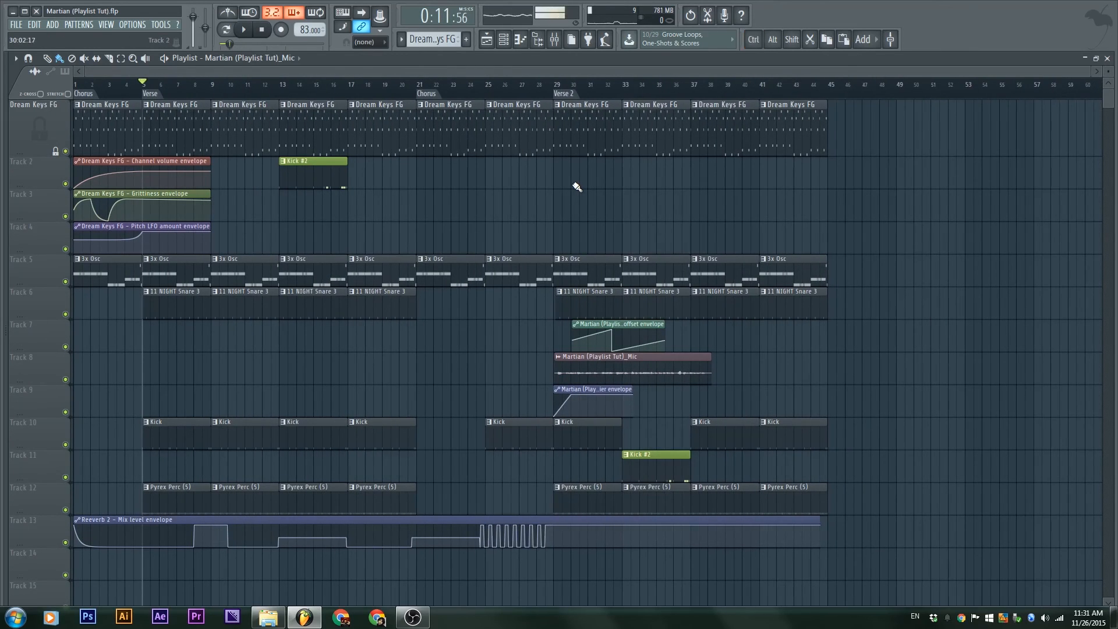